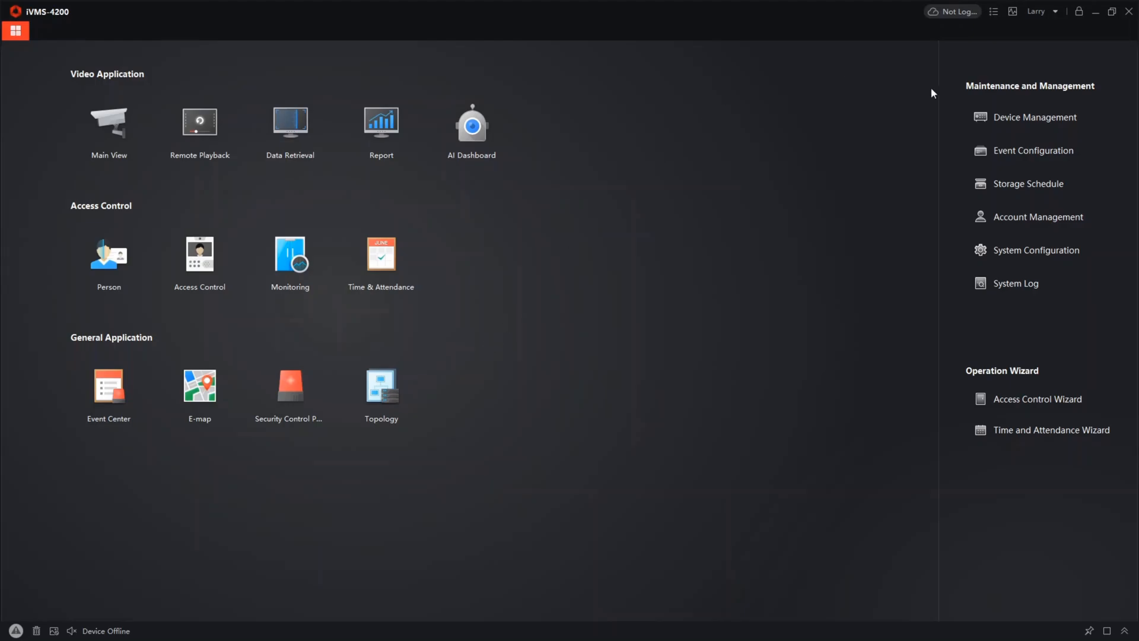
Show the online devices in Device Management and sort them by security status with inactive devices first
left_click(988, 121)
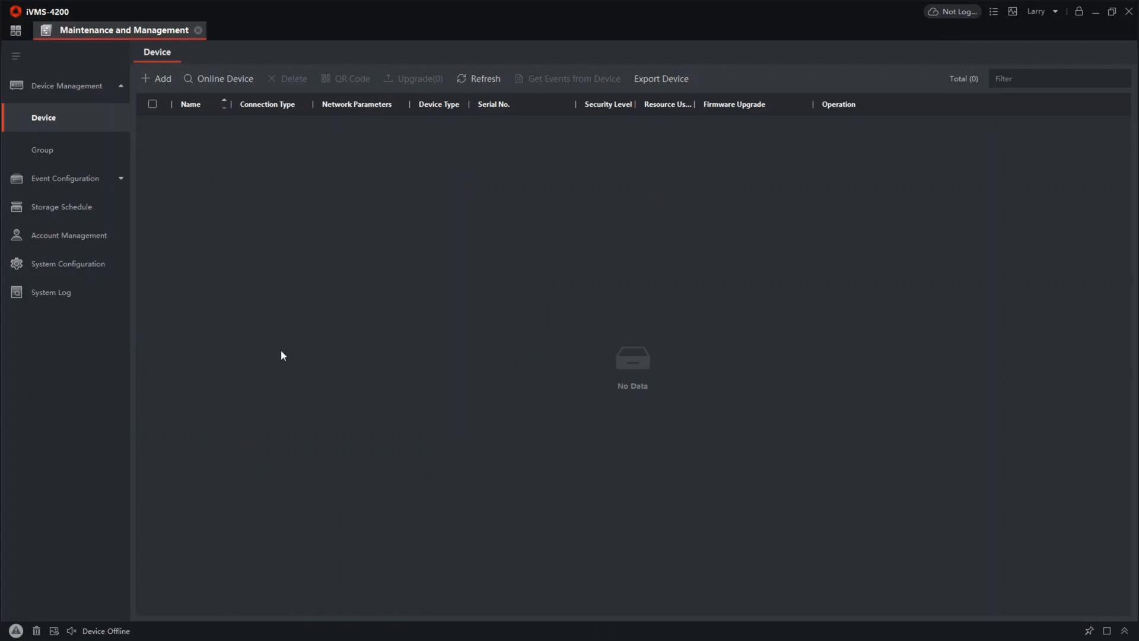
left_click(230, 80)
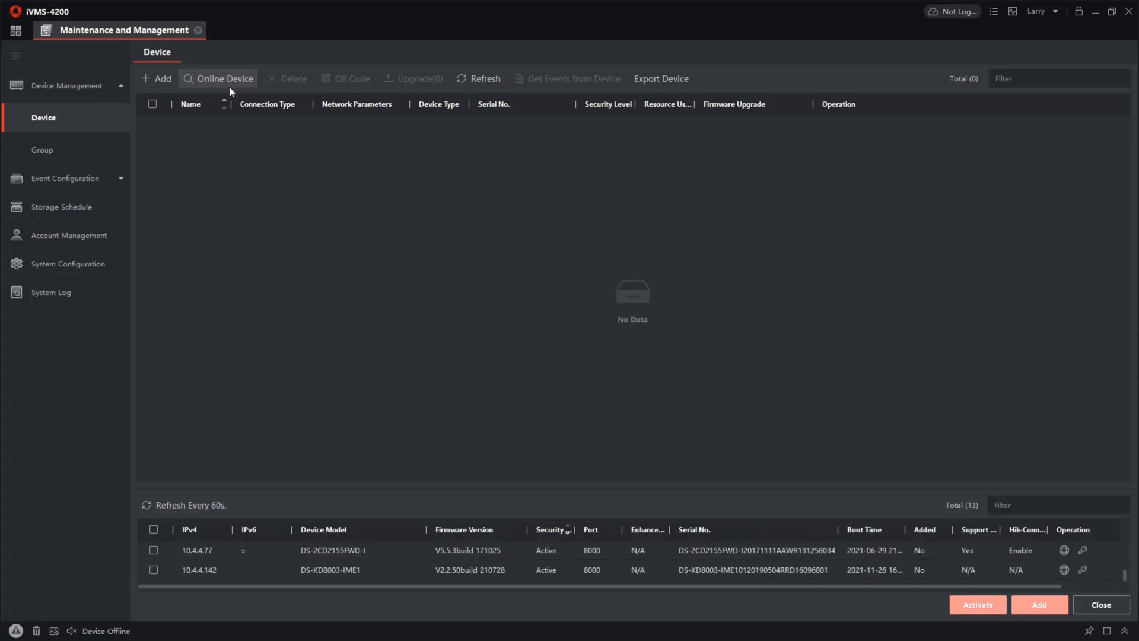
left_click(569, 528)
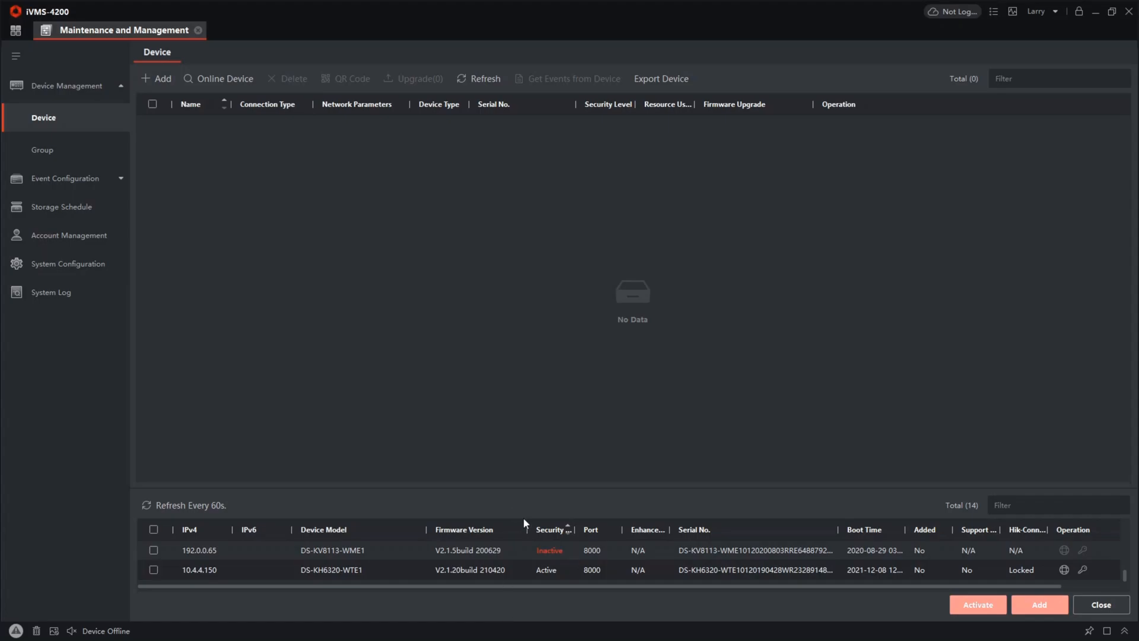
left_click(568, 529)
left_click(568, 528)
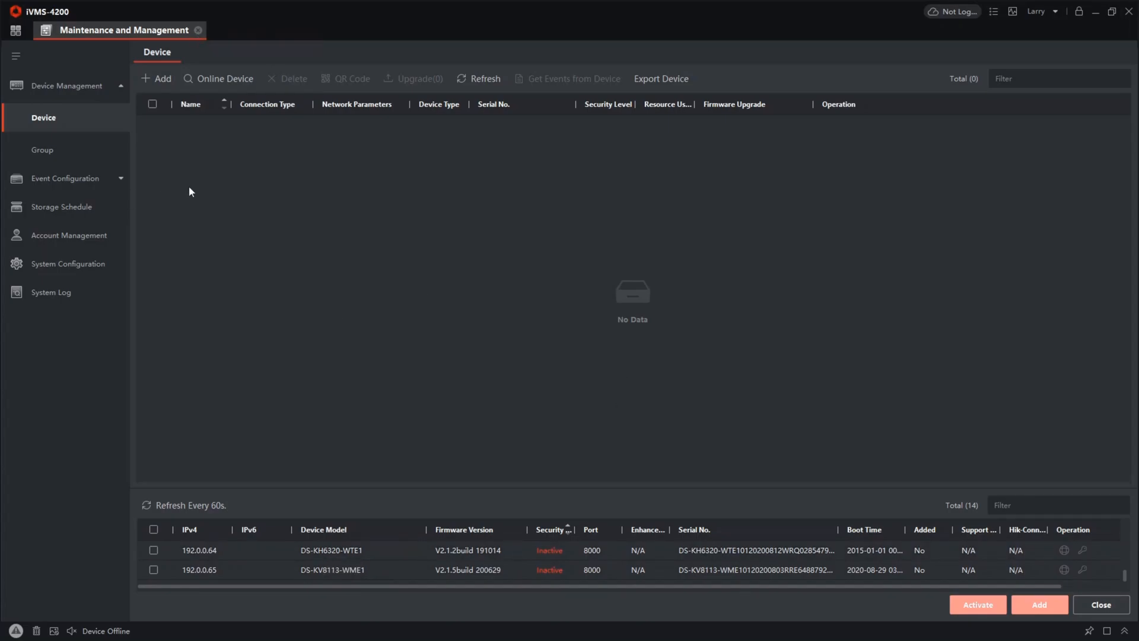
Activate the inactive DS-KV8113-WME1 device by entering and confirming a new admin password
left_click(148, 571)
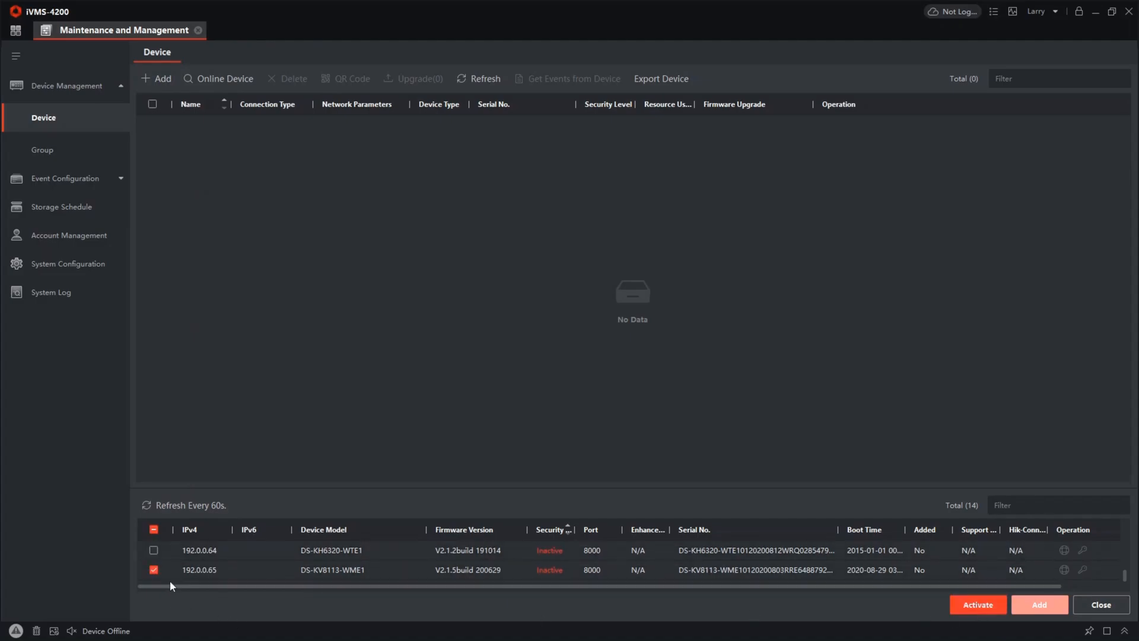
left_click(979, 606)
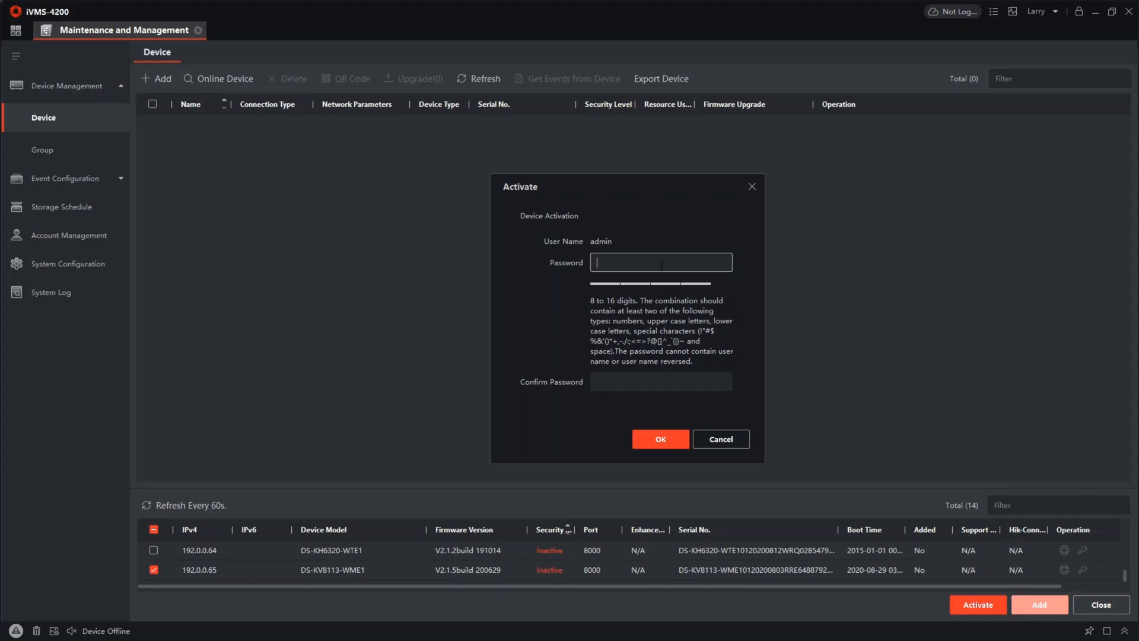
type("•••••••")
key("BackSpace")
key("BackSpace")
key("BackSpace")
key("BackSpace")
key("BackSpace")
key("BackSpace")
key("BackSpace")
type("••••••••")
key("Tab")
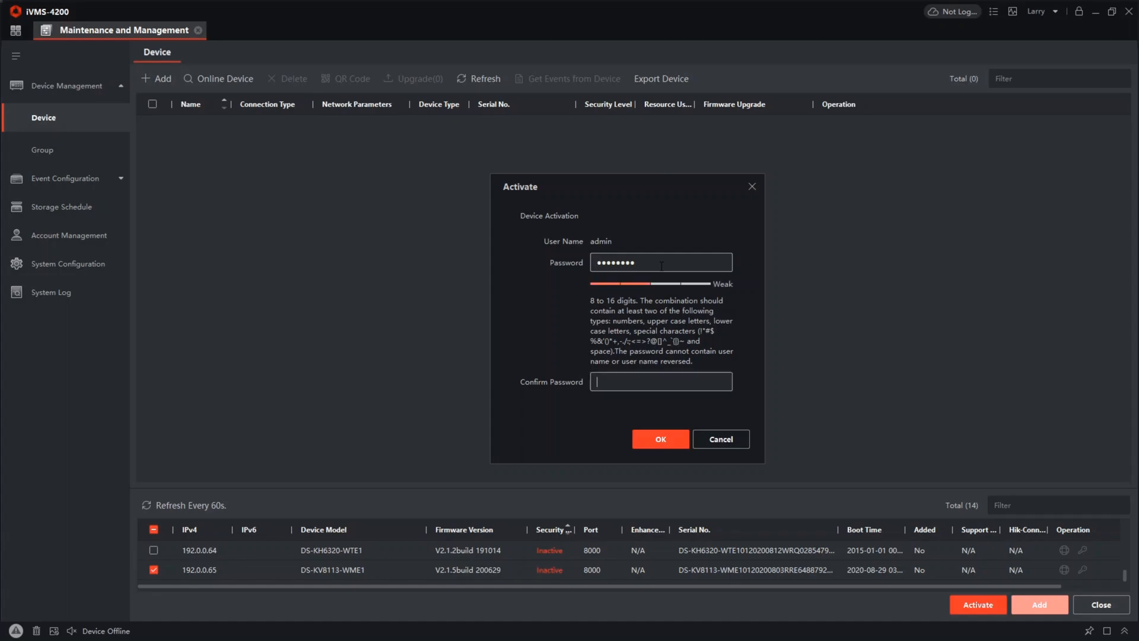
type("••••••••")
left_click(649, 442)
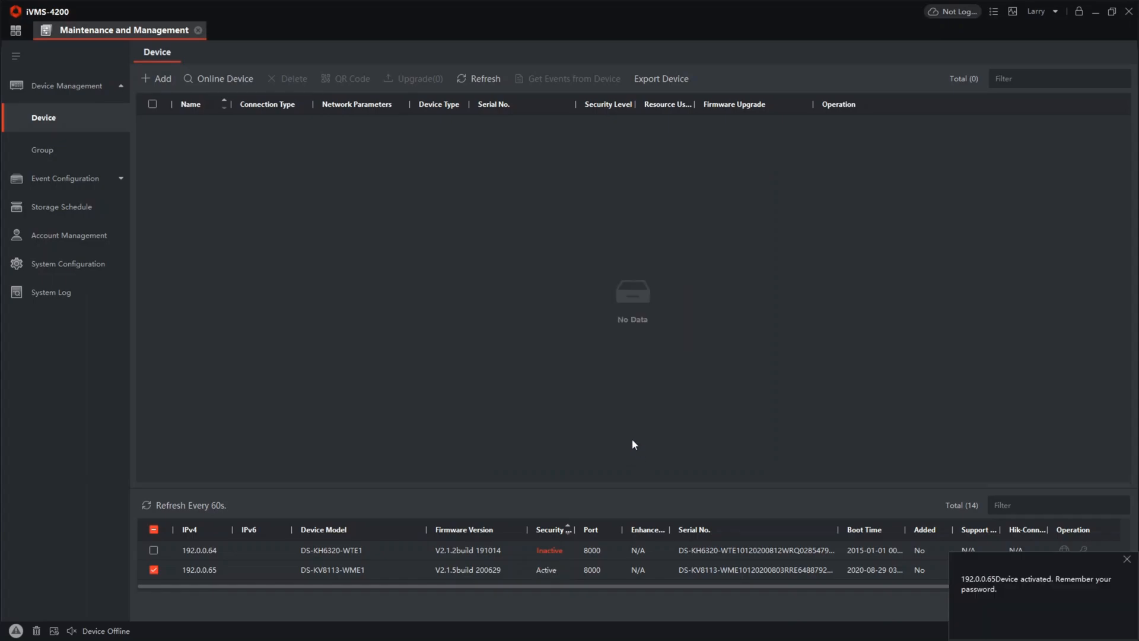
left_click(1127, 559)
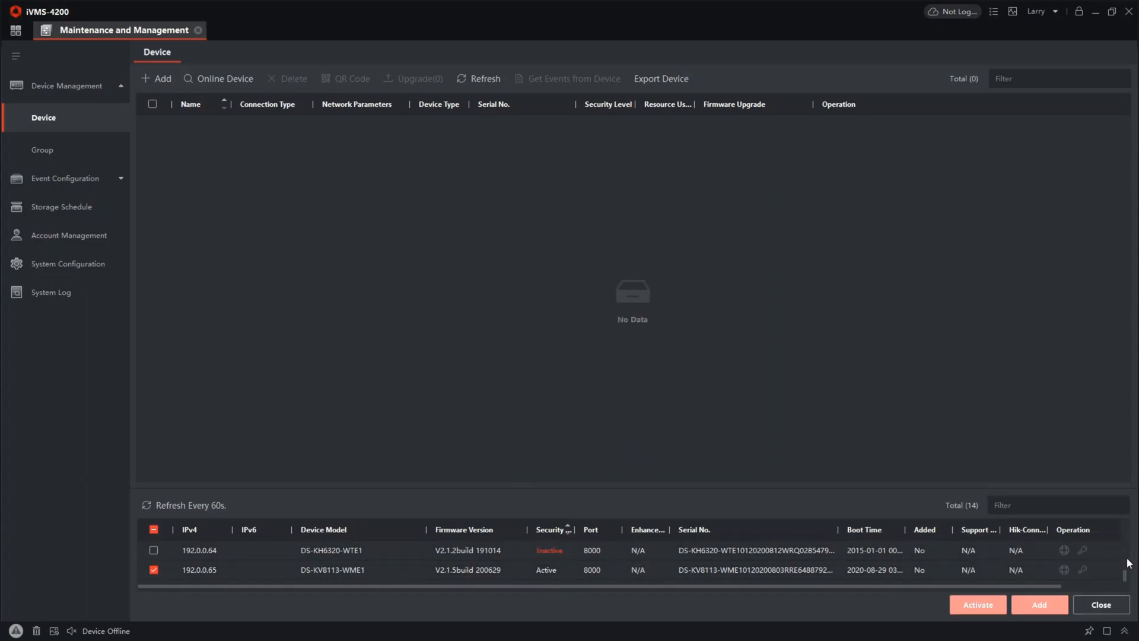
Enable DHCP in the network parameters of the DS-KV8113-WME1, authorising the change with the device password
left_click(155, 570)
left_click(154, 571)
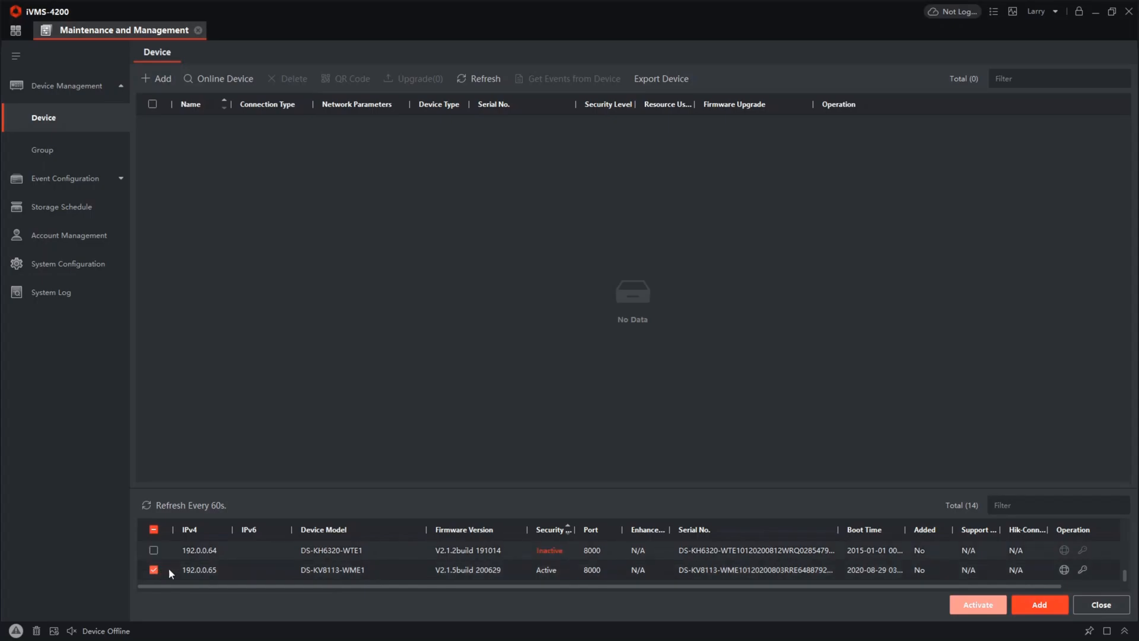
left_click(1064, 570)
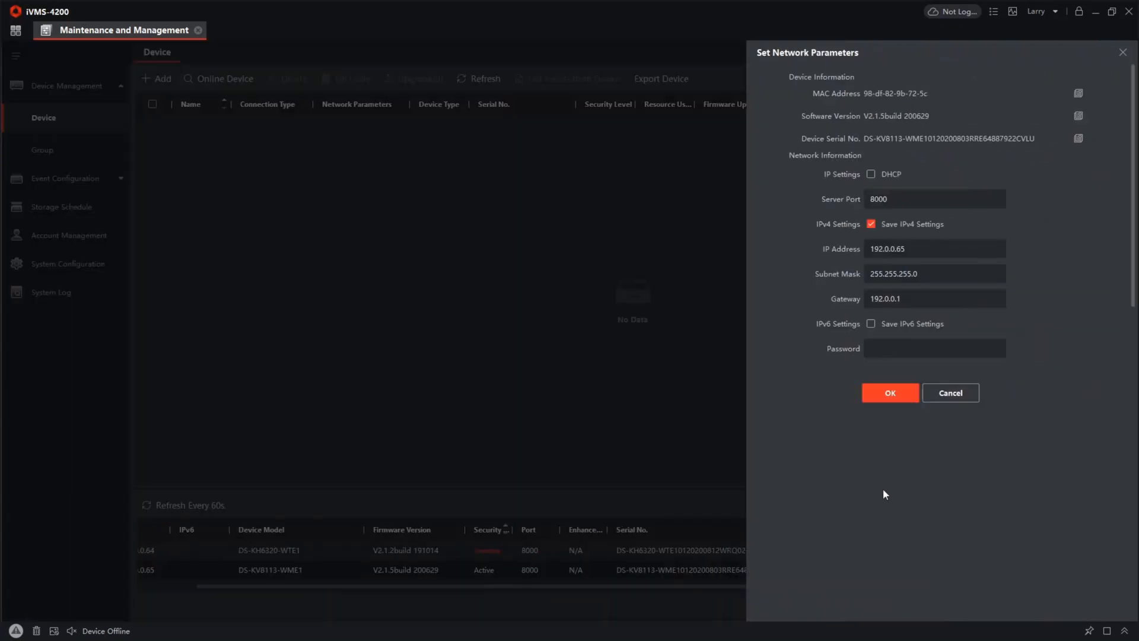
left_click(870, 175)
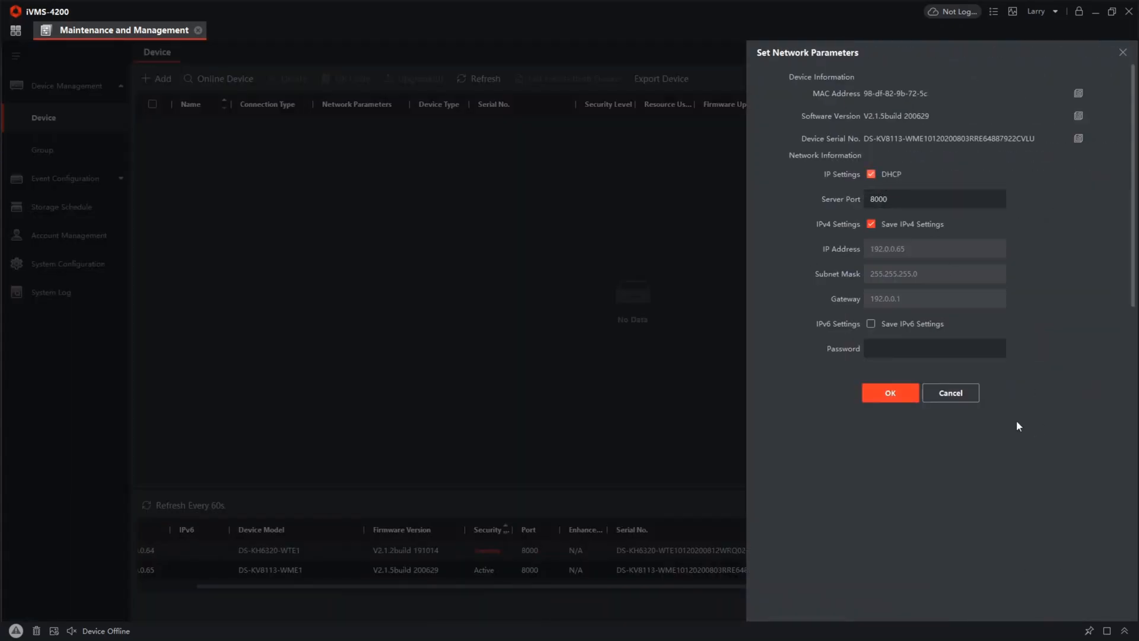
left_click(903, 342)
left_click(890, 351)
type("*******")
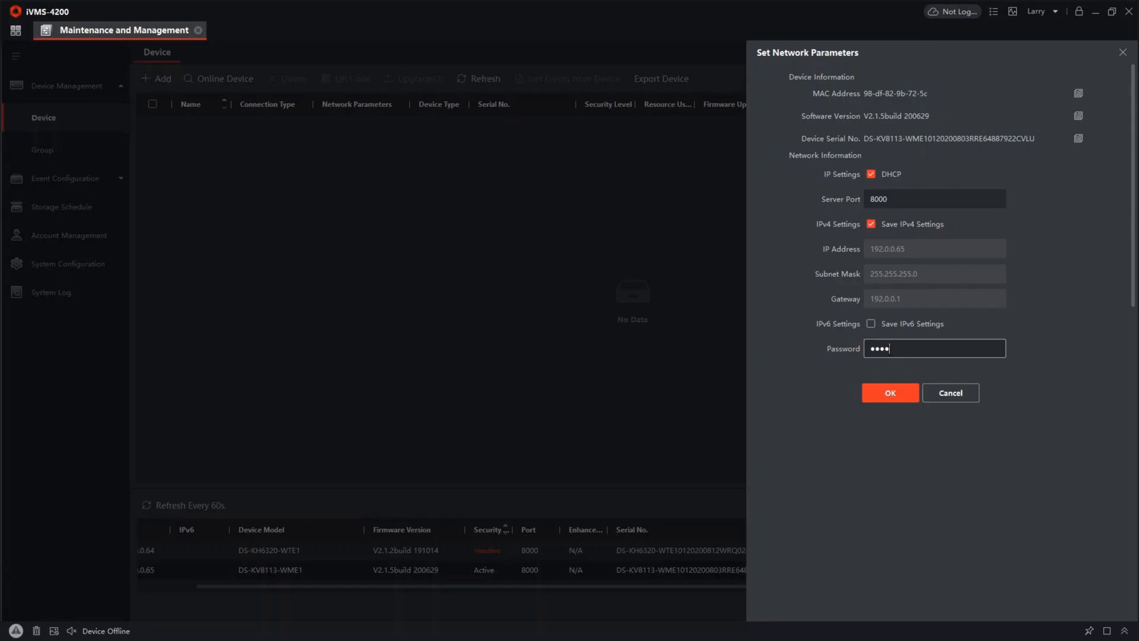
left_click(895, 392)
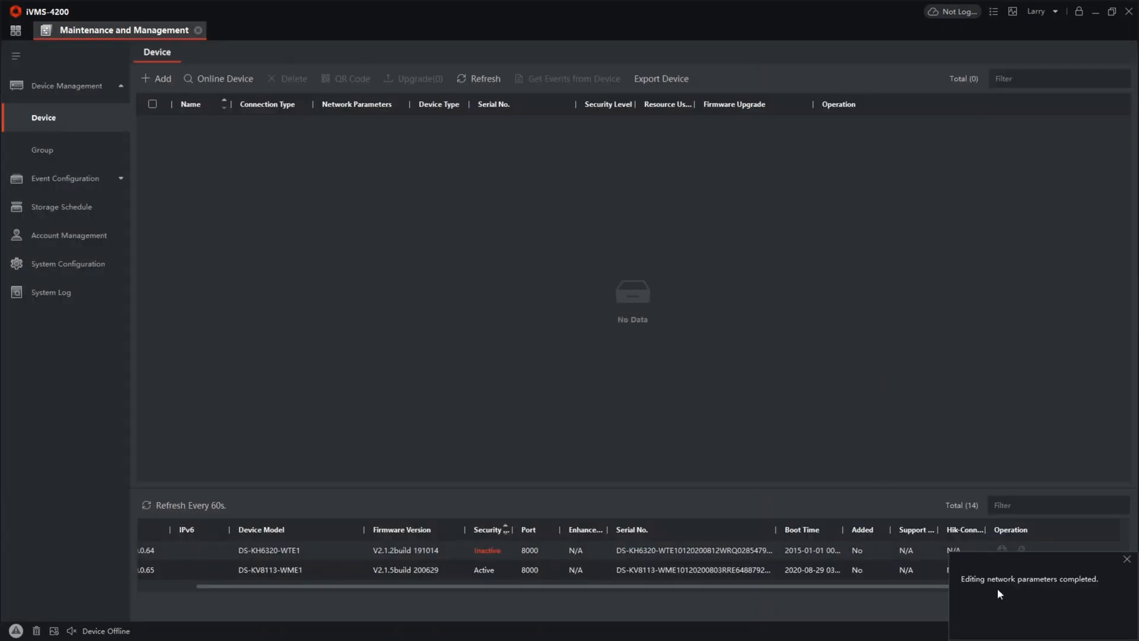
Add the DS-KV8113-WME1 to the client as "Door Station", entering the device's admin password
left_click_drag(673, 587, 524, 590)
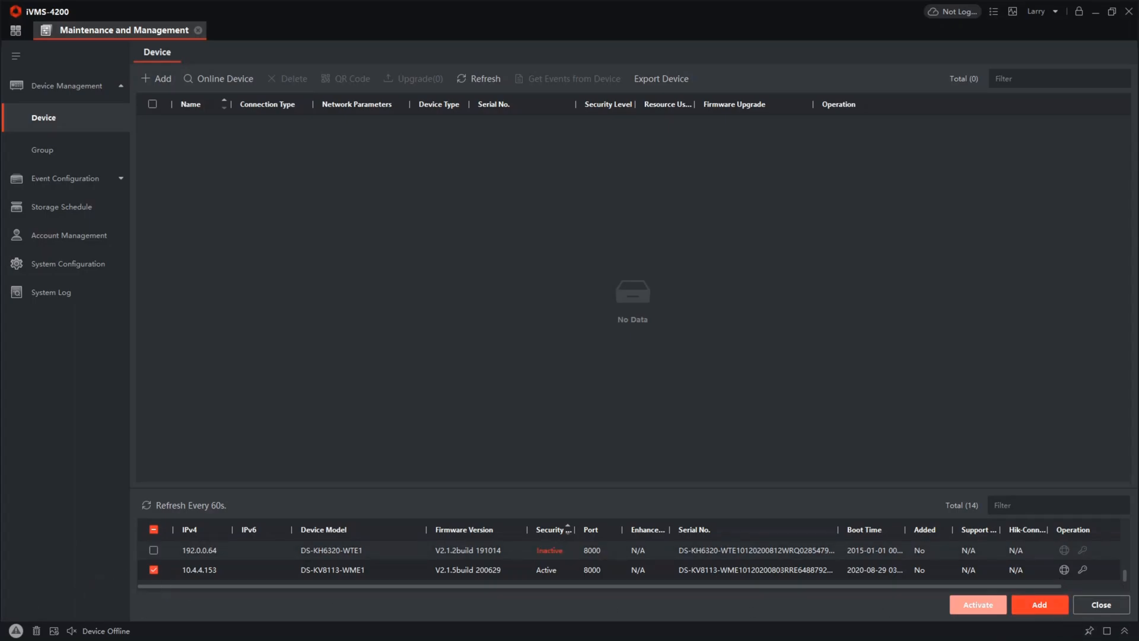
left_click(1059, 616)
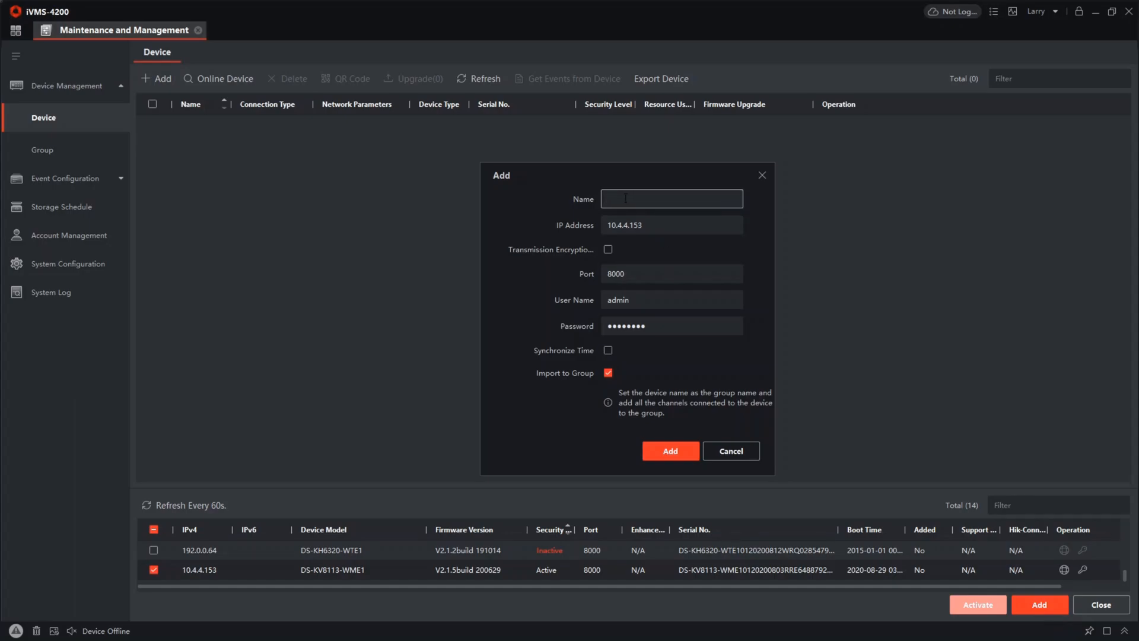
type("Door Station")
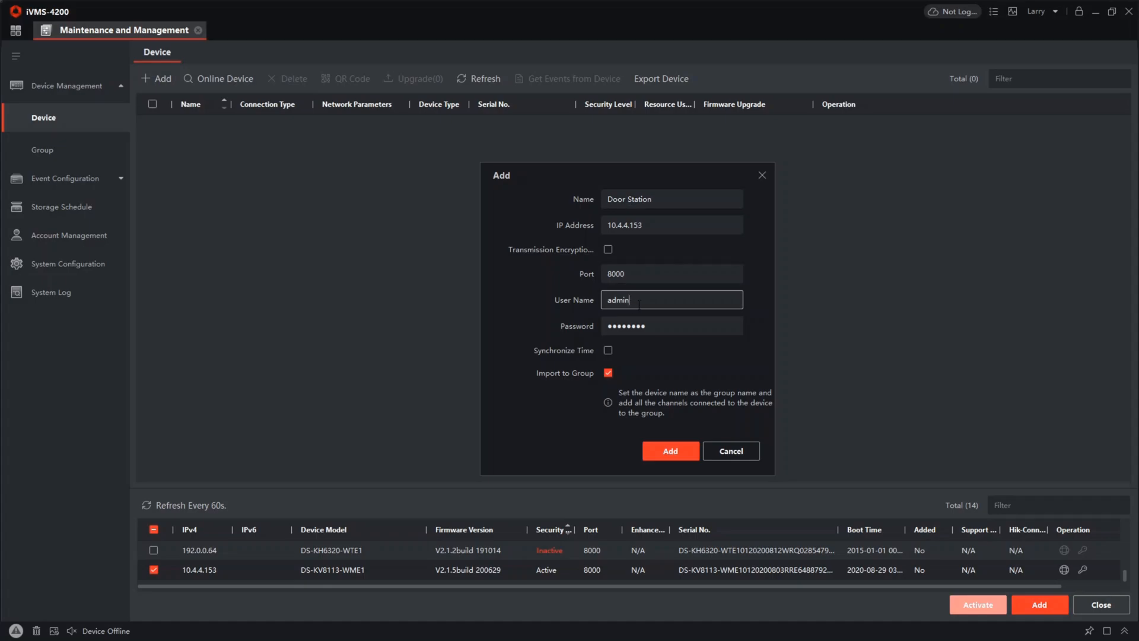
double_click(618, 299)
key("Tab")
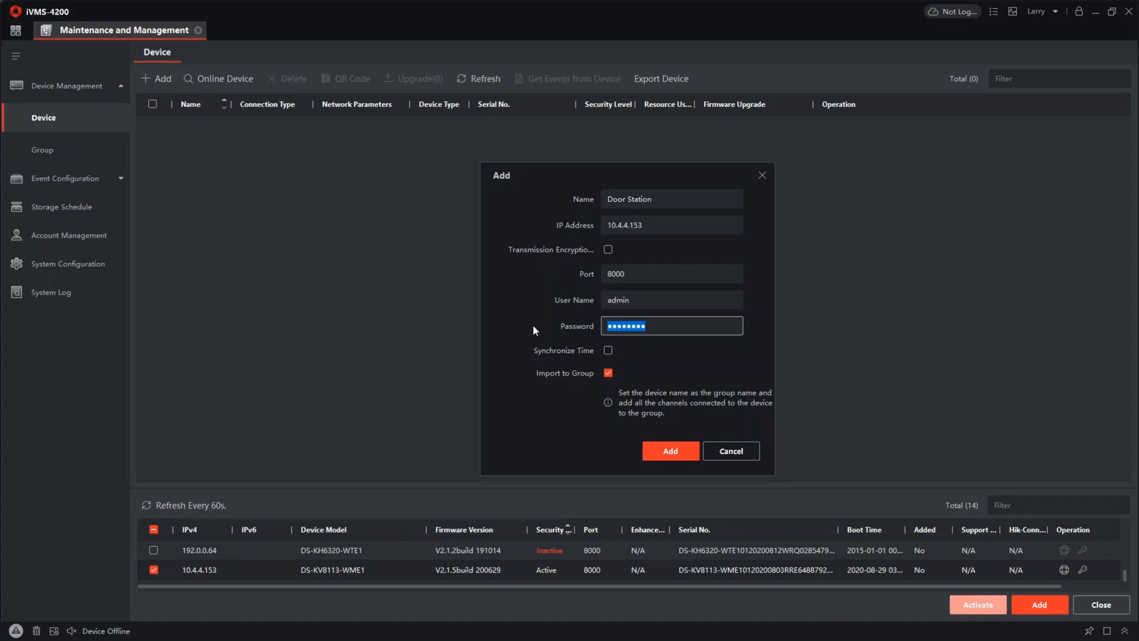
type("••••••••")
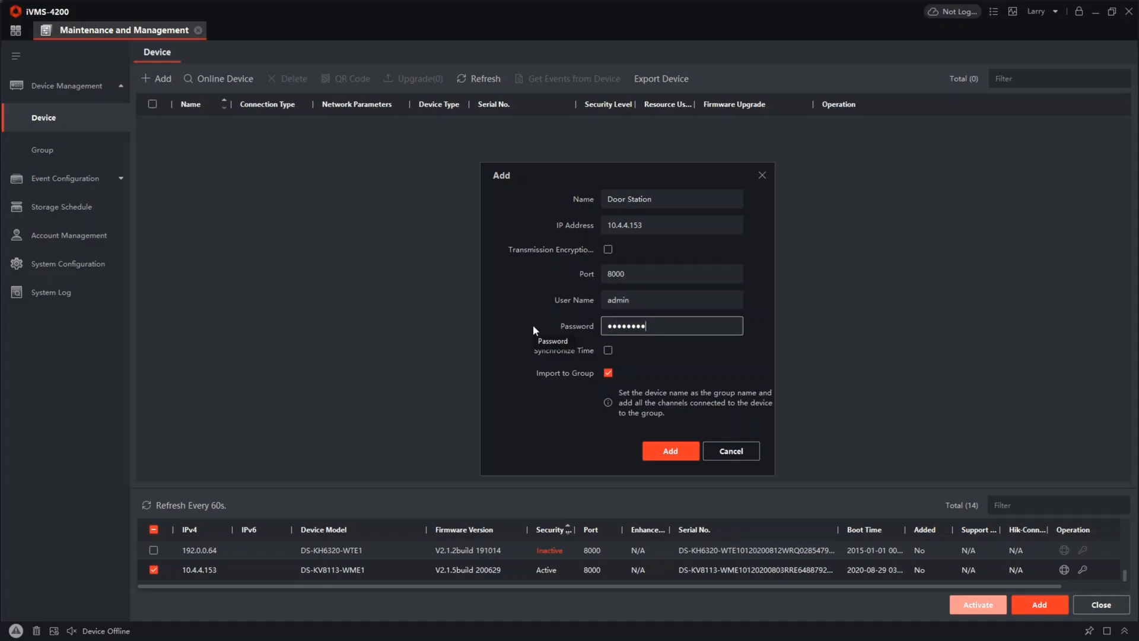
left_click(665, 451)
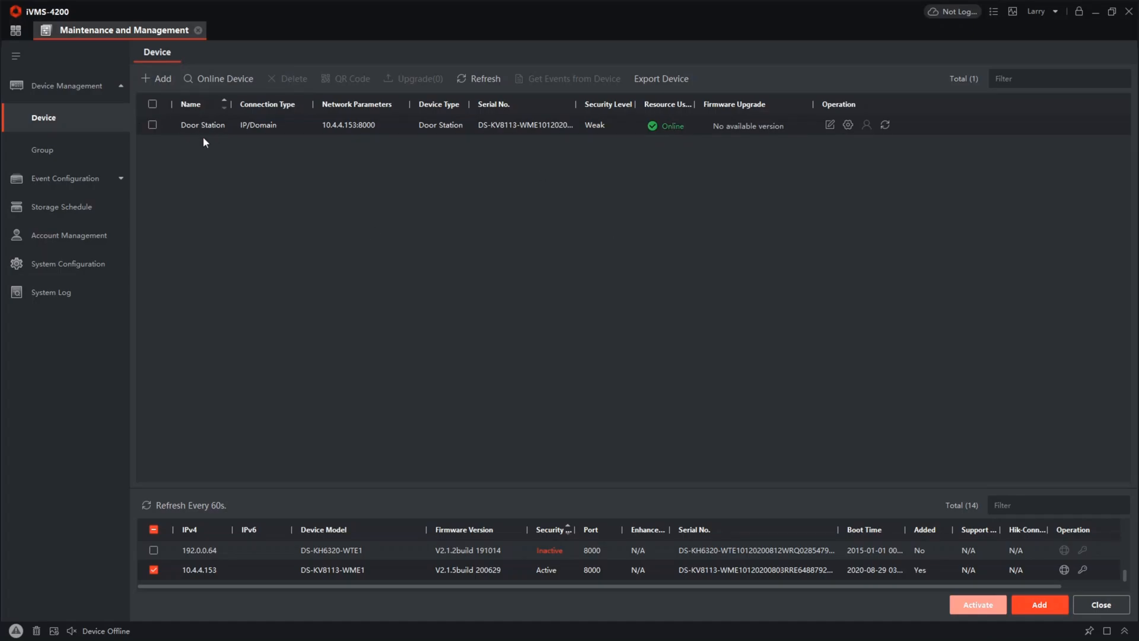
Select only the inactive DS-KH6320-WTE1 device and activate it by entering and confirming a new admin password
left_click(154, 570)
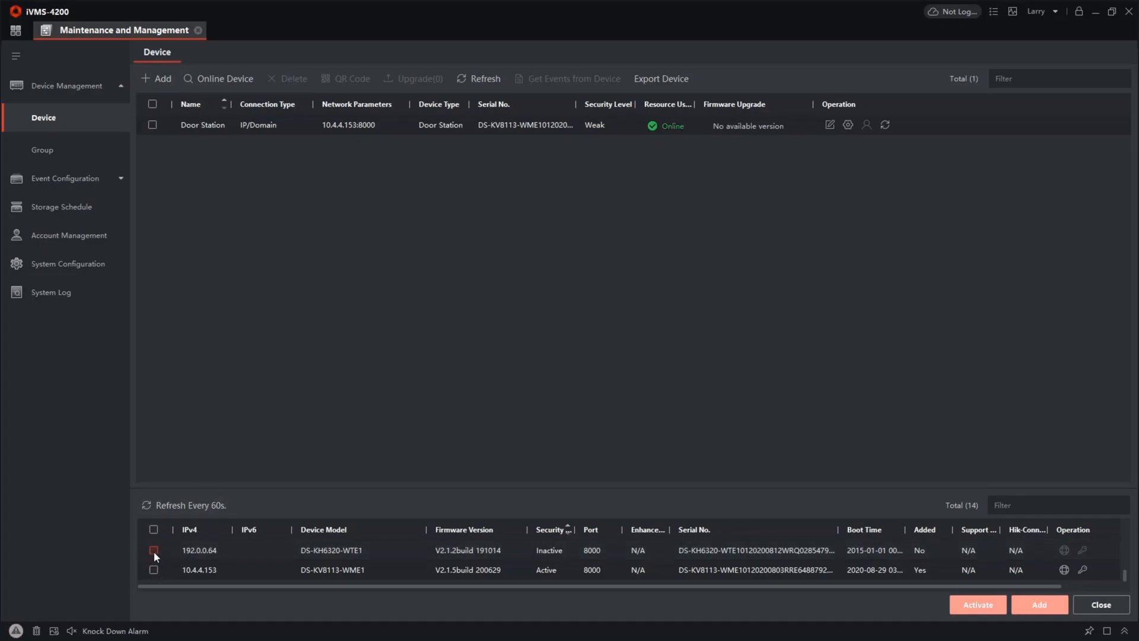
left_click(153, 550)
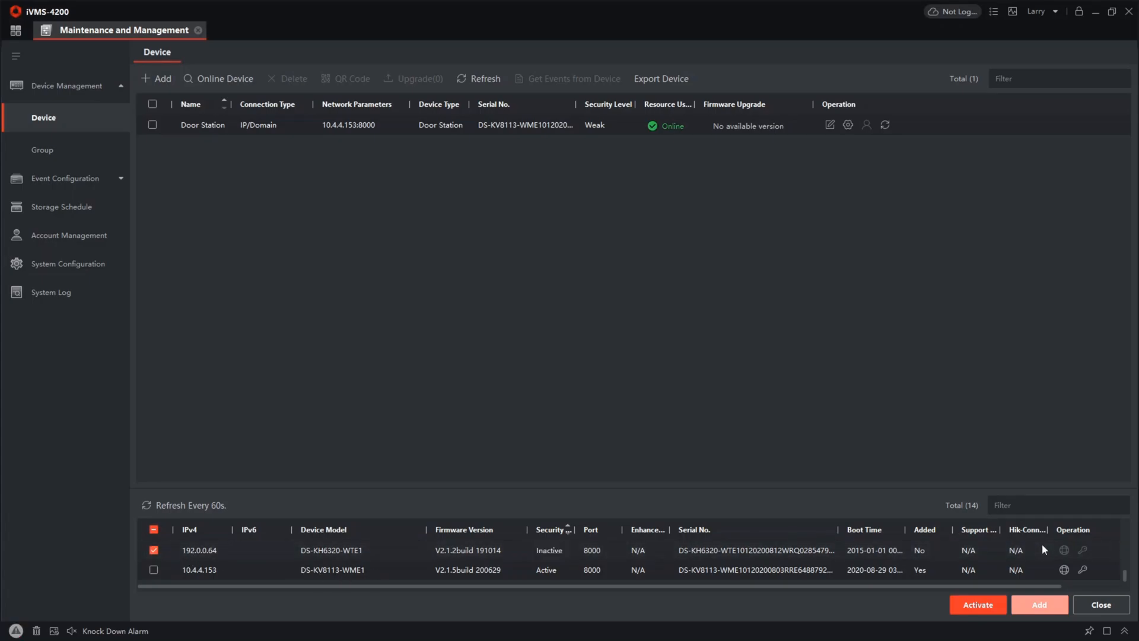
left_click(977, 605)
left_click(606, 262)
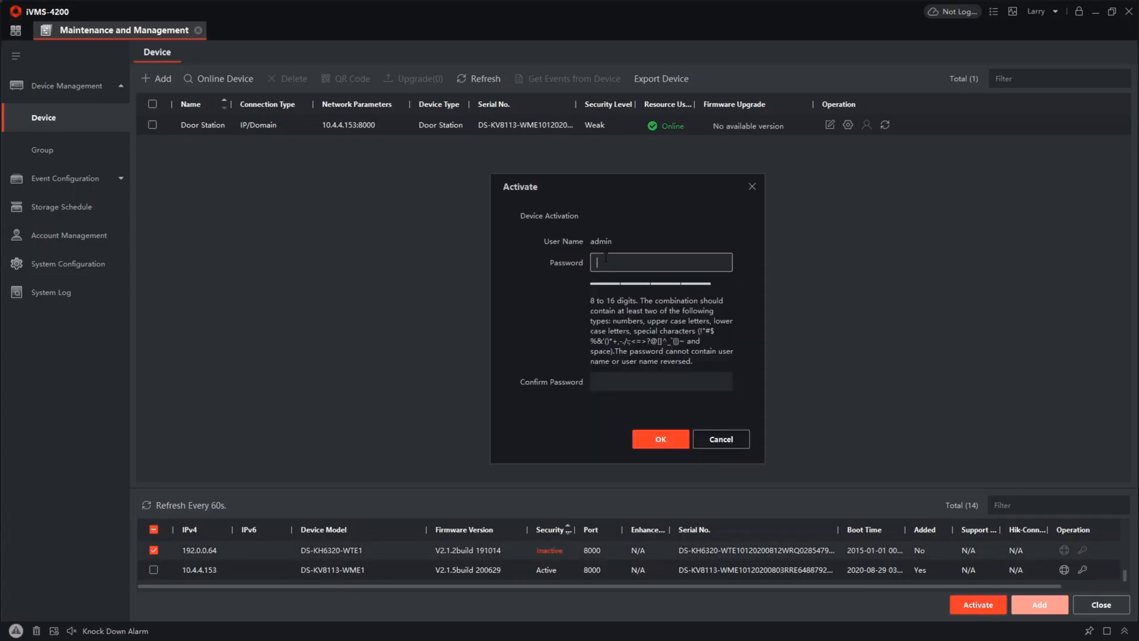
type("••••••••")
key("Tab")
type("•")
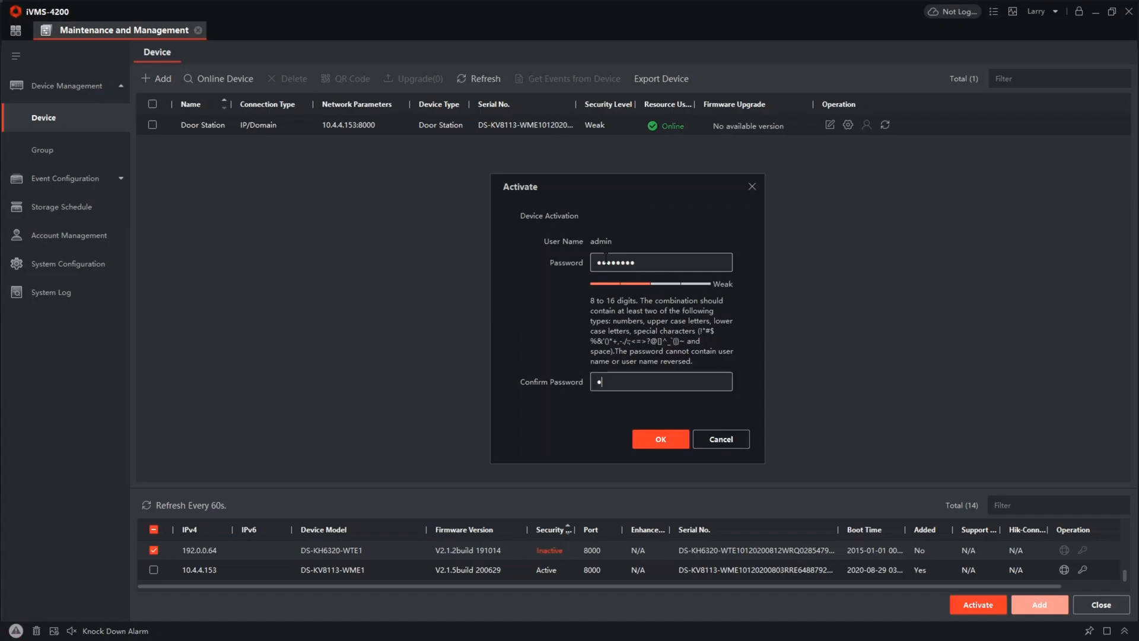
type("•••••••")
left_click(683, 446)
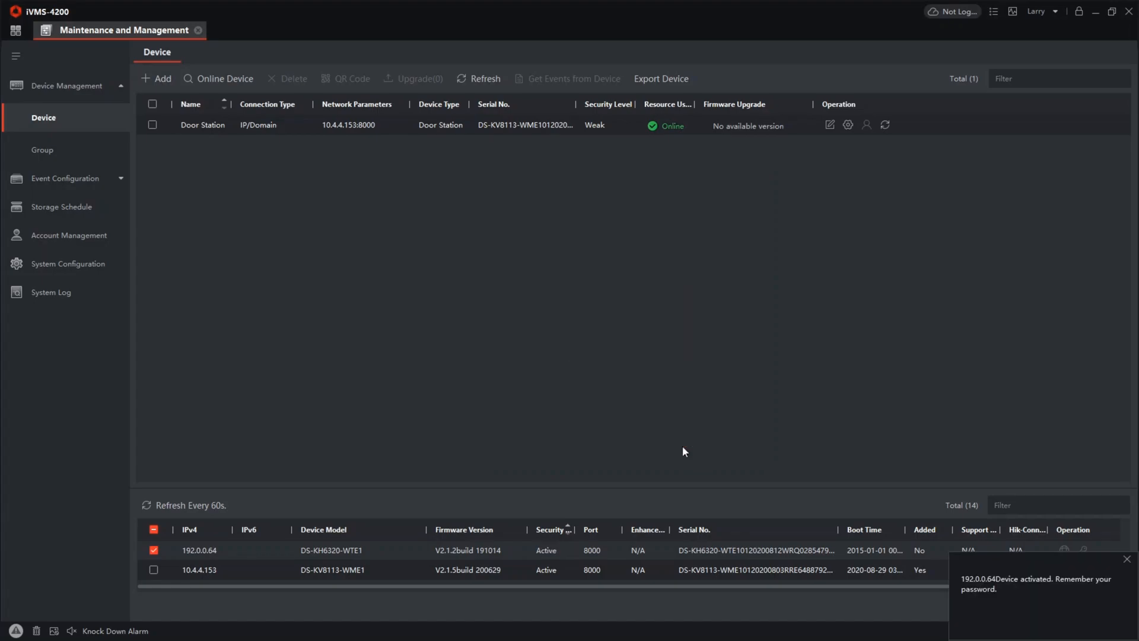
left_click(1127, 560)
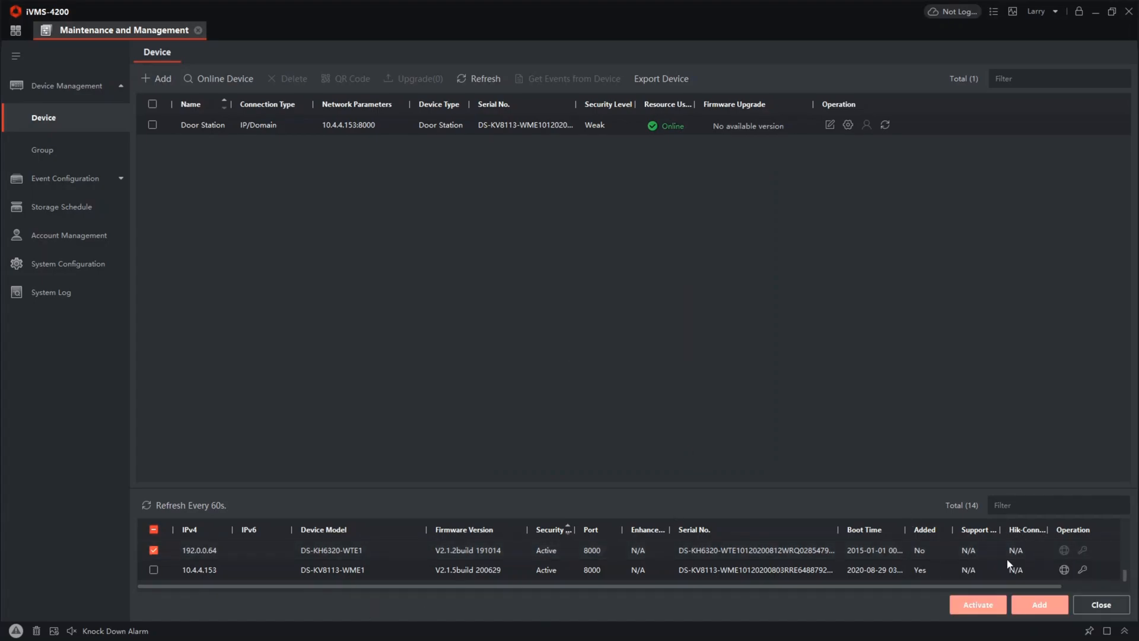
Enable DHCP in the network parameters of the DS-KH6320-WTE1 at 192.0.0.64, authorising the change with the device password
left_click(1061, 550)
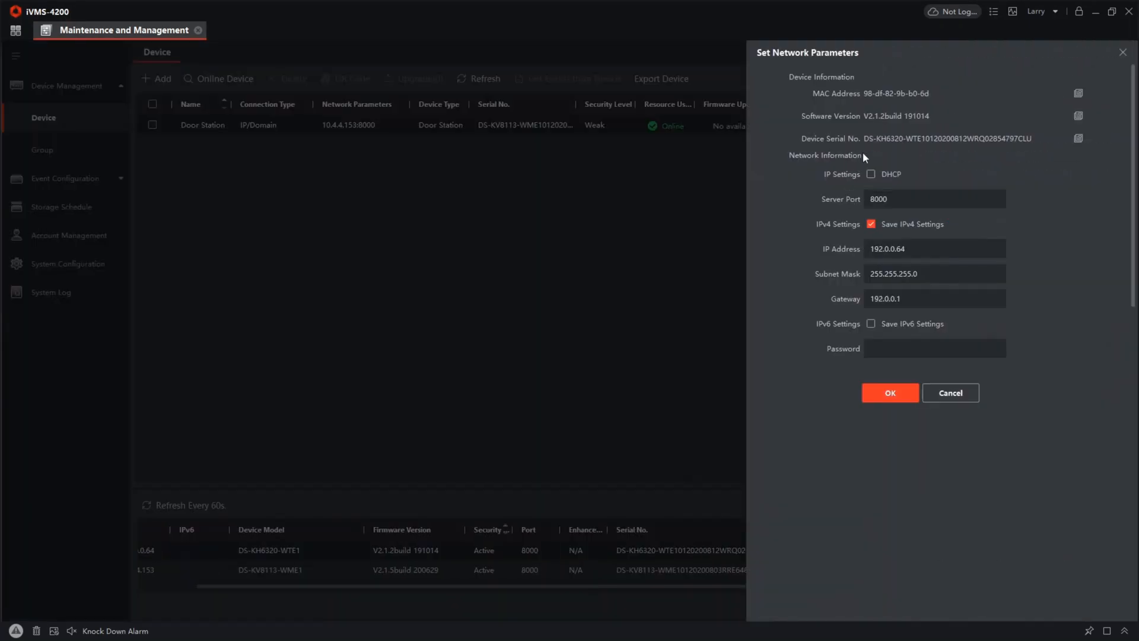
left_click(871, 174)
left_click(896, 342)
type("****")
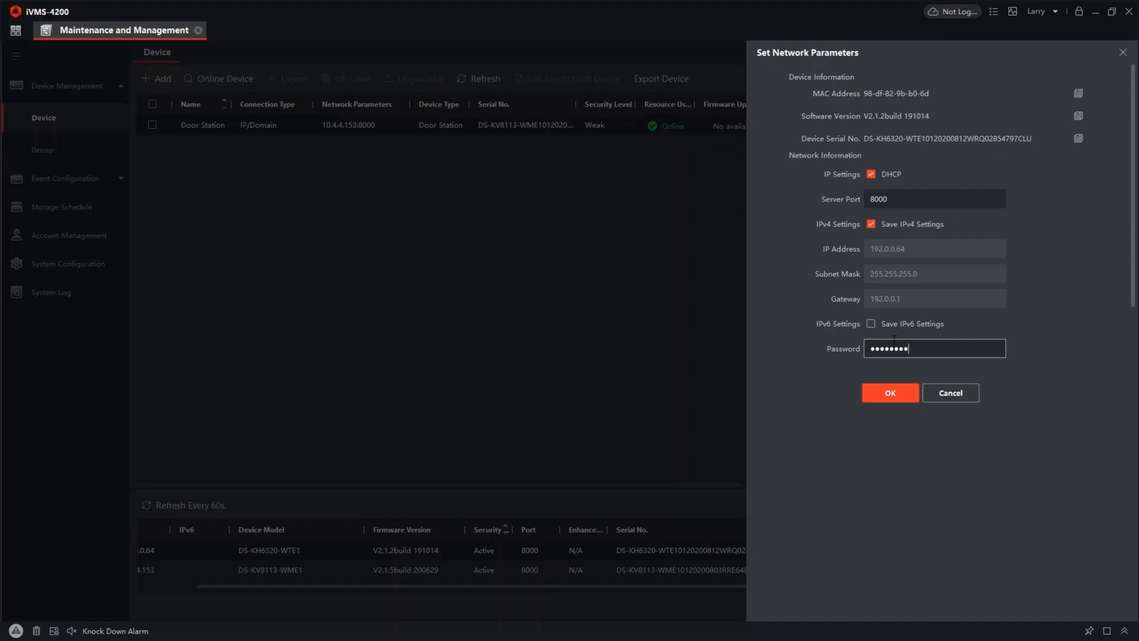
left_click(891, 396)
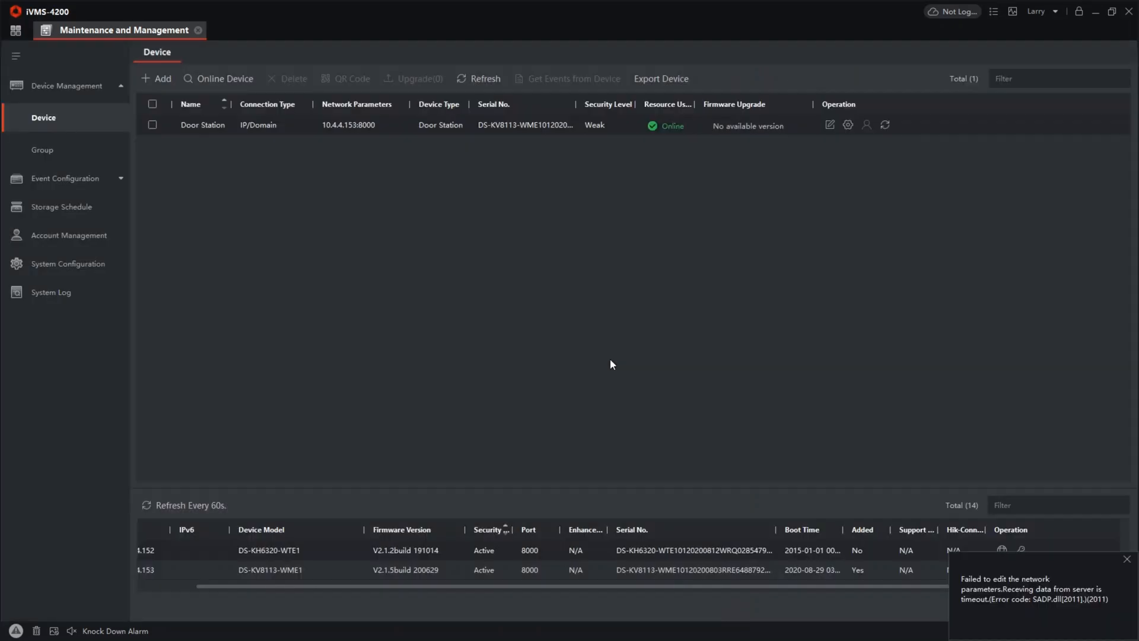
left_click(1126, 559)
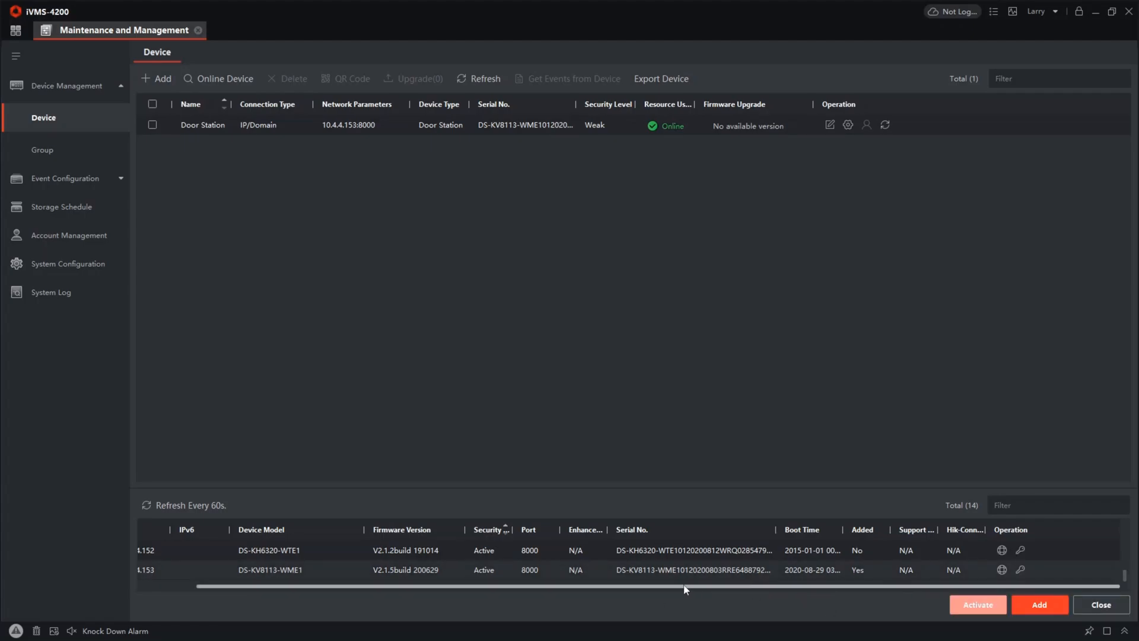
Add the DS-KH6320-WTE1 at 10.4.4.152 as "Indoor Main Screen", entering the device's admin password, and widen the device list's Name column
left_click_drag(685, 586, 626, 586)
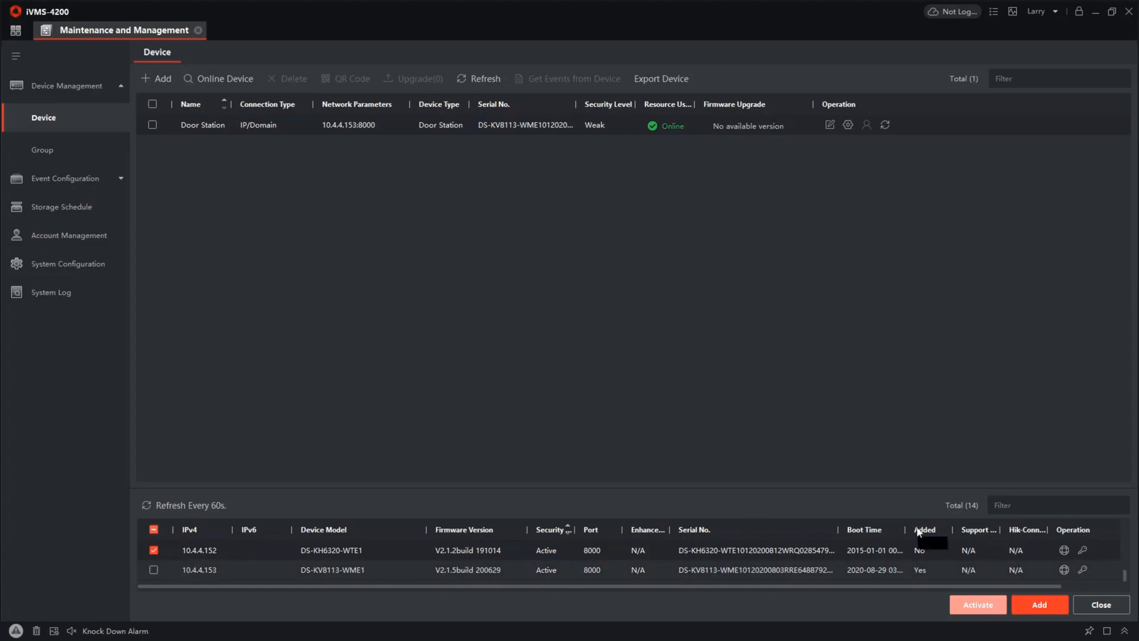
left_click(1039, 603)
left_click(631, 201)
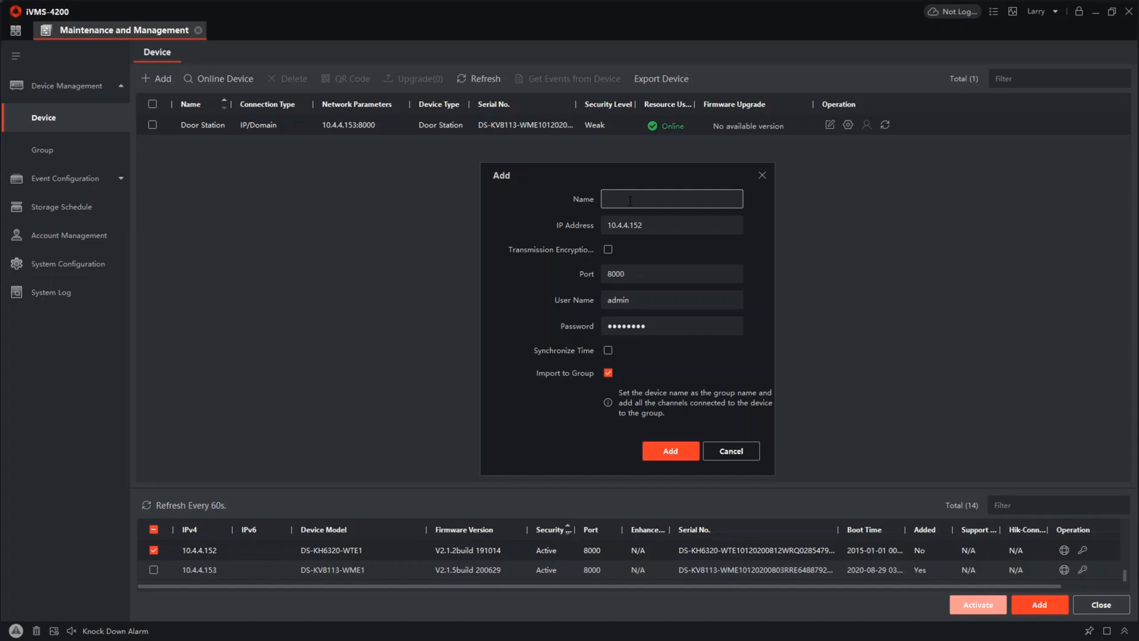
type("Indoor Main Screen")
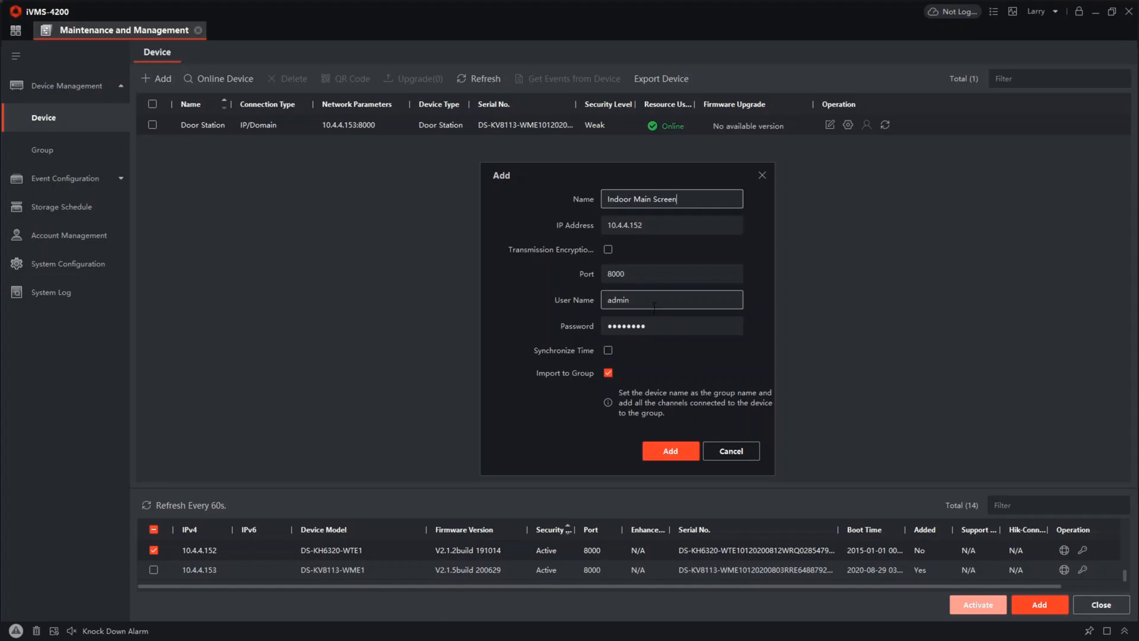
left_click_drag(651, 326, 561, 321)
type("a")
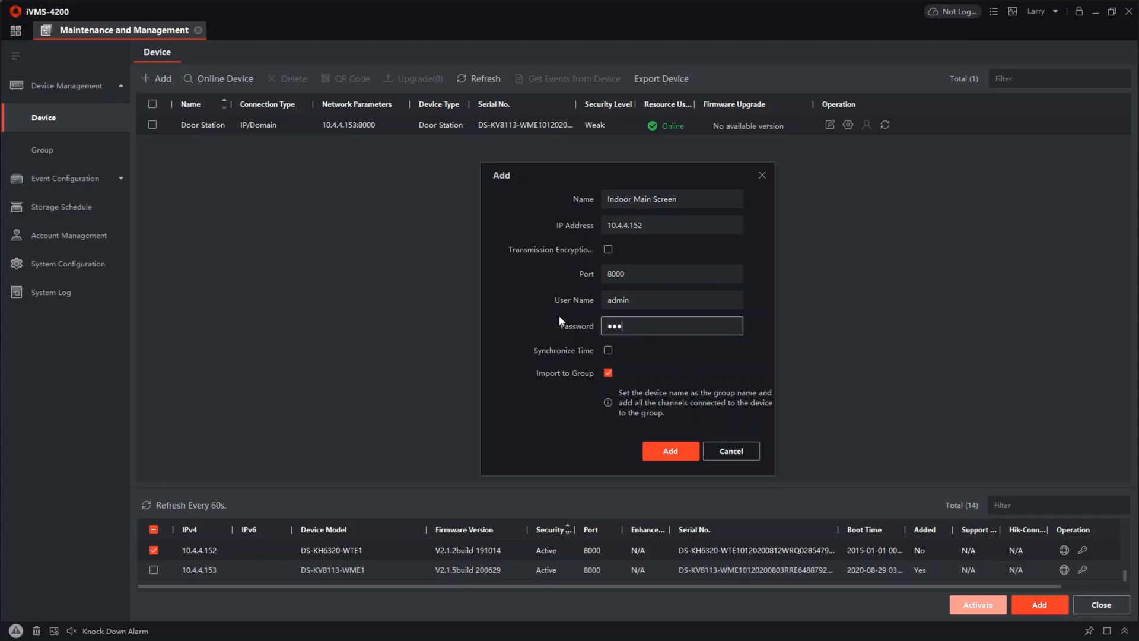
type("45")
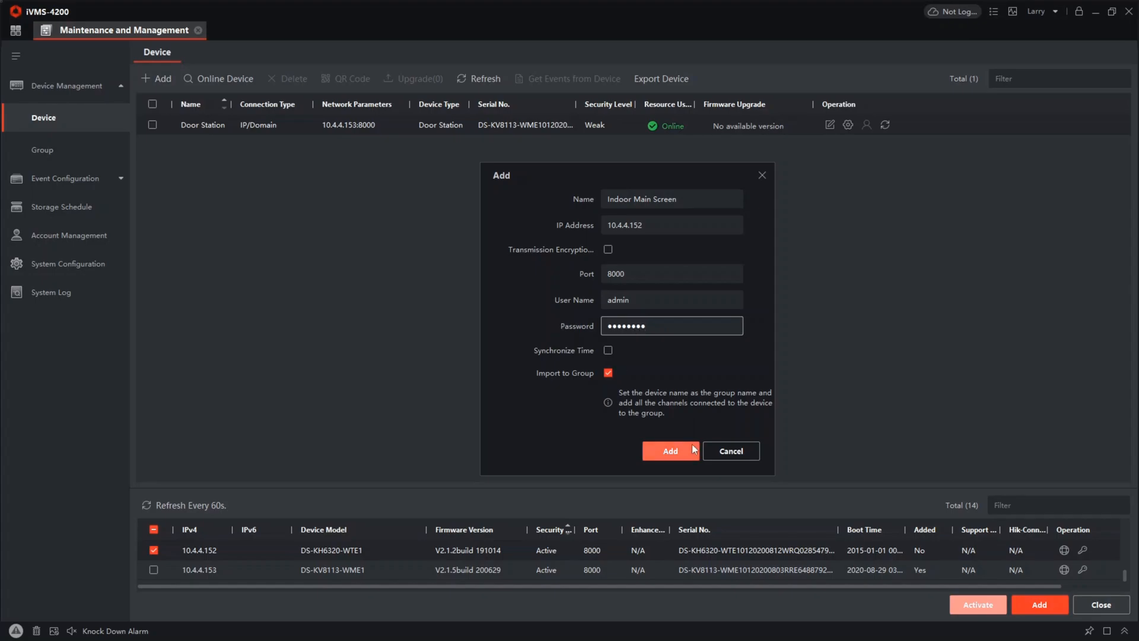
left_click(693, 450)
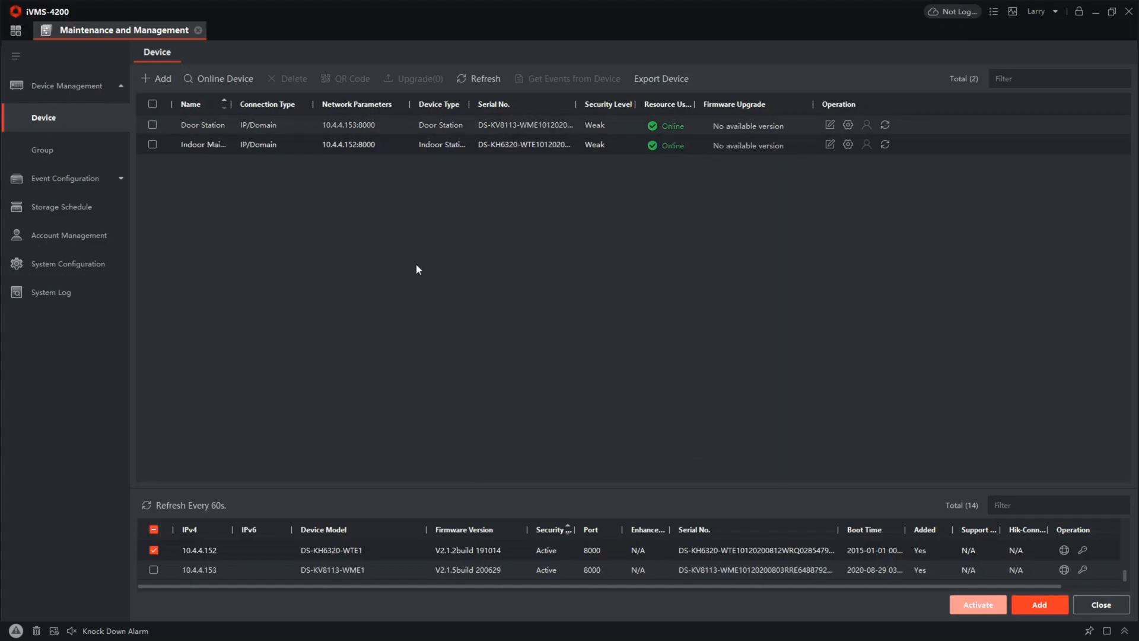
left_click_drag(231, 105, 259, 106)
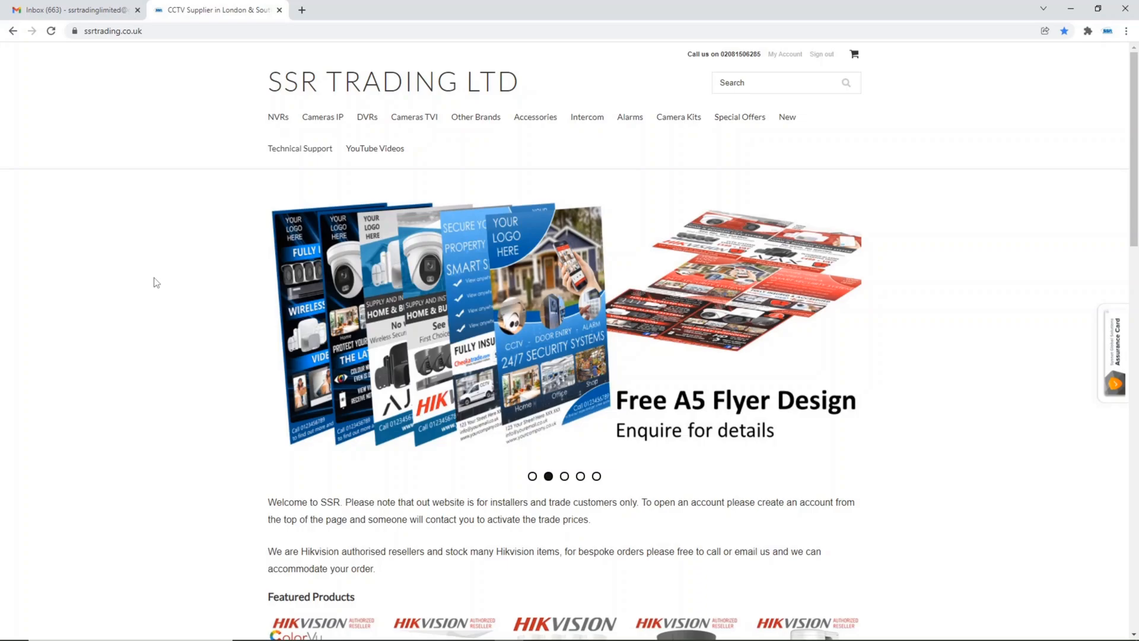
Switch to the browser and open the Intercom Firmware page from the technical support section of the SSR Trading site
mouse_move(286, 153)
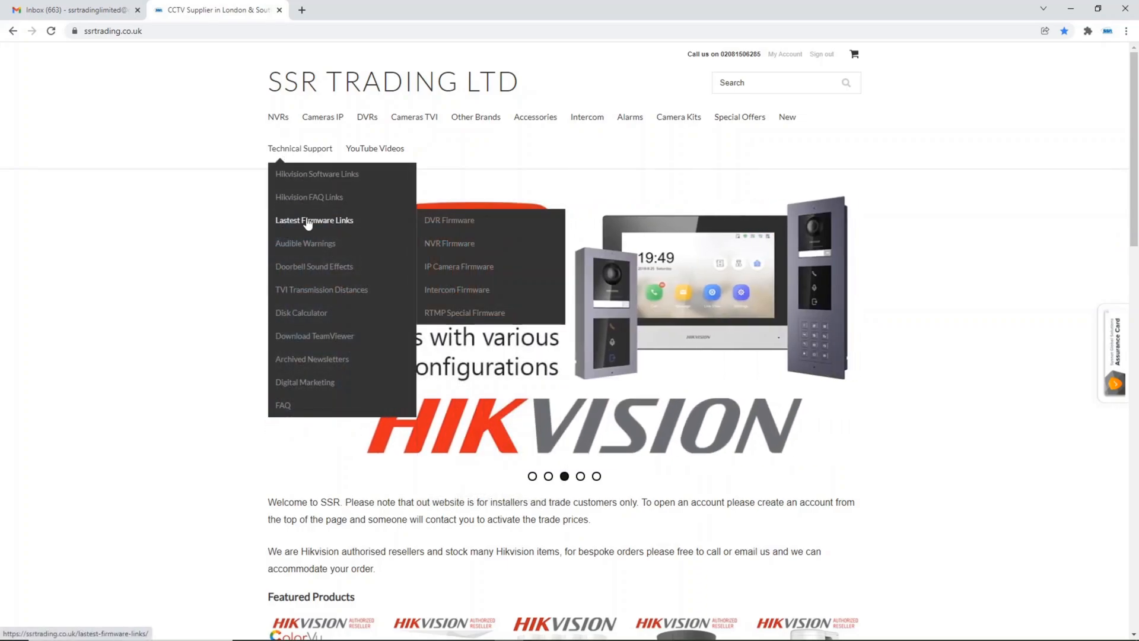
mouse_move(303, 209)
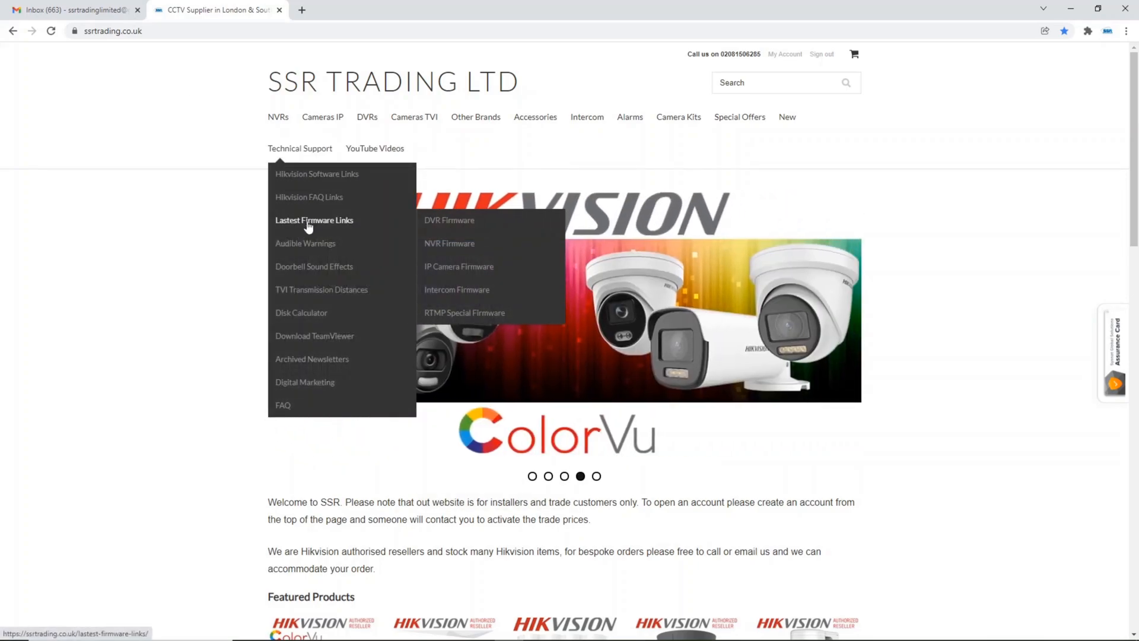
left_click(488, 290)
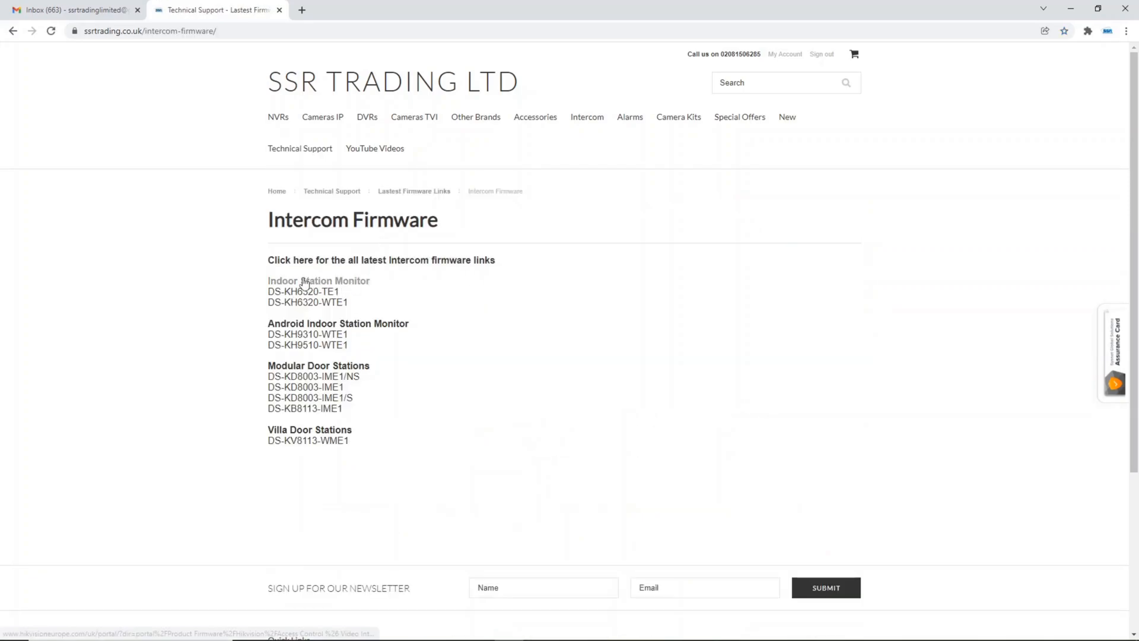
Open the Hikvision portal firmware links for the Indoor Station Monitor and the Villa Door Stations in separate browser tabs
left_click(323, 290)
left_click(234, 8)
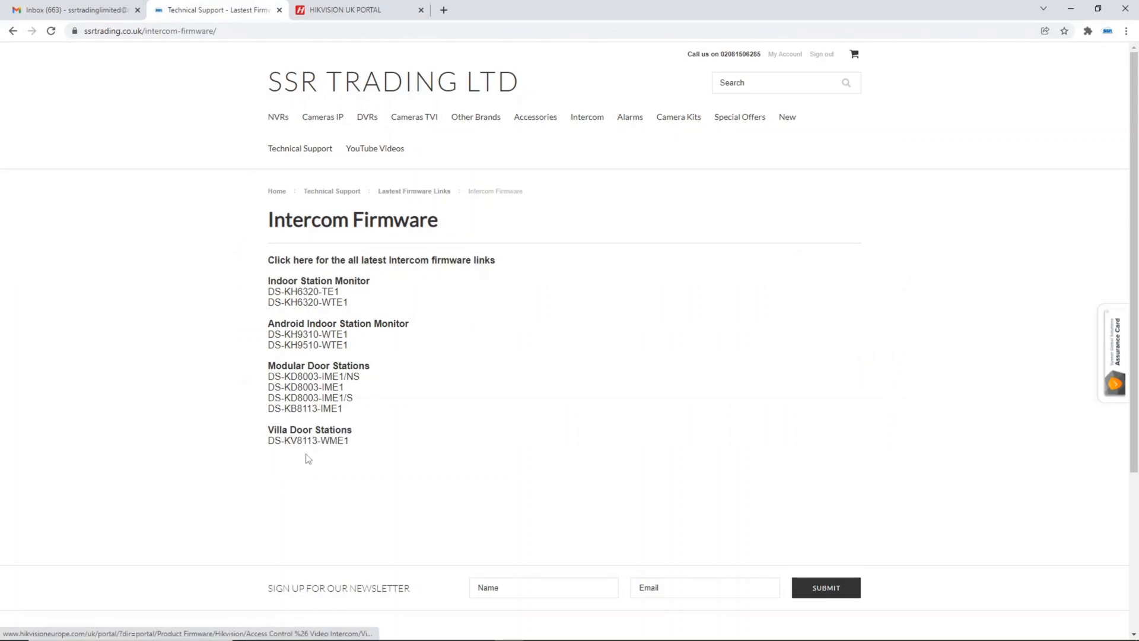
left_click_drag(350, 442, 269, 437)
left_click(279, 454)
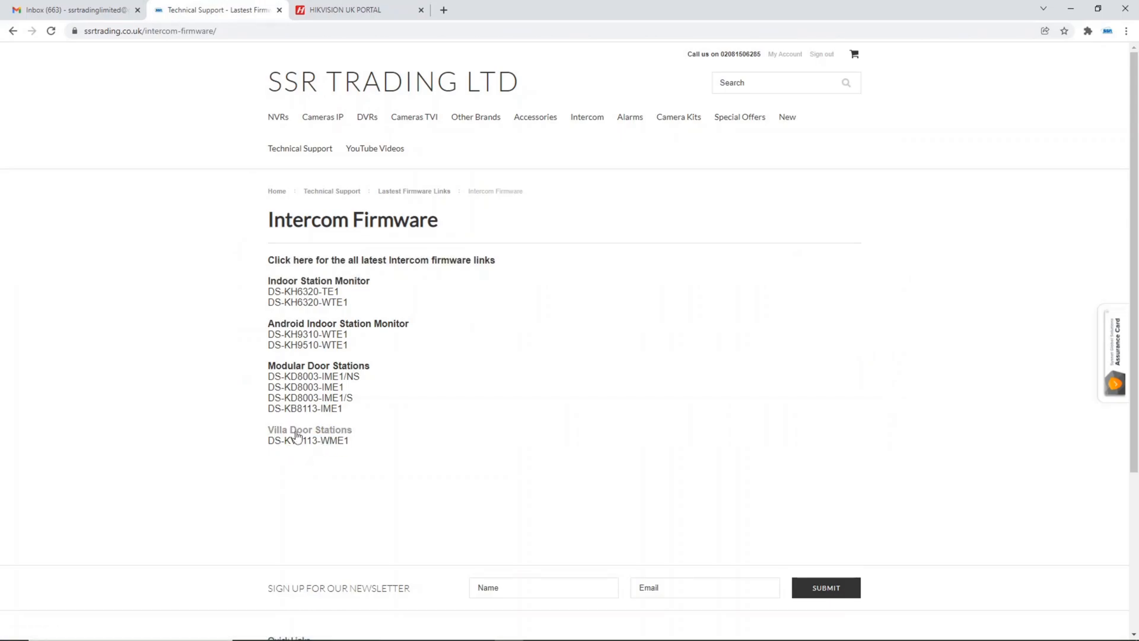
left_click(300, 431)
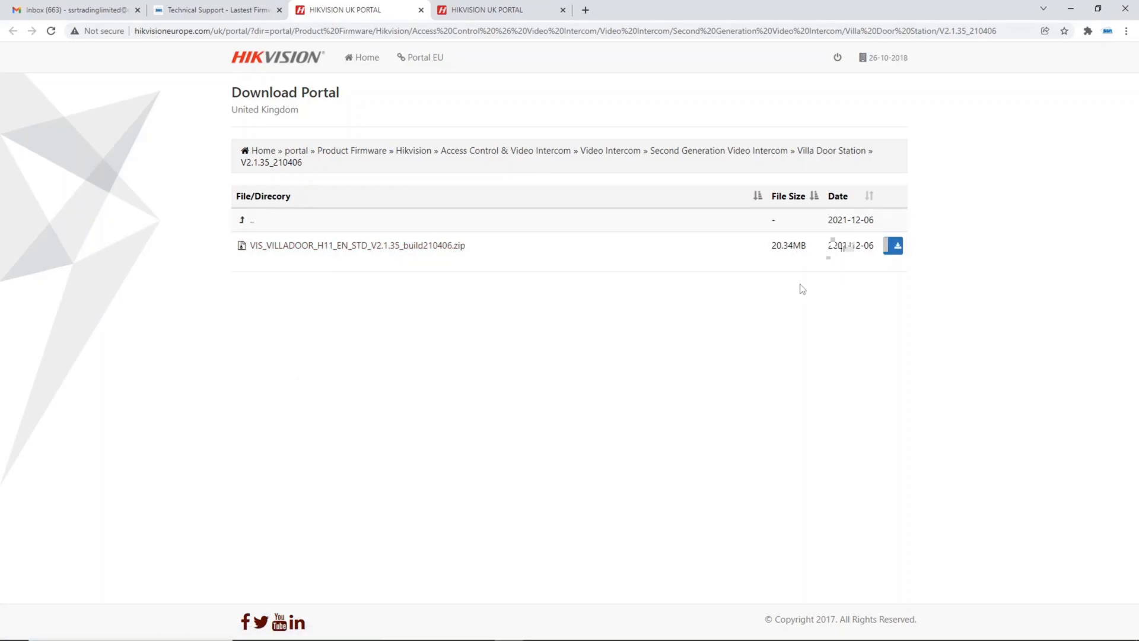
Download the villa door station V2.1.35 zip and the indoor station zip from the V2.1.34_211118 folder, and open the indoor archive
left_click(467, 5)
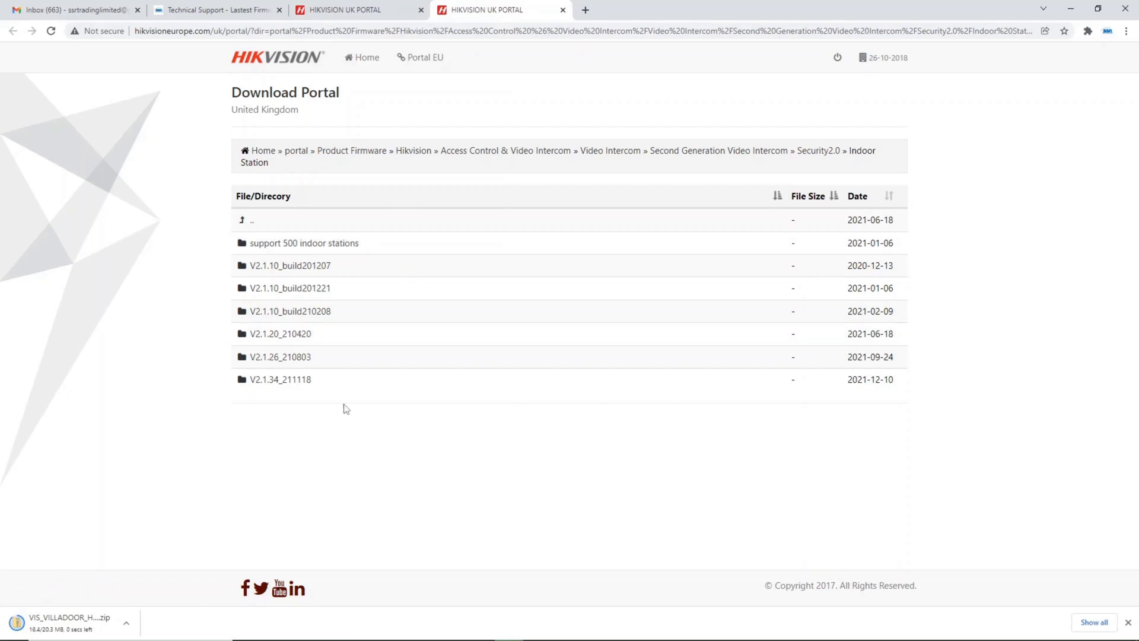
left_click(301, 381)
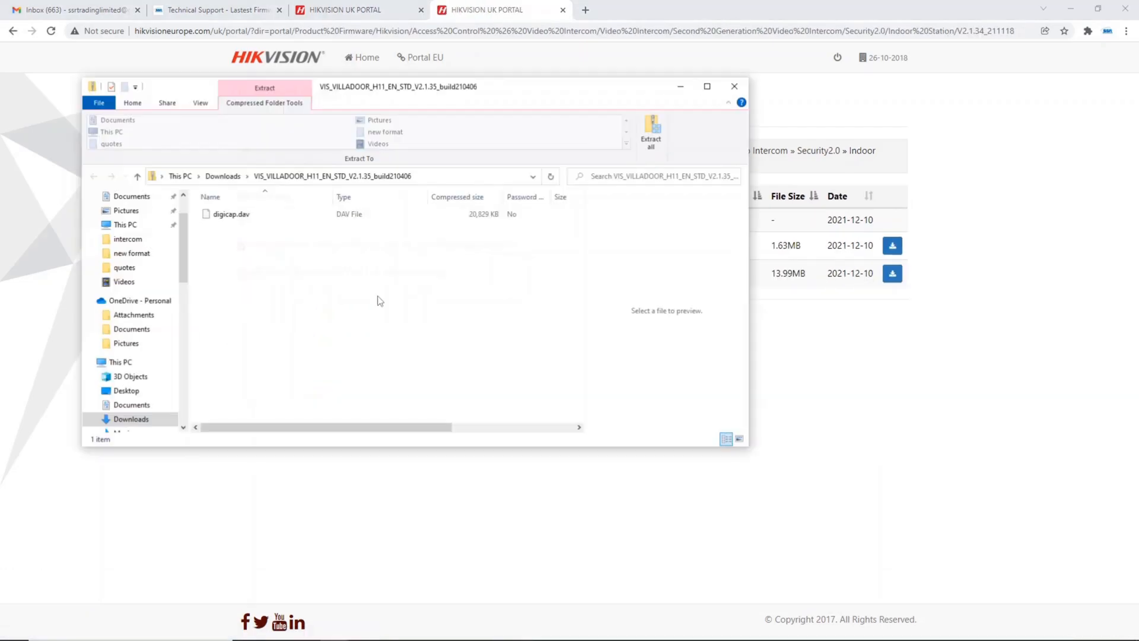
left_click(788, 135)
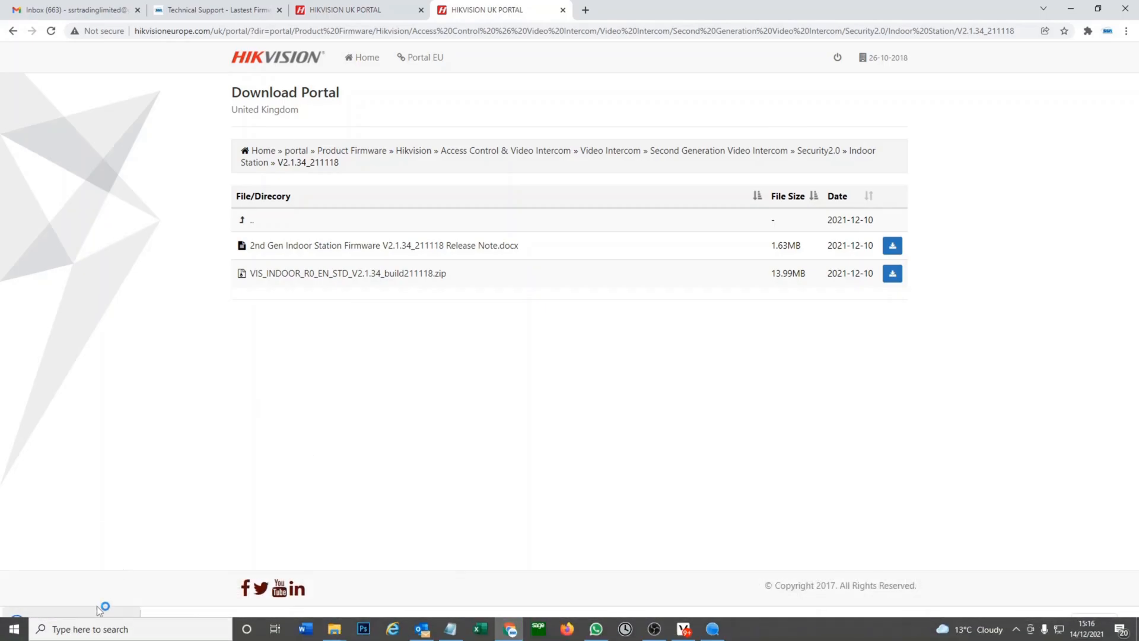
left_click(112, 620)
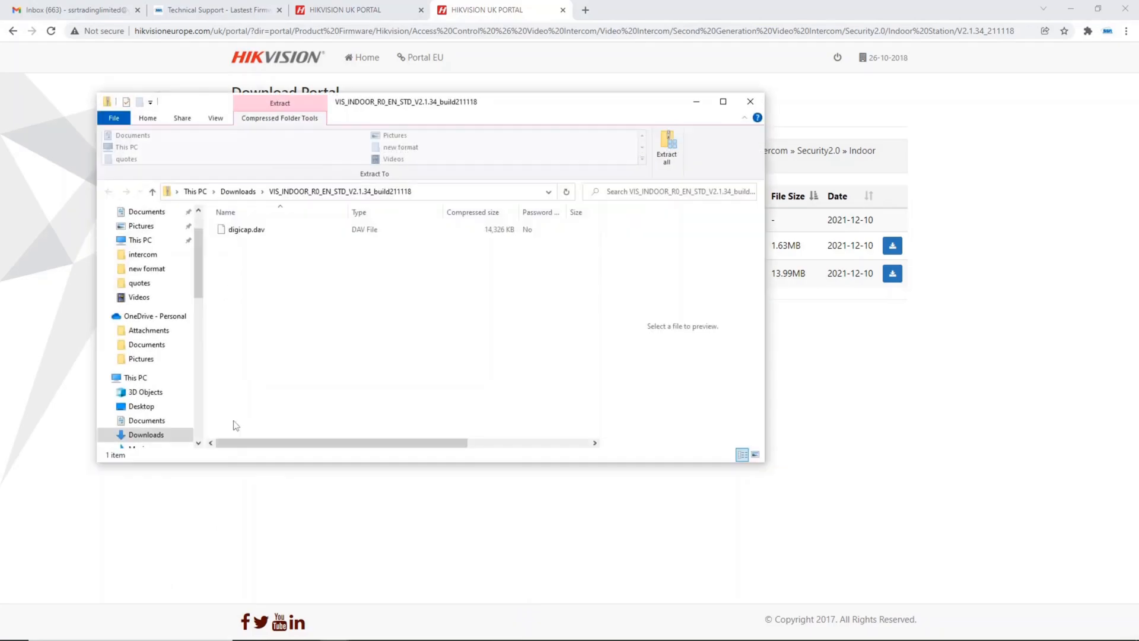
Go to the Downloads folder and extract VIS_INDOOR_R0_EN_STD_V2.1.34_build211118 into its own folder there
left_click(244, 191)
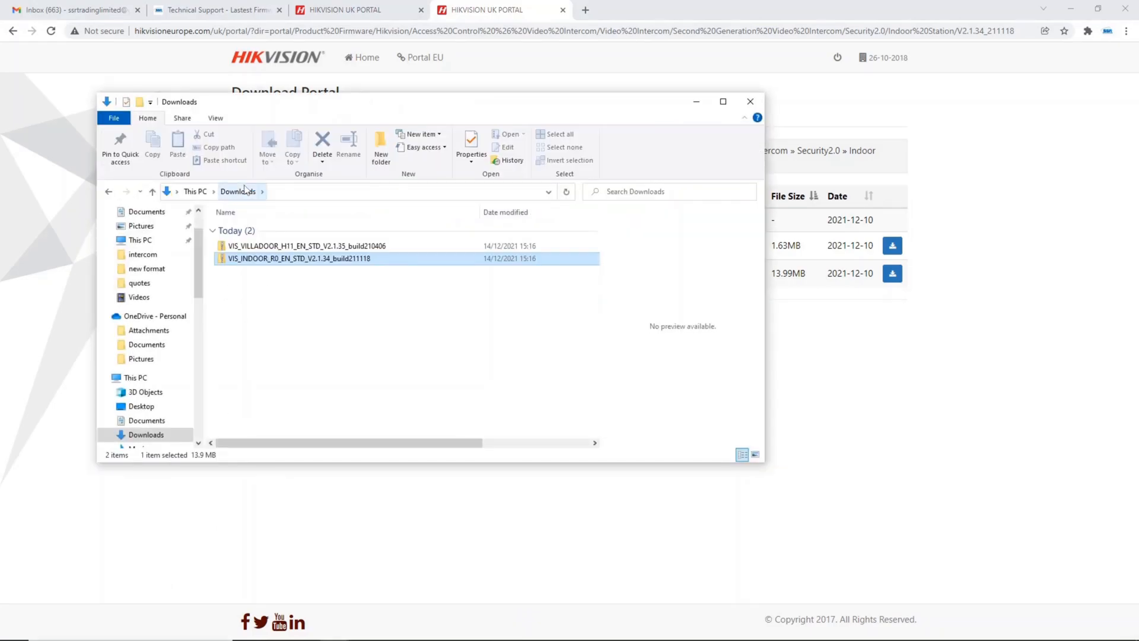
left_click(334, 332)
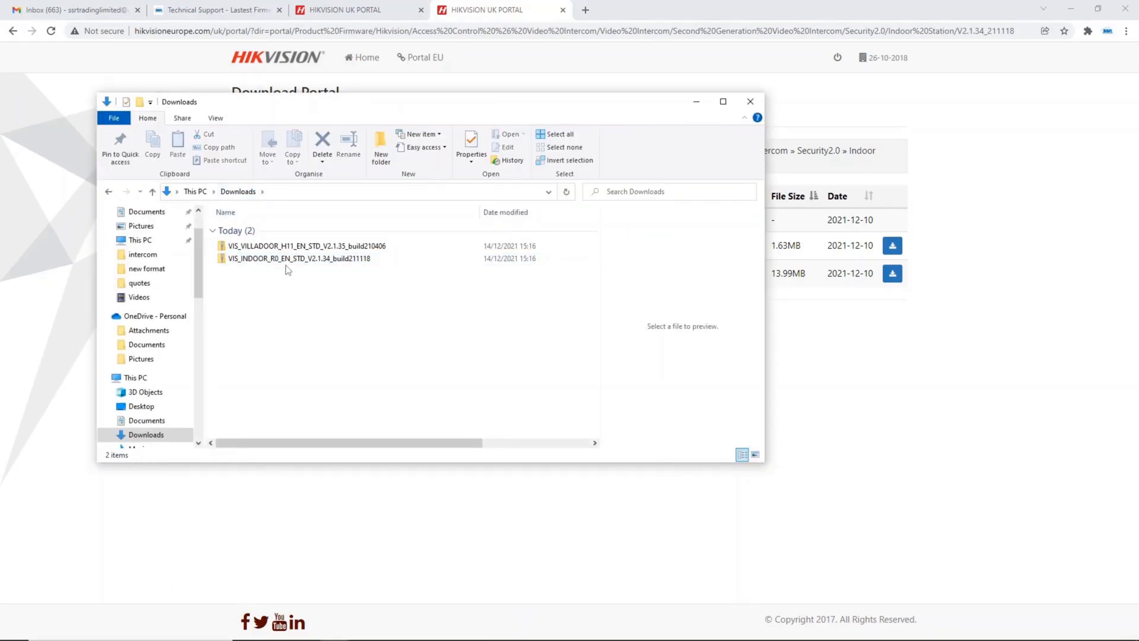
right_click(285, 261)
left_click(322, 300)
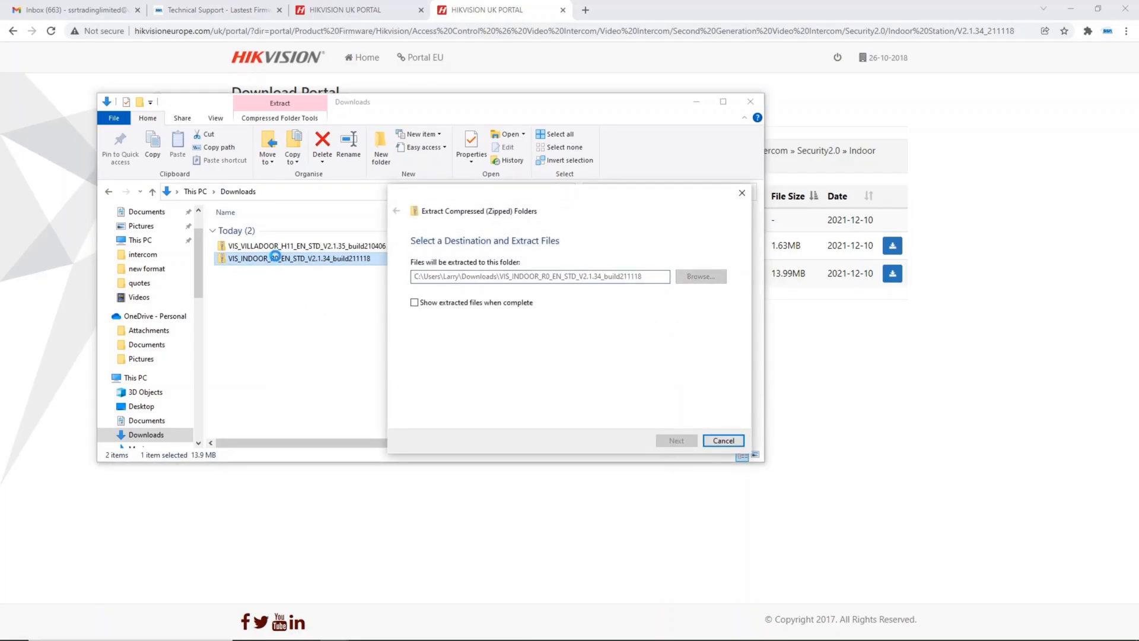
Extract the VIS_VILLADOOR_H11_EN_STD_V2.1.35_build210406 archive into its own folder in Downloads
left_click(275, 244)
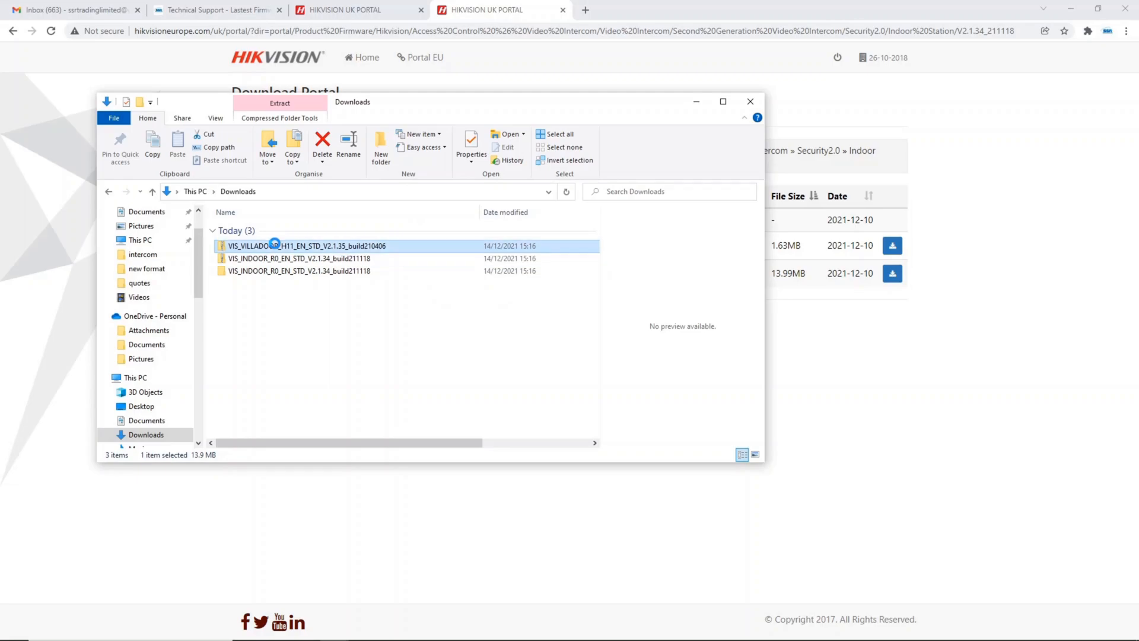
right_click(275, 245)
left_click(309, 282)
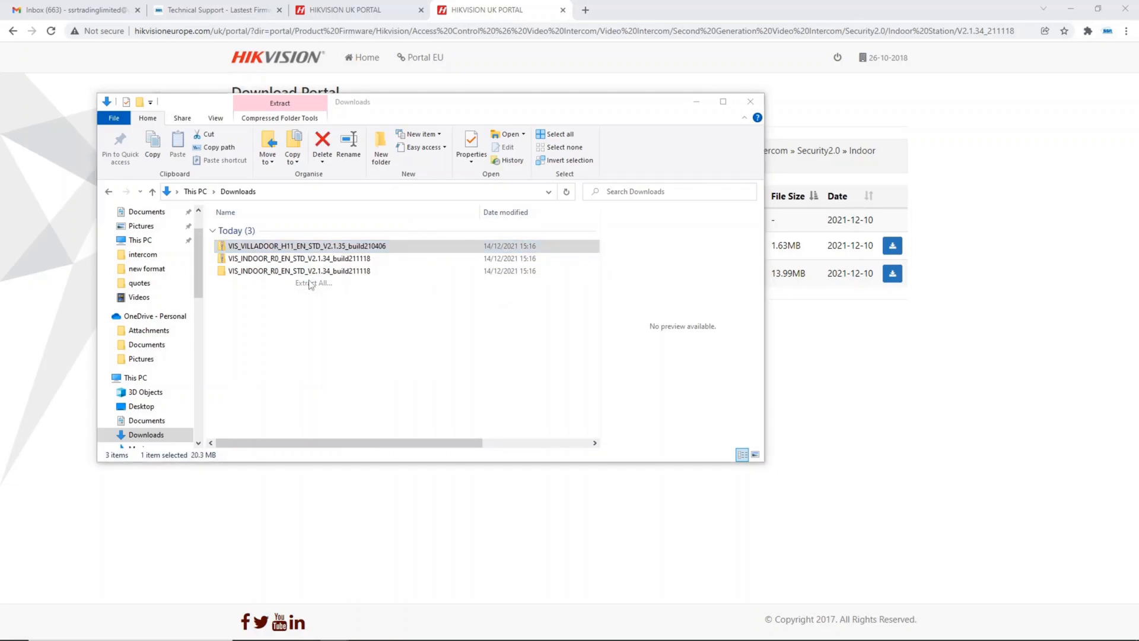
left_click(676, 440)
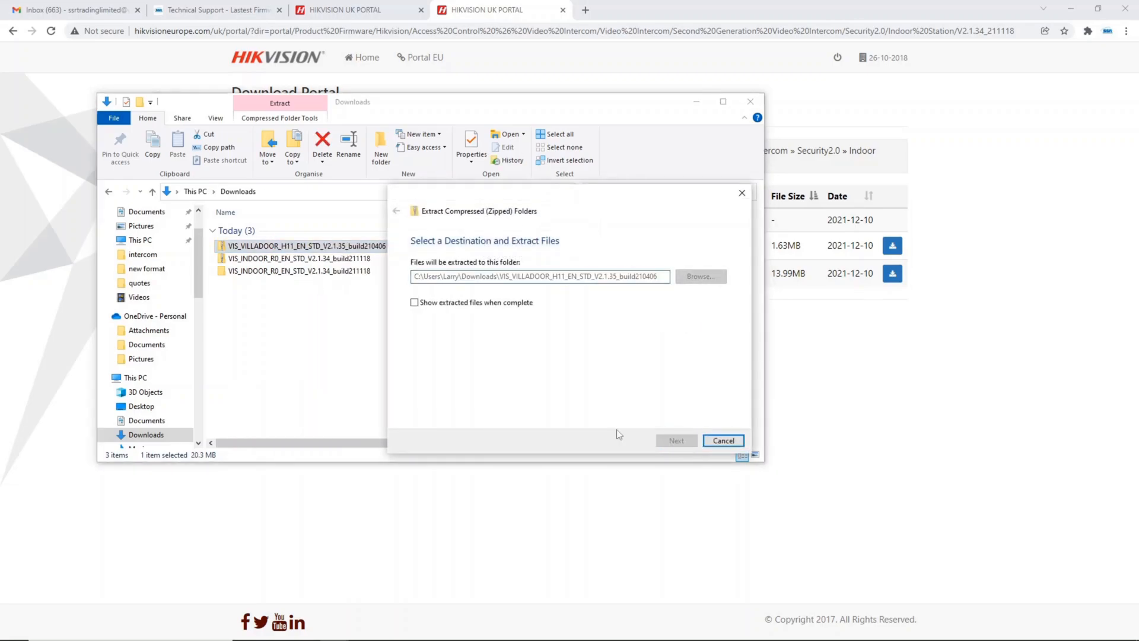
Check the contents of the extracted VIS_INDOOR_R0_EN_STD_V2.1.34_build211118 folder and return to Downloads
left_click(308, 271)
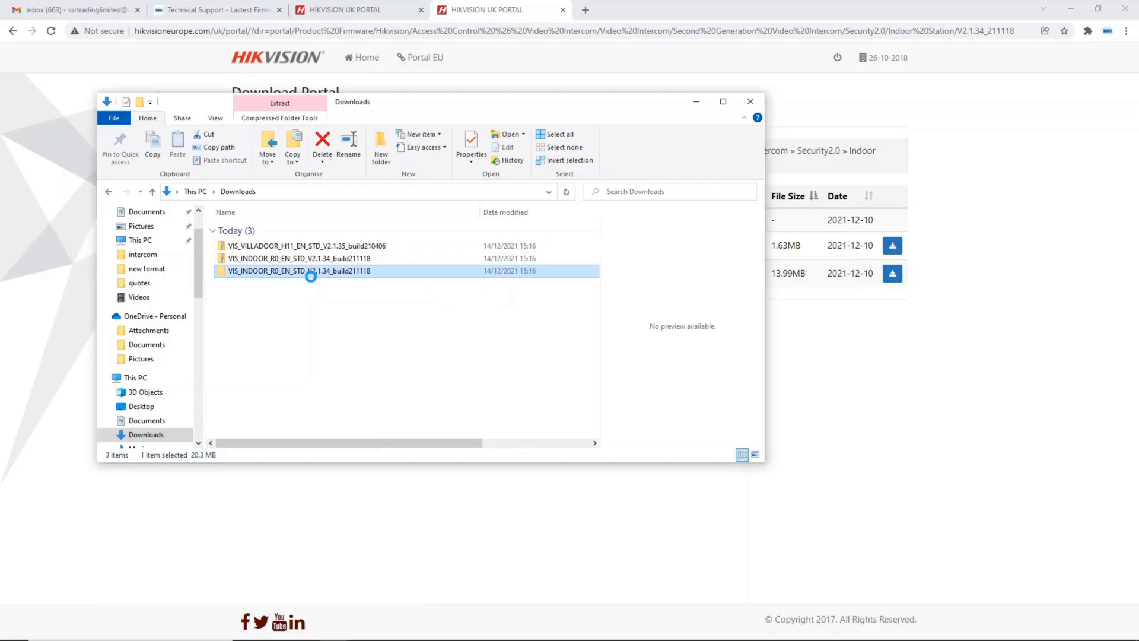
double_click(307, 272)
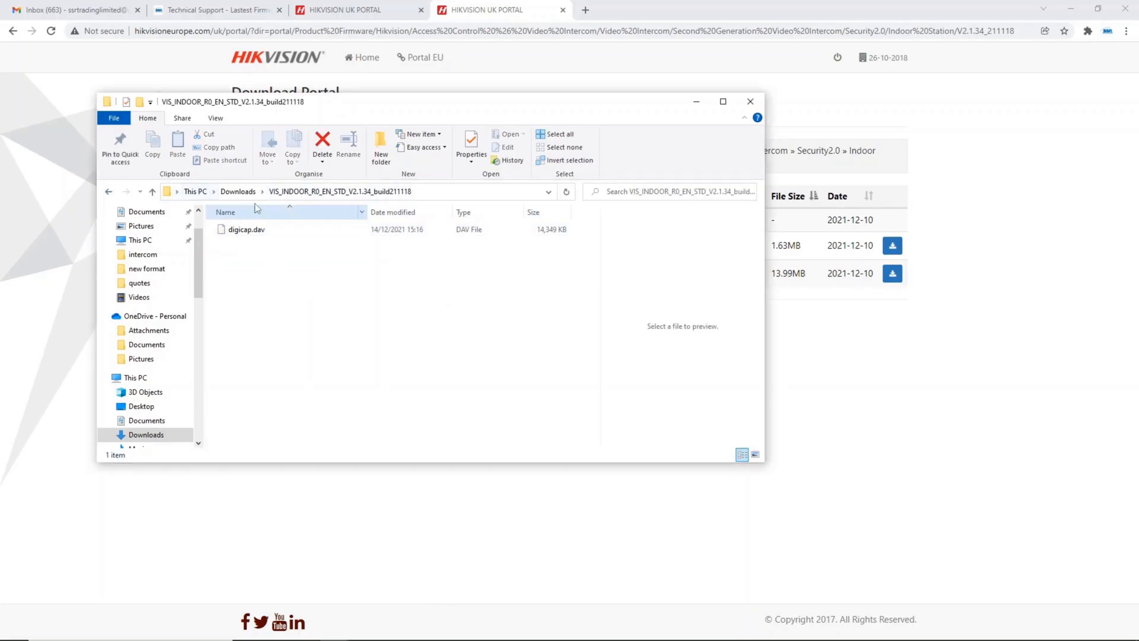
left_click(236, 193)
left_click(287, 325)
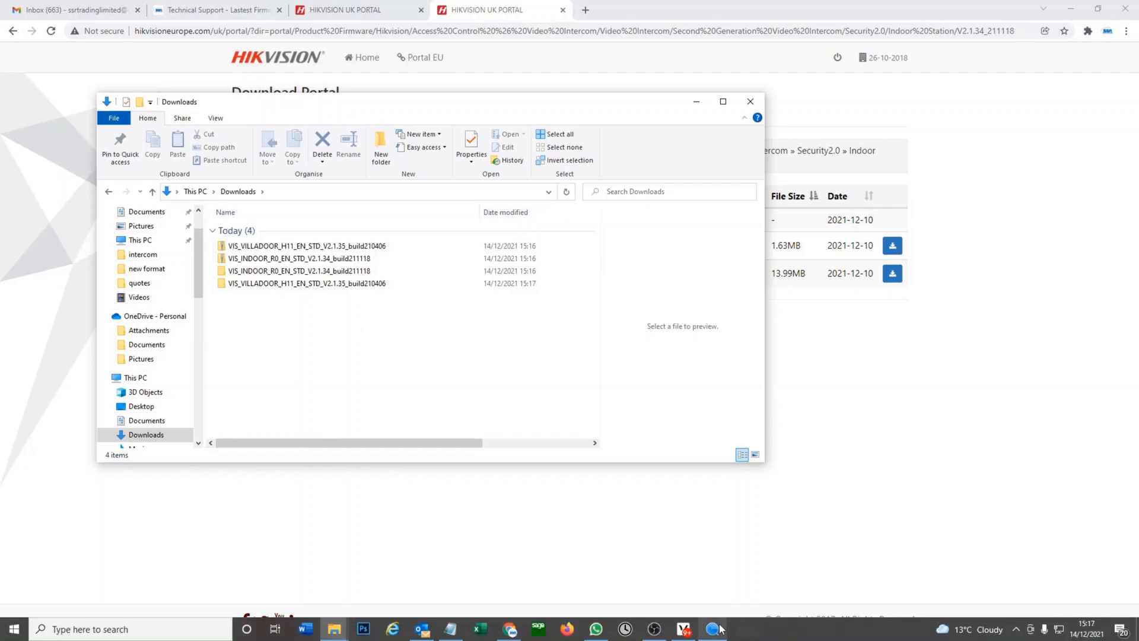
Switch to SADP, arrange it beside the Downloads window, and open the web interface of the DS-KV8113-WME1 at 10.4.4.153
left_click(712, 631)
left_click_drag(458, 114, 564, 119)
left_click_drag(302, 103, 232, 102)
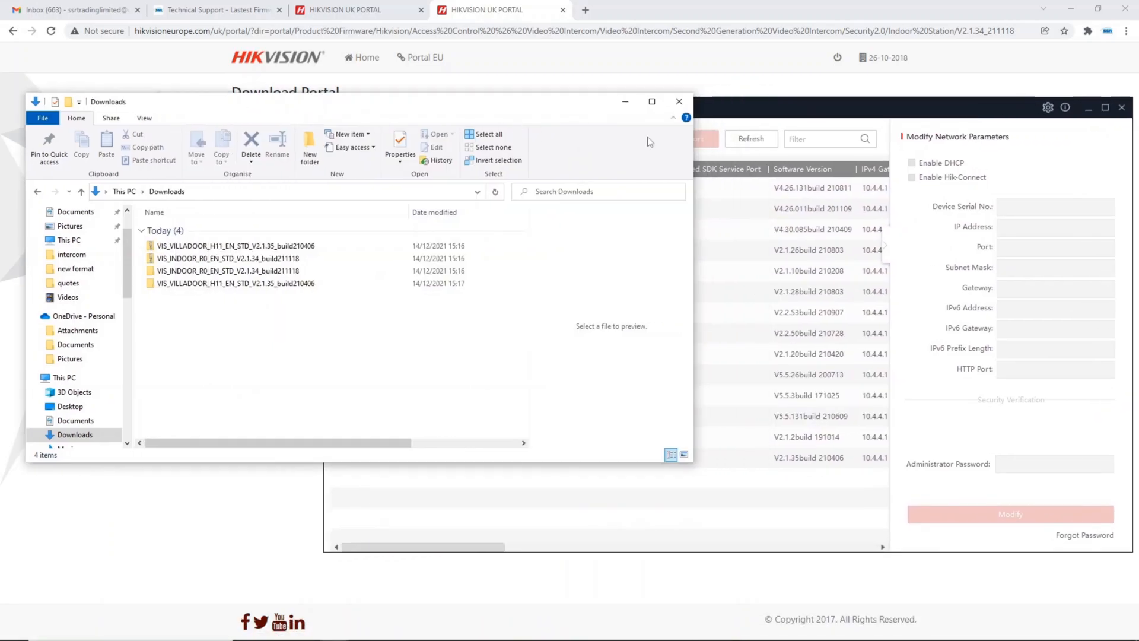
left_click(755, 119)
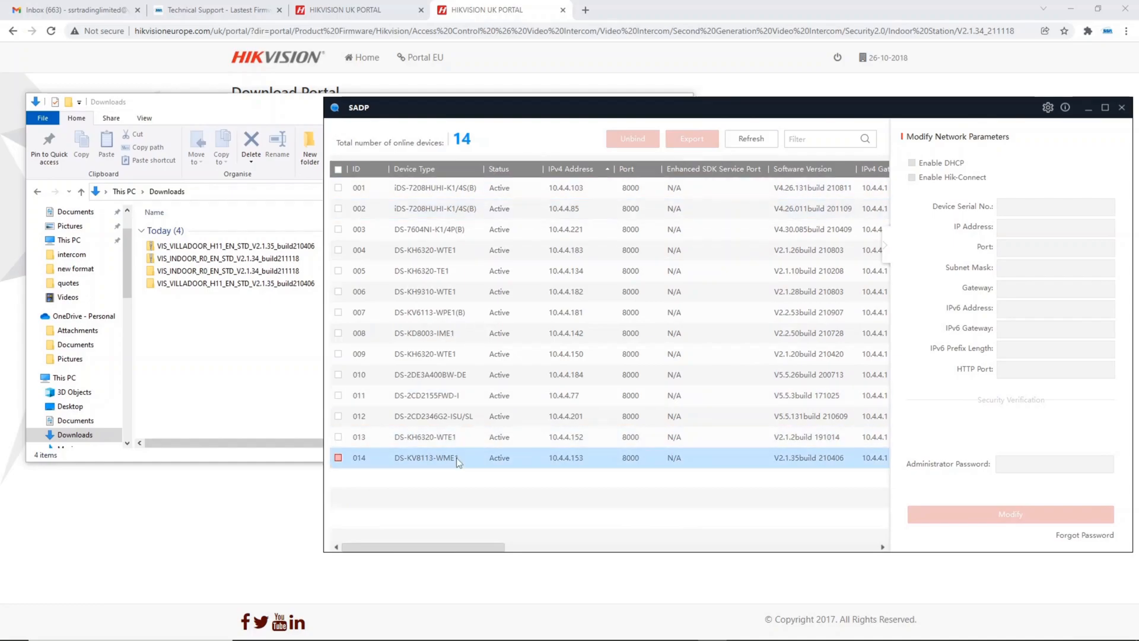
left_click(342, 457)
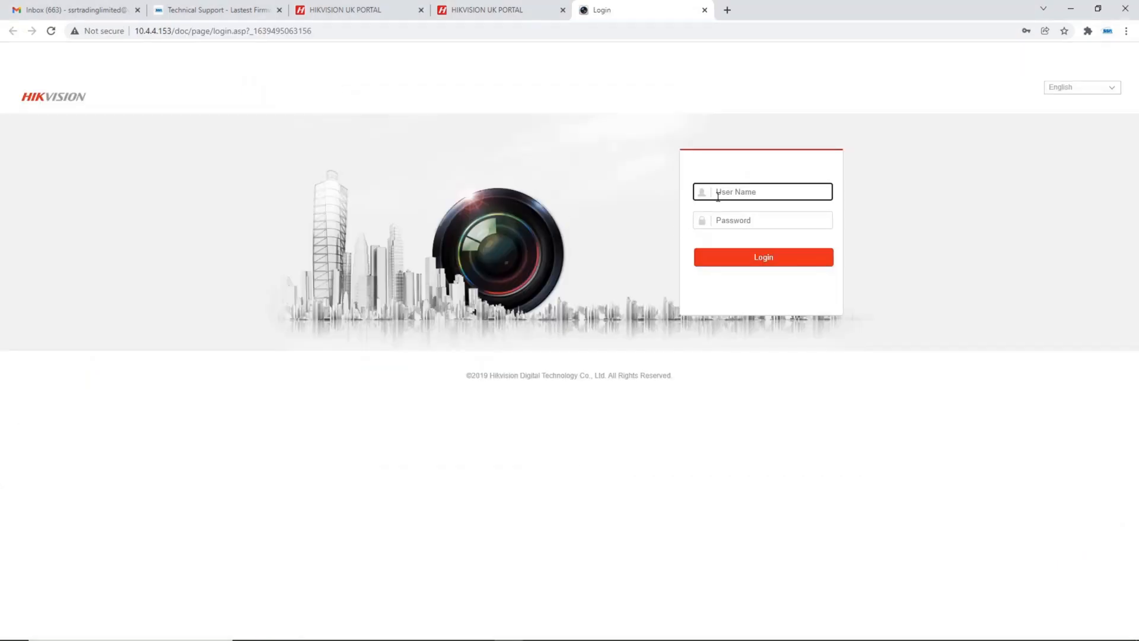
Log in to the door station's web interface as admin with the device password
type("admin")
key("Tab")
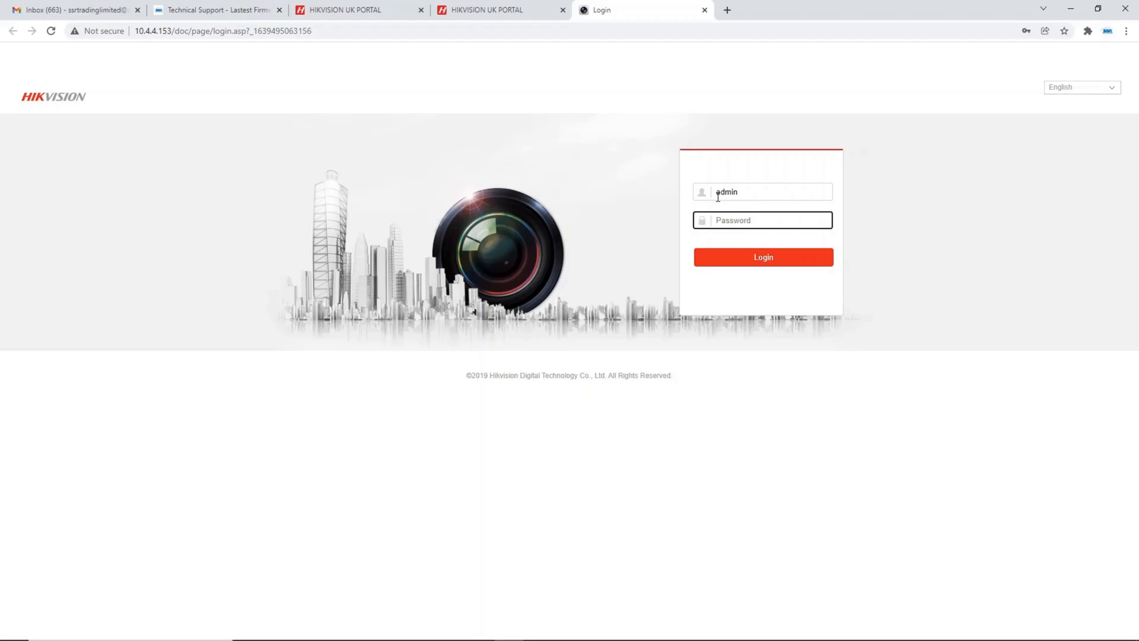
type("•••••••")
left_click(736, 260)
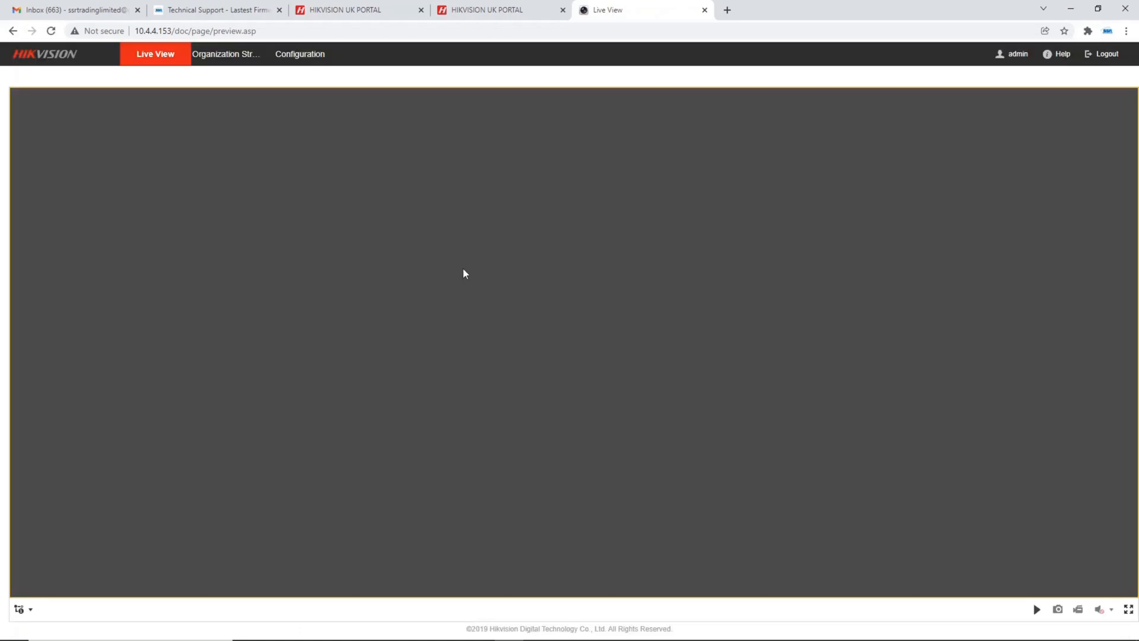
Upgrade the door station's main unit with digicap.dav from the VIS_VILLADOOR_H11_EN_STD_V2.1.35_build210406 folder in Downloads
left_click(295, 60)
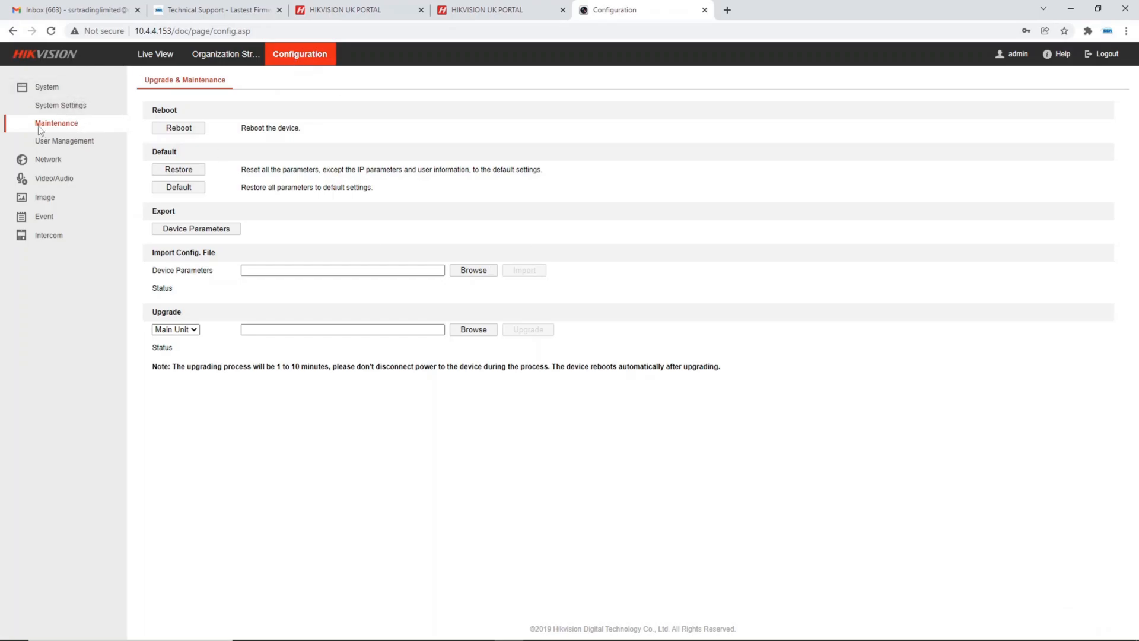
left_click(474, 330)
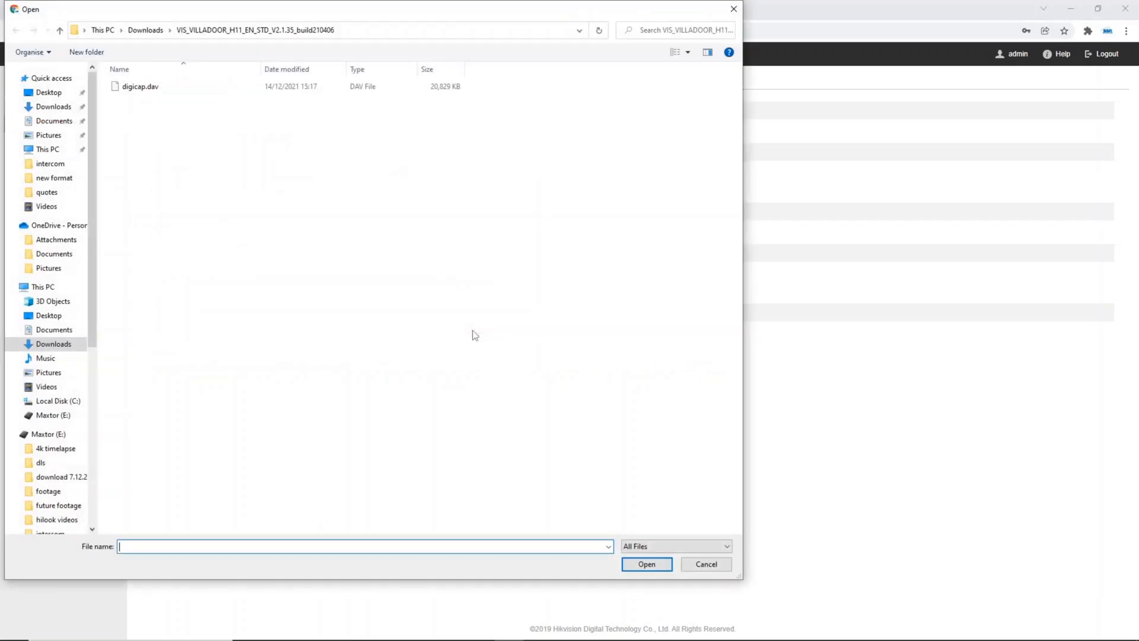
left_click(163, 32)
left_click(197, 130)
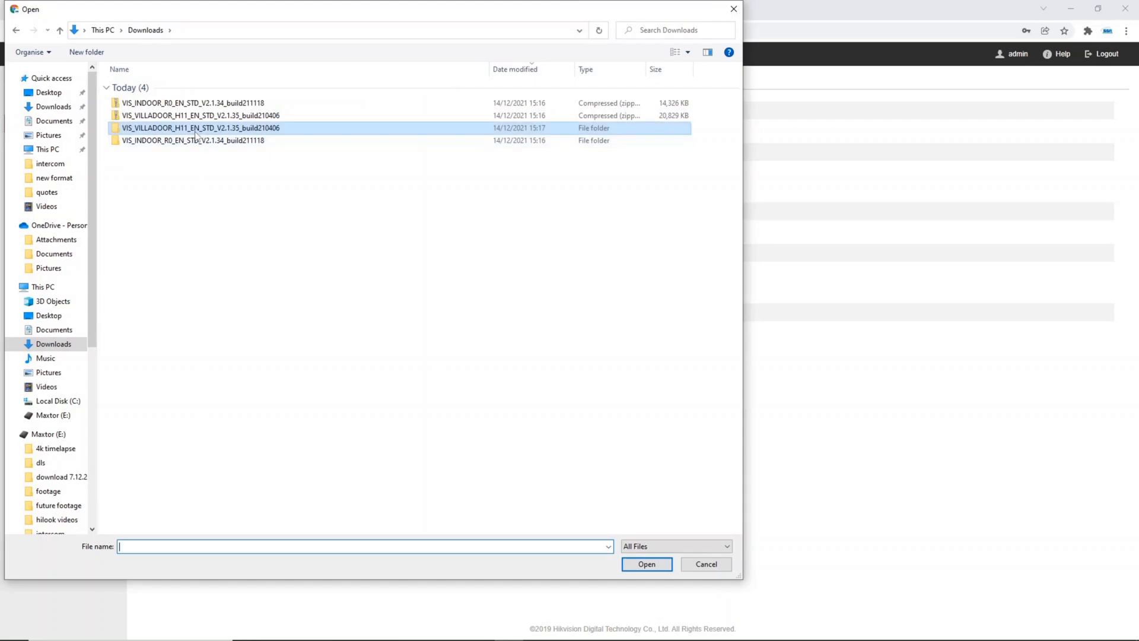
double_click(197, 130)
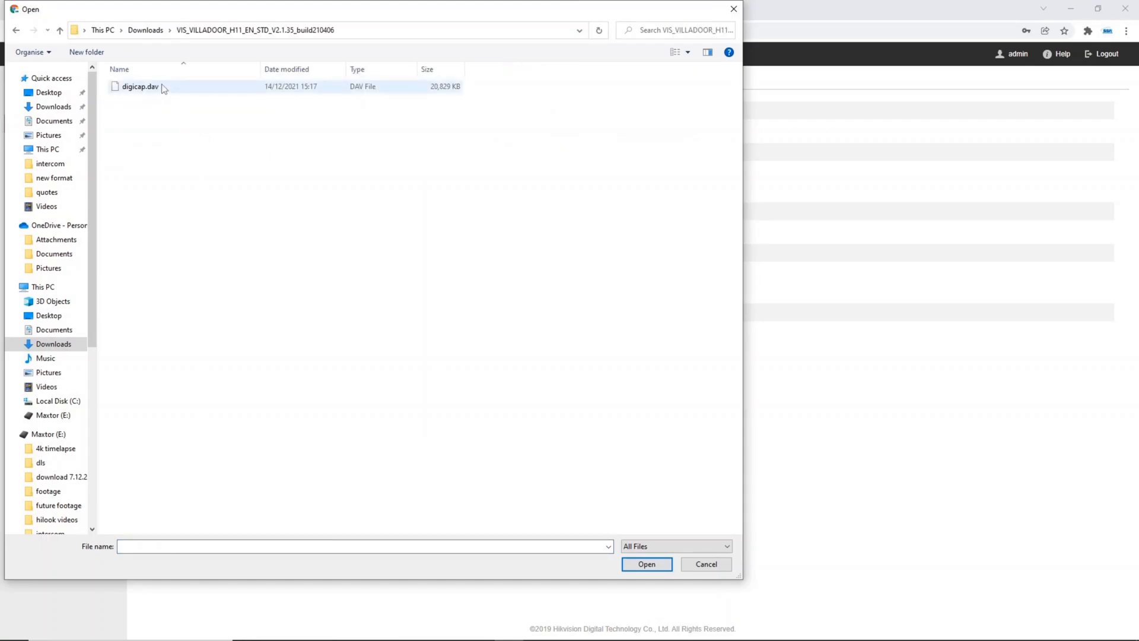
double_click(162, 86)
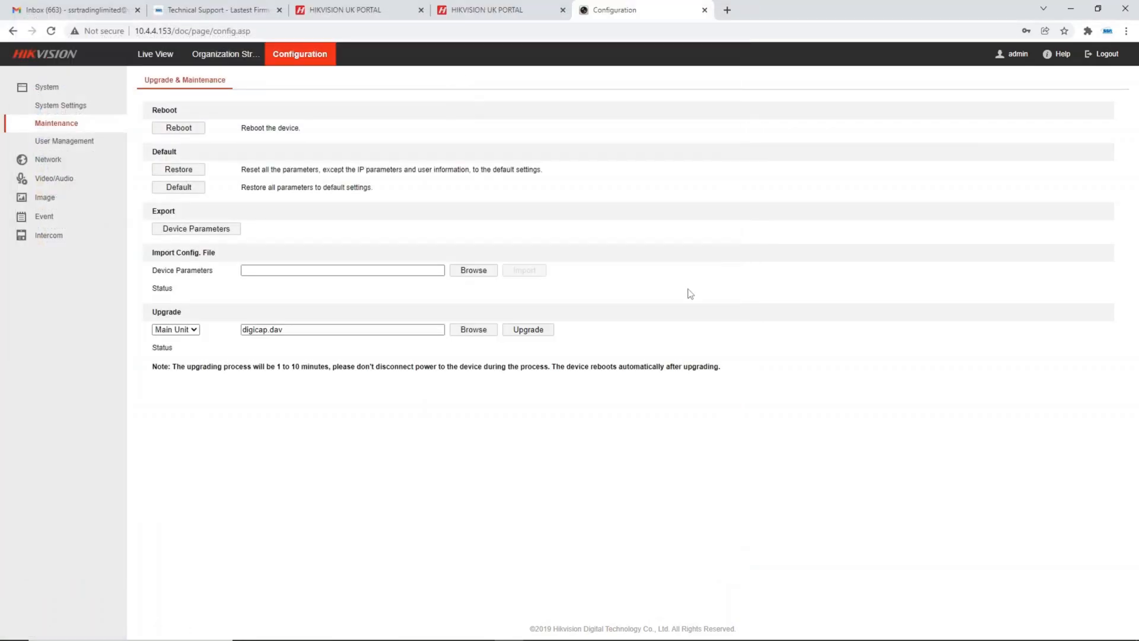
left_click(537, 330)
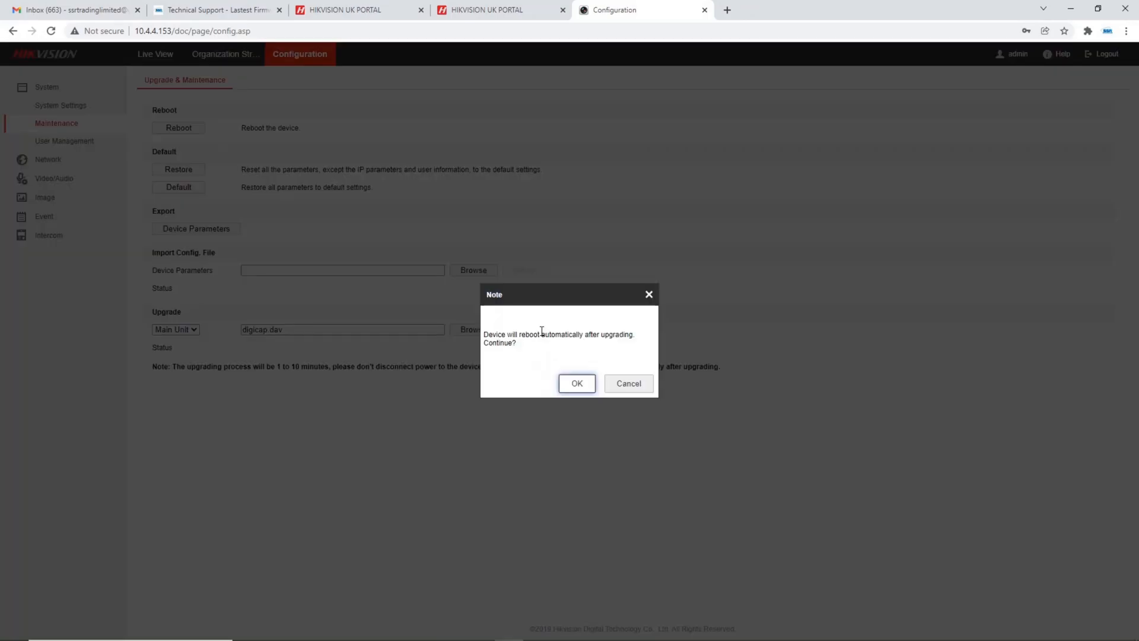
left_click(574, 385)
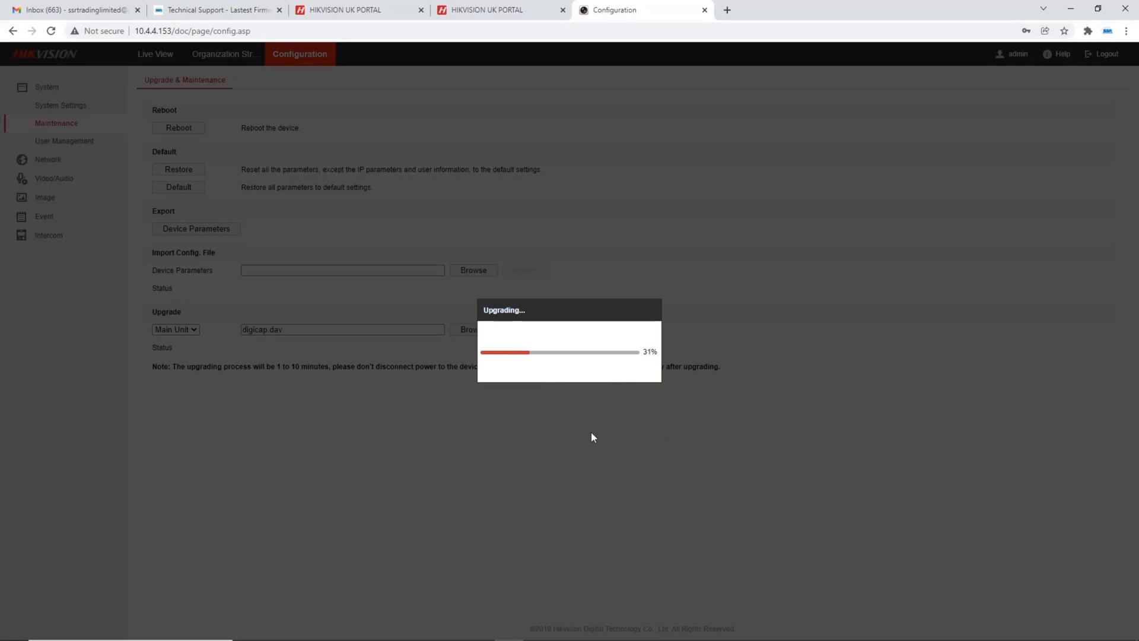
Find the iVMS-4200 3.5.0.9 Client on the computer and switch to it while the door station upgrades
mouse_move(630, 636)
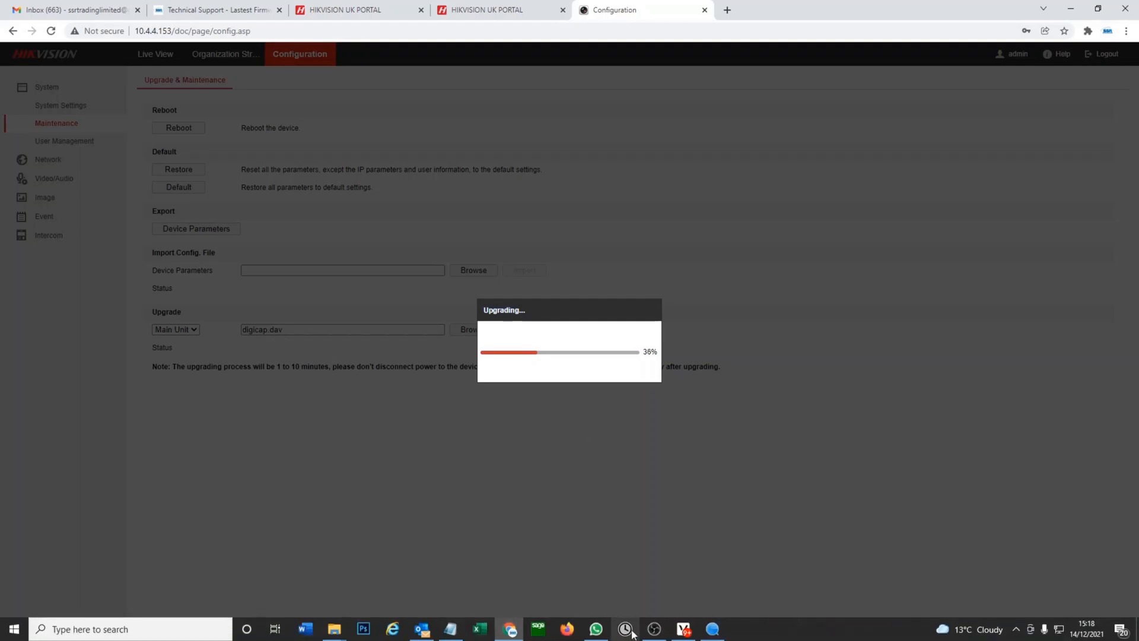
left_click(214, 637)
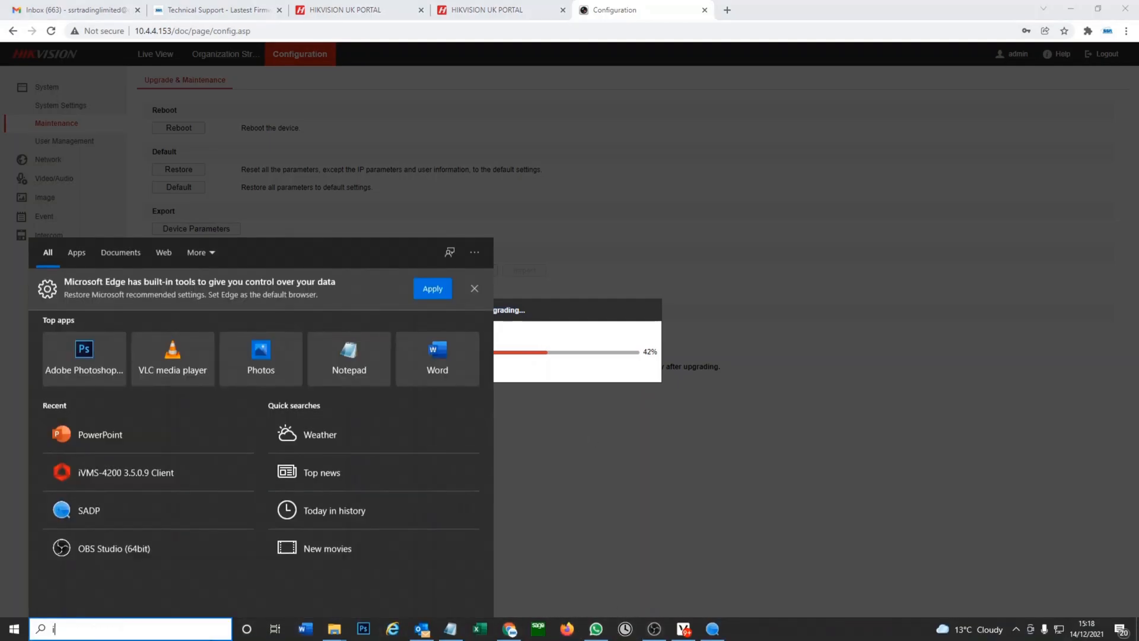
type("iv")
left_click(165, 314)
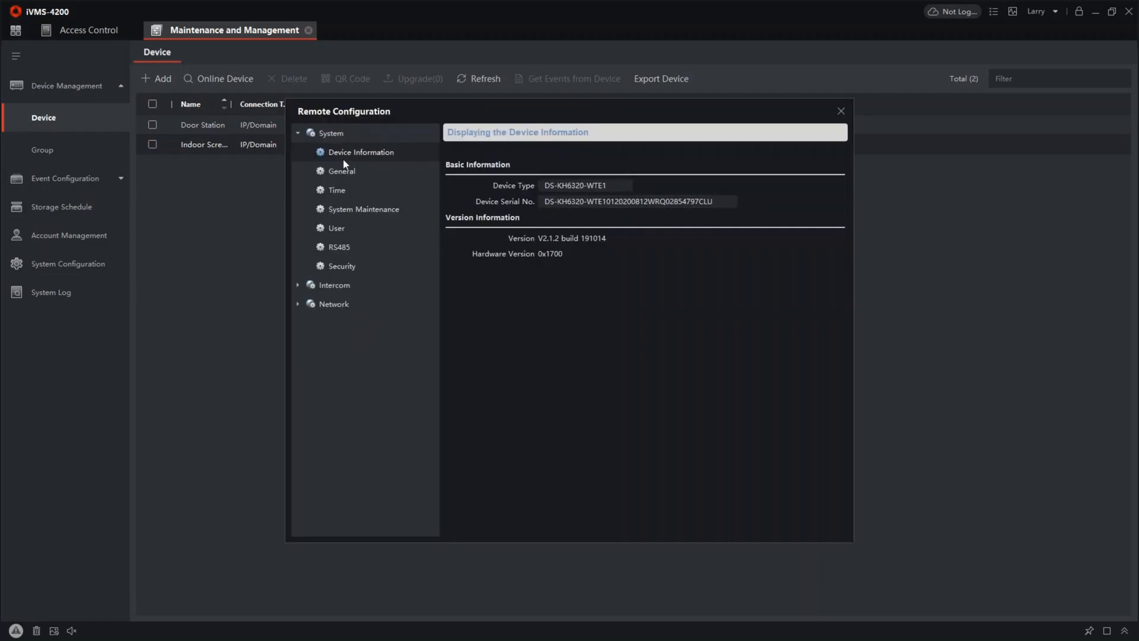
Upgrade the indoor screen from its system maintenance settings with digicap.dav from the VIS_INDOOR_R0_EN_STD_V2.1.34_build211118 folder in Downloads
left_click(357, 206)
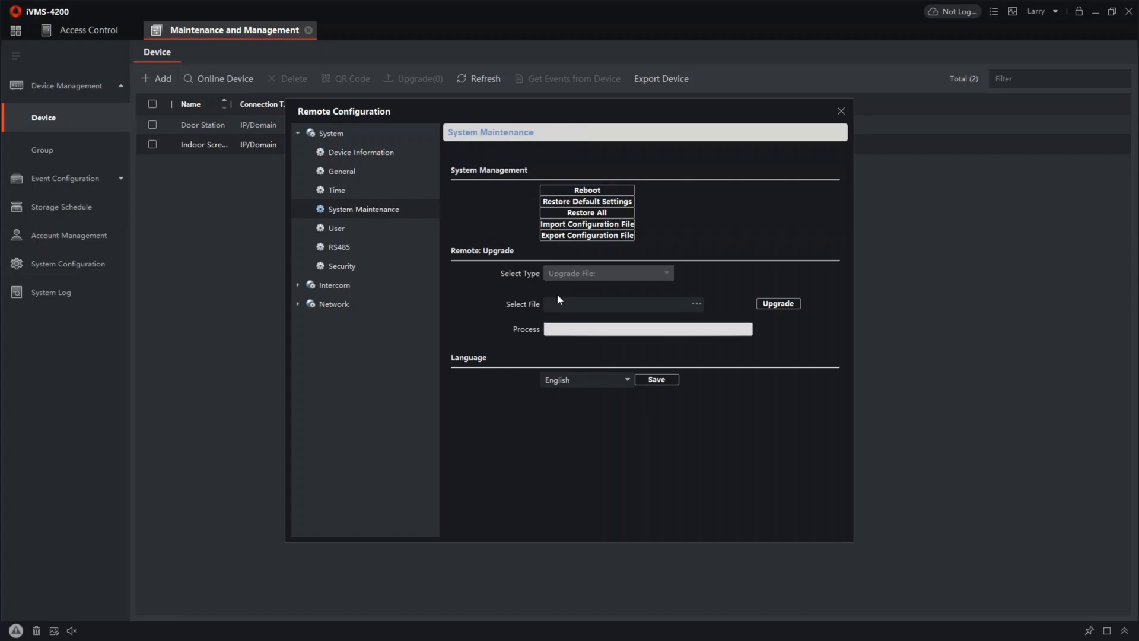
left_click(696, 305)
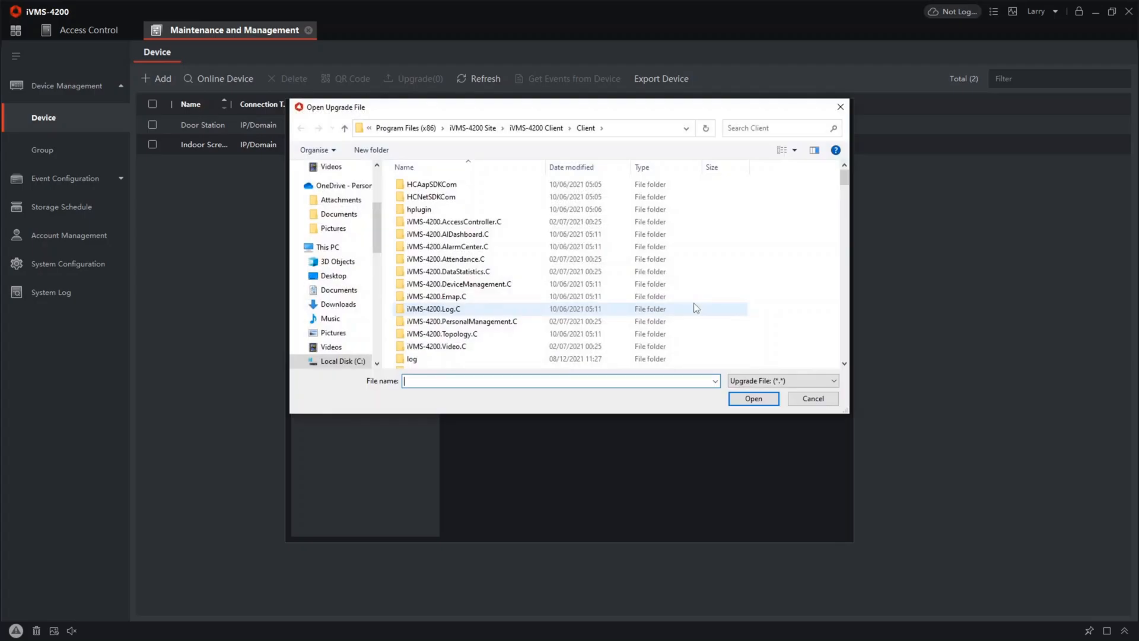
scroll(341, 214, "up", 2)
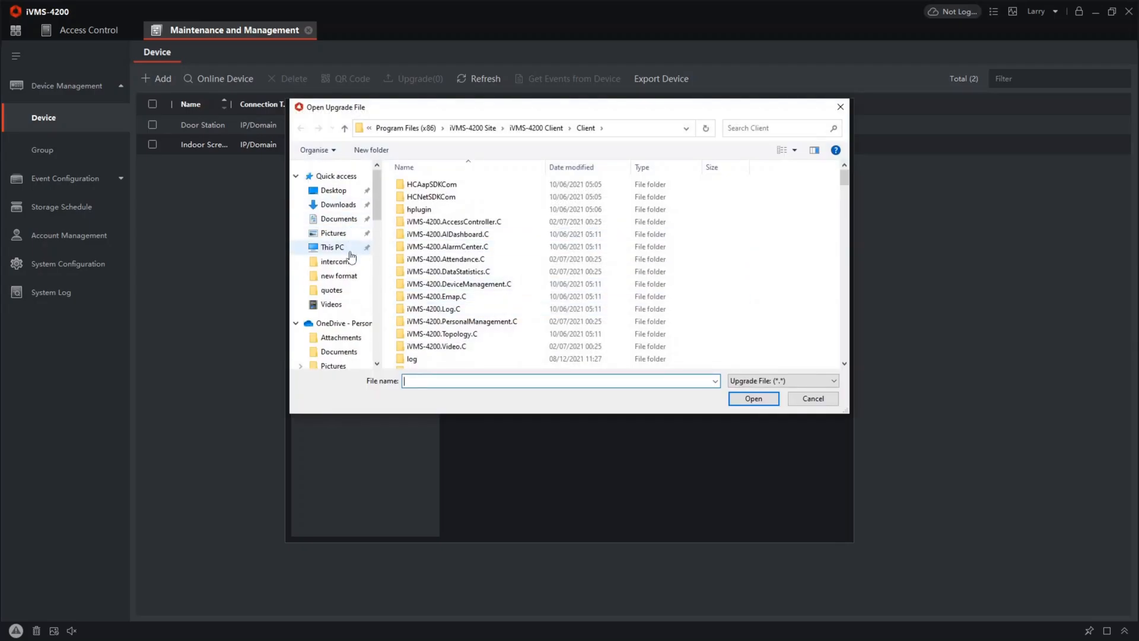
left_click(339, 204)
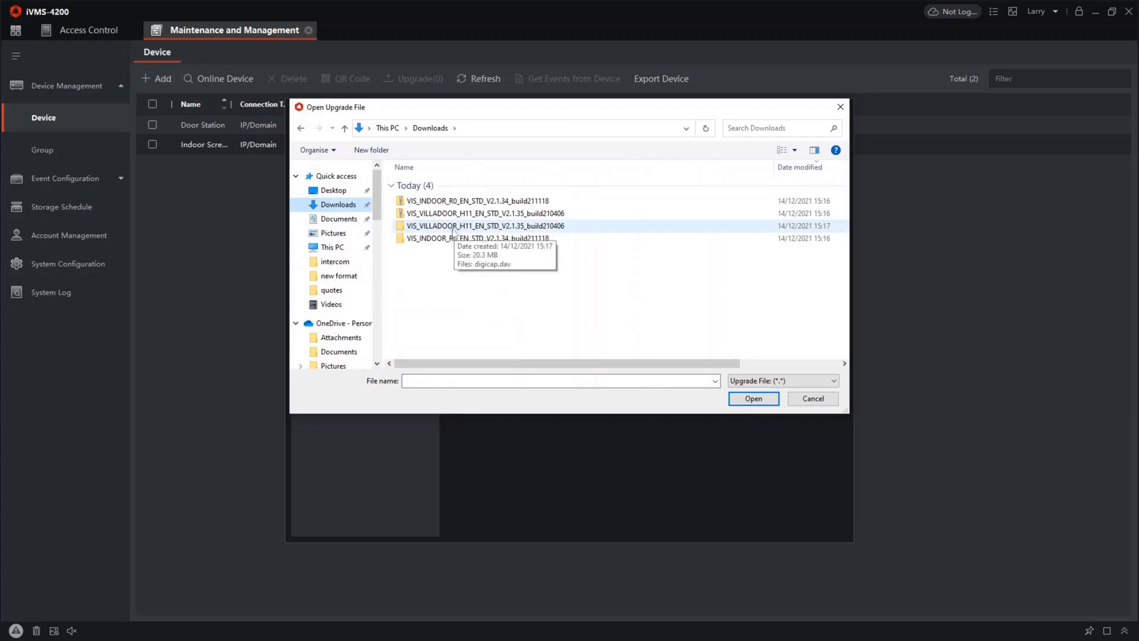
double_click(432, 240)
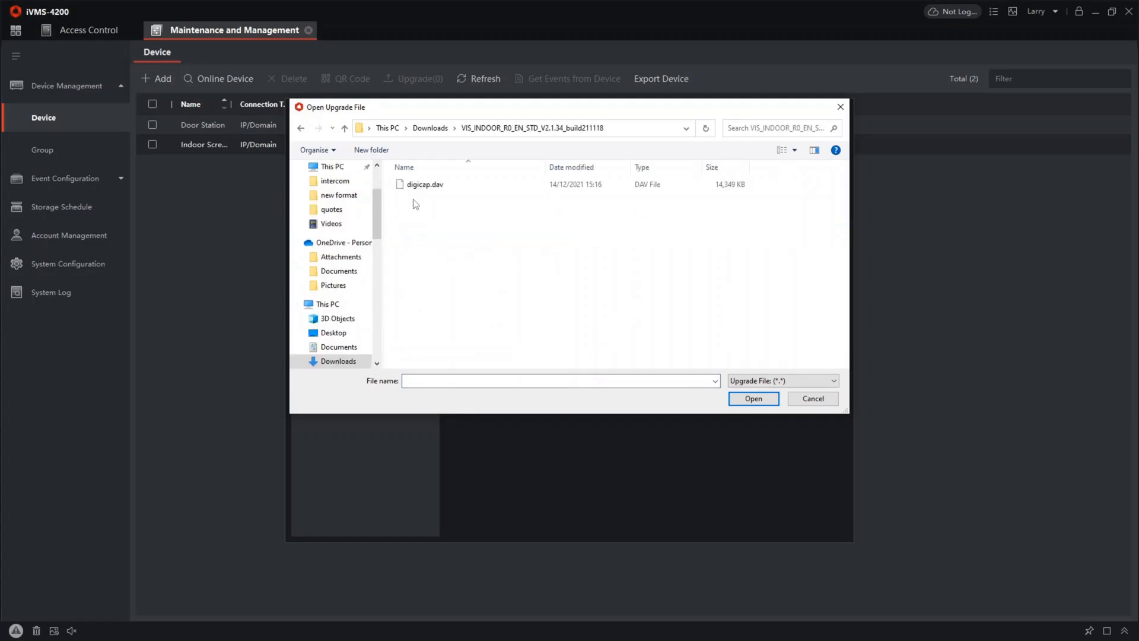
left_click(418, 186)
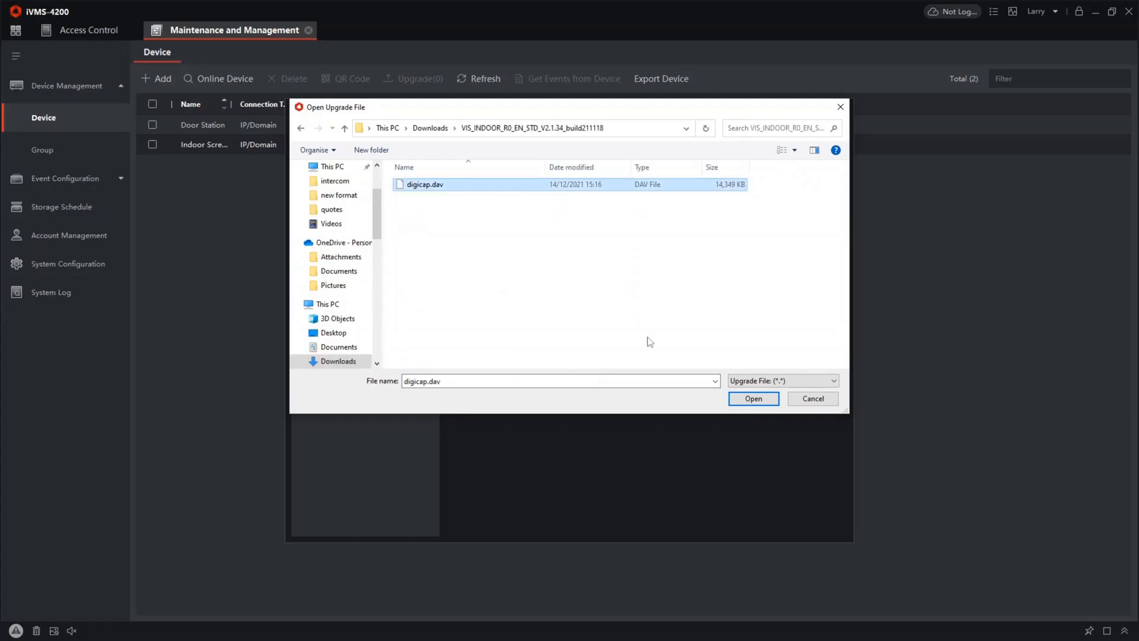
left_click(754, 399)
left_click(778, 303)
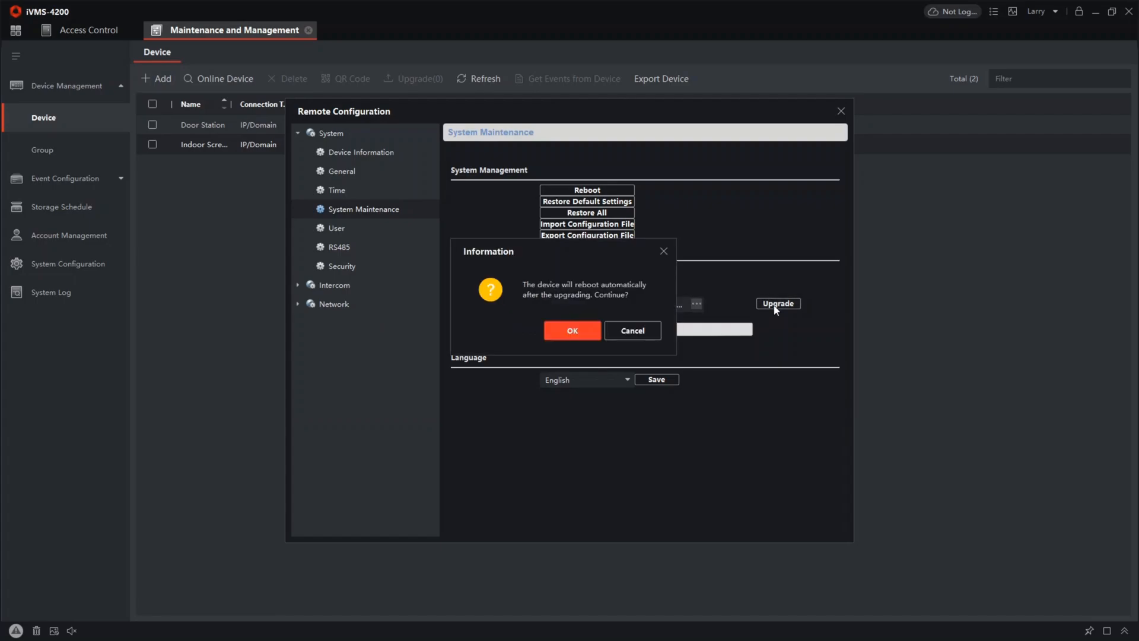
left_click(582, 328)
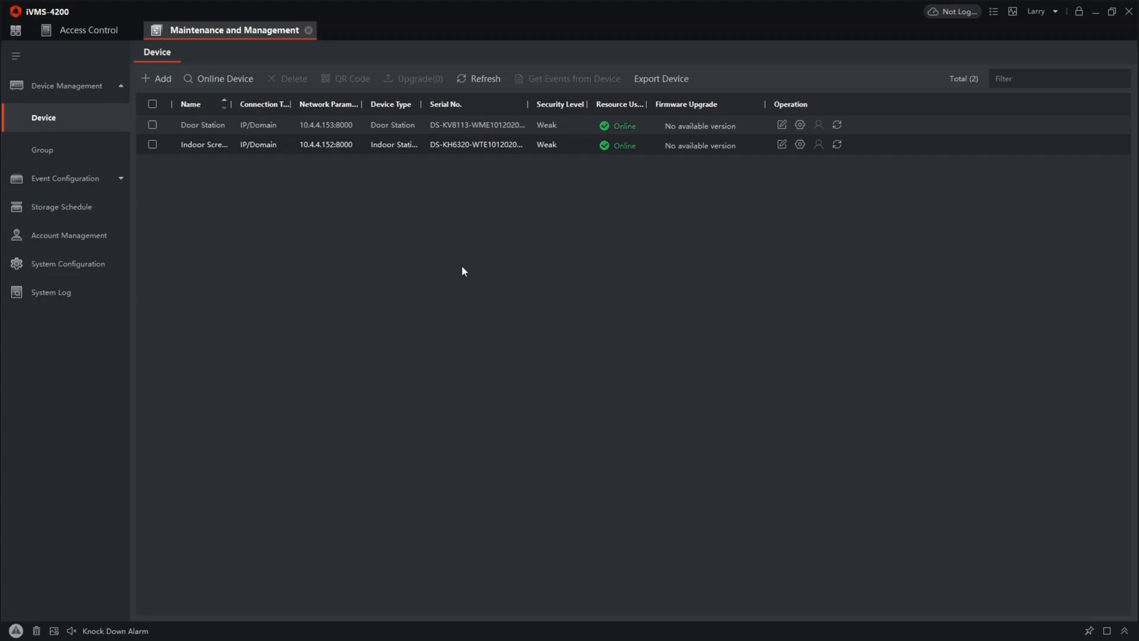
Set the door station's time zone to (GMT+00:00) Dublin, Edinburgh, London, switch time synchronization to NTP, and save
left_click(798, 125)
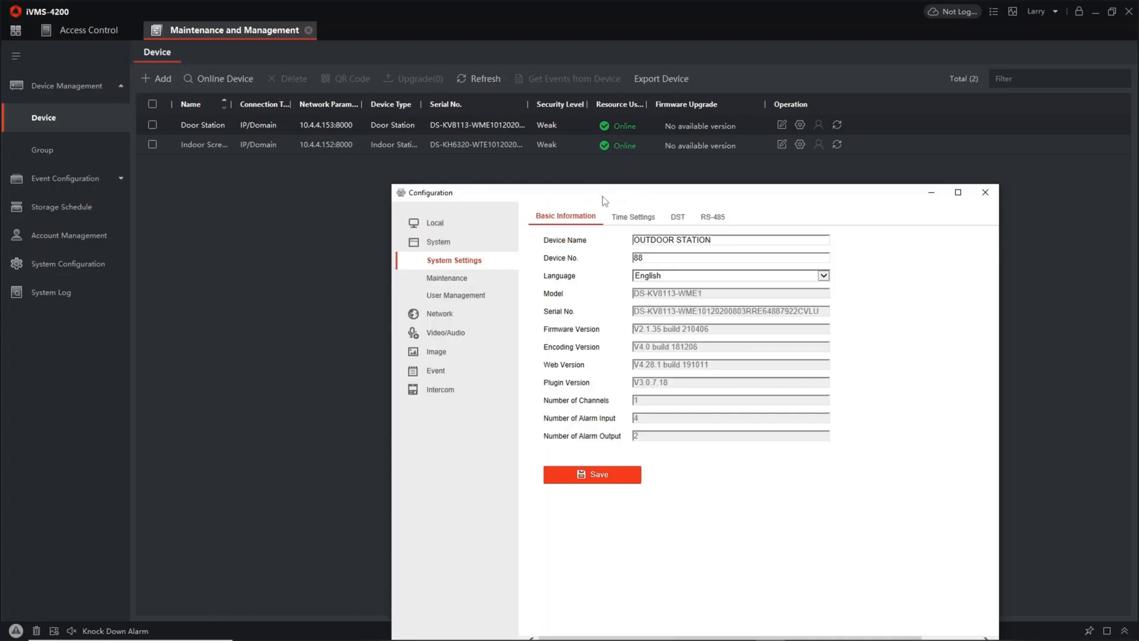
left_click_drag(605, 201, 449, 130)
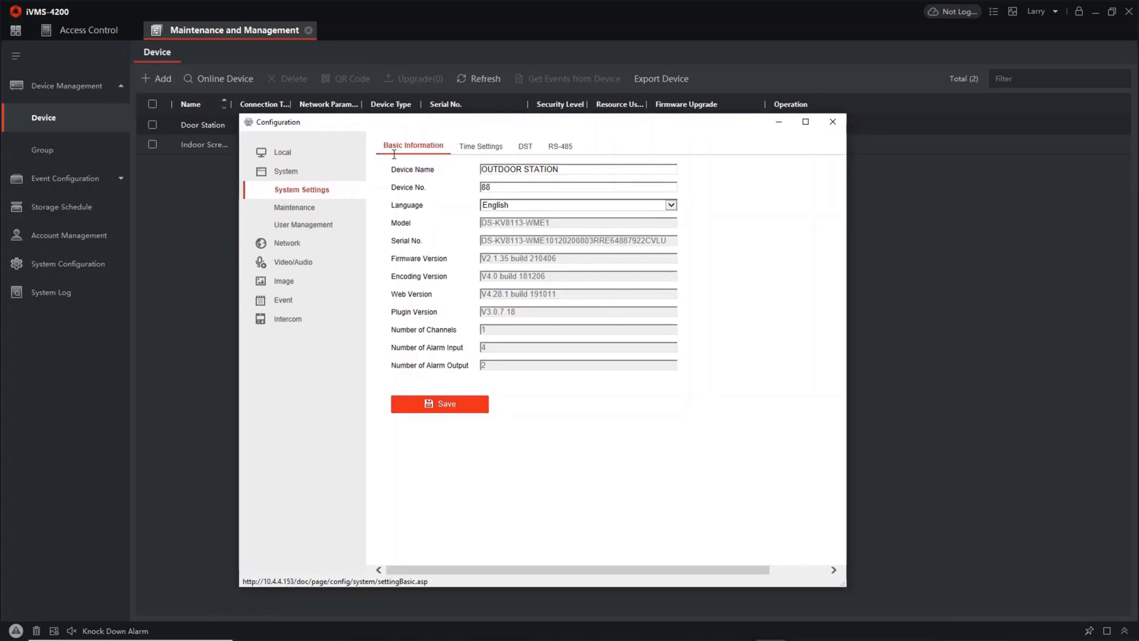
left_click(492, 144)
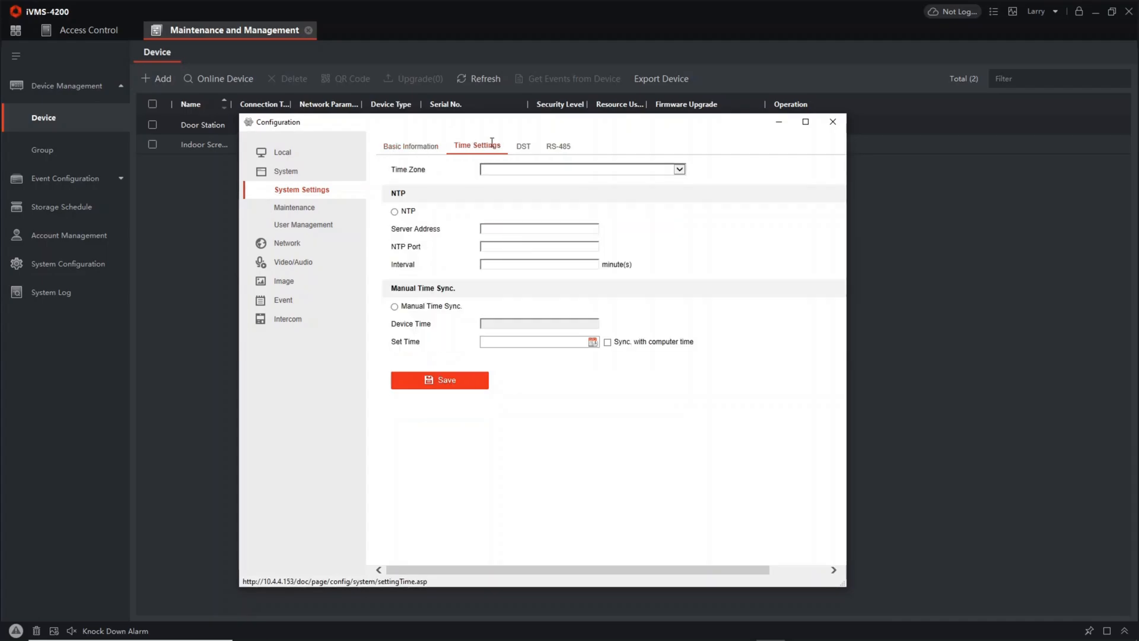
left_click(552, 172)
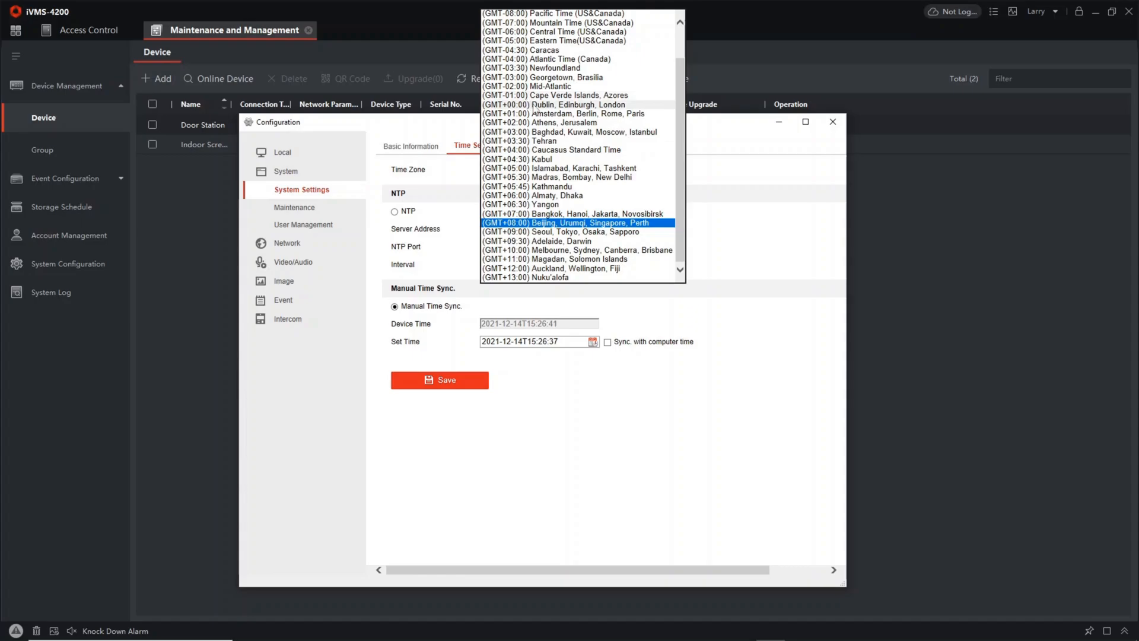
left_click(528, 104)
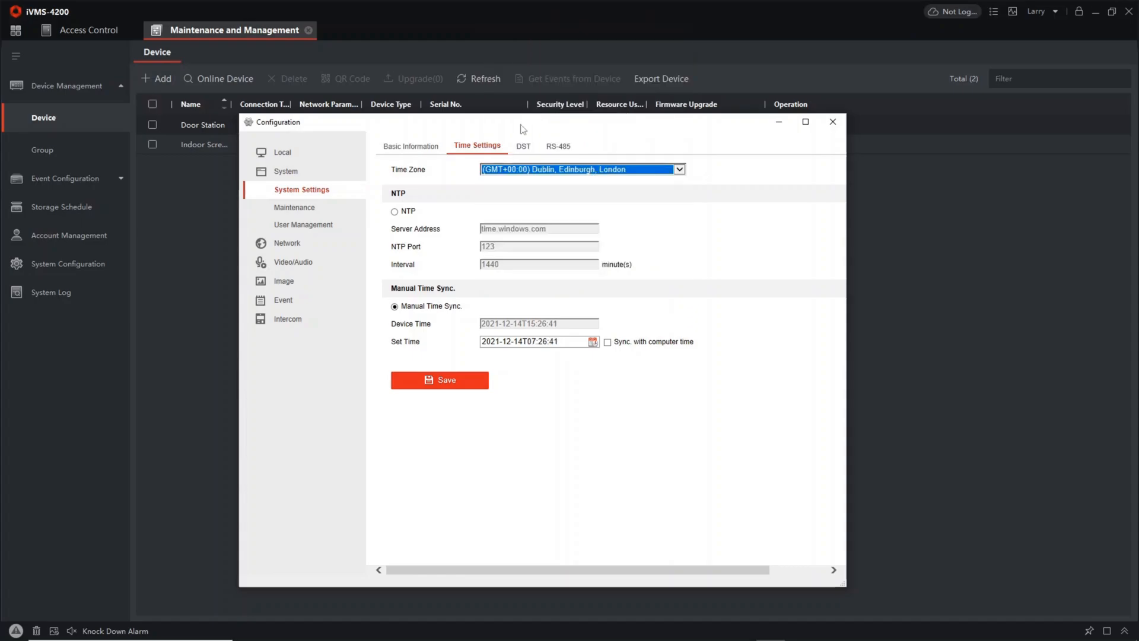
left_click(395, 213)
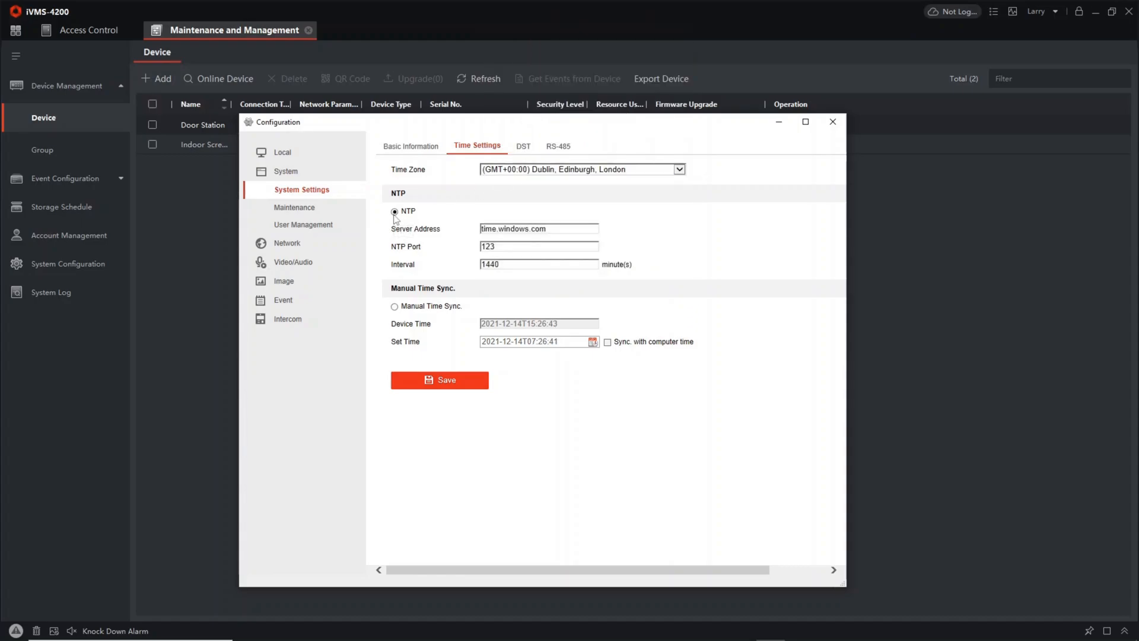
left_click(467, 393)
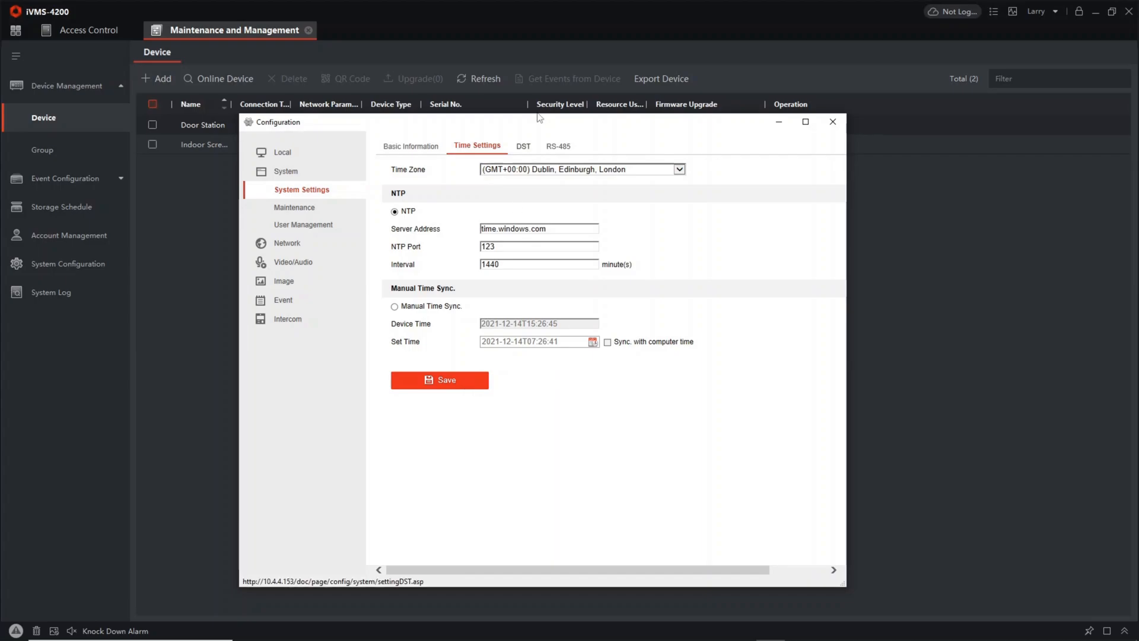
Enable DST on the door station with the start time set to the last Sunday of March at 01
left_click(525, 147)
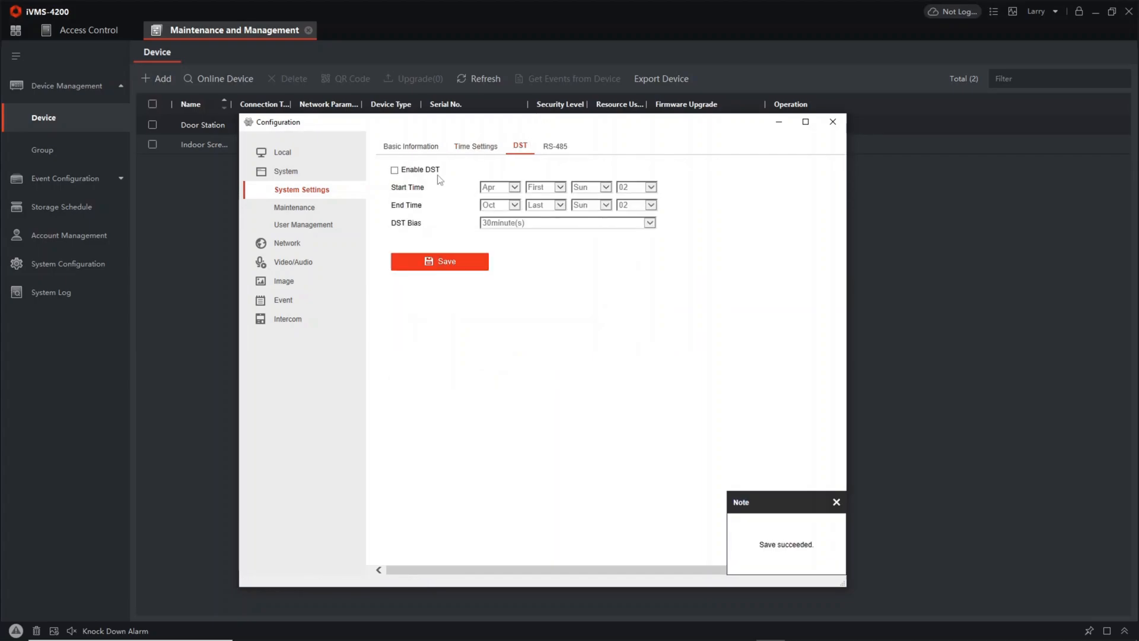
left_click(394, 170)
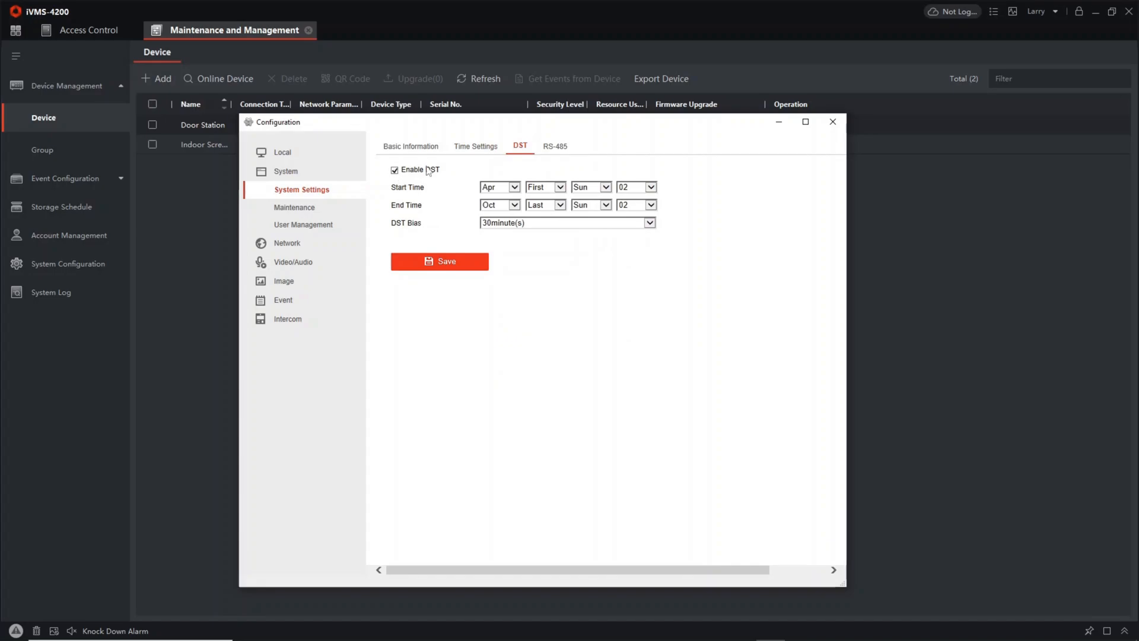
left_click(514, 188)
left_click(502, 179)
left_click(560, 186)
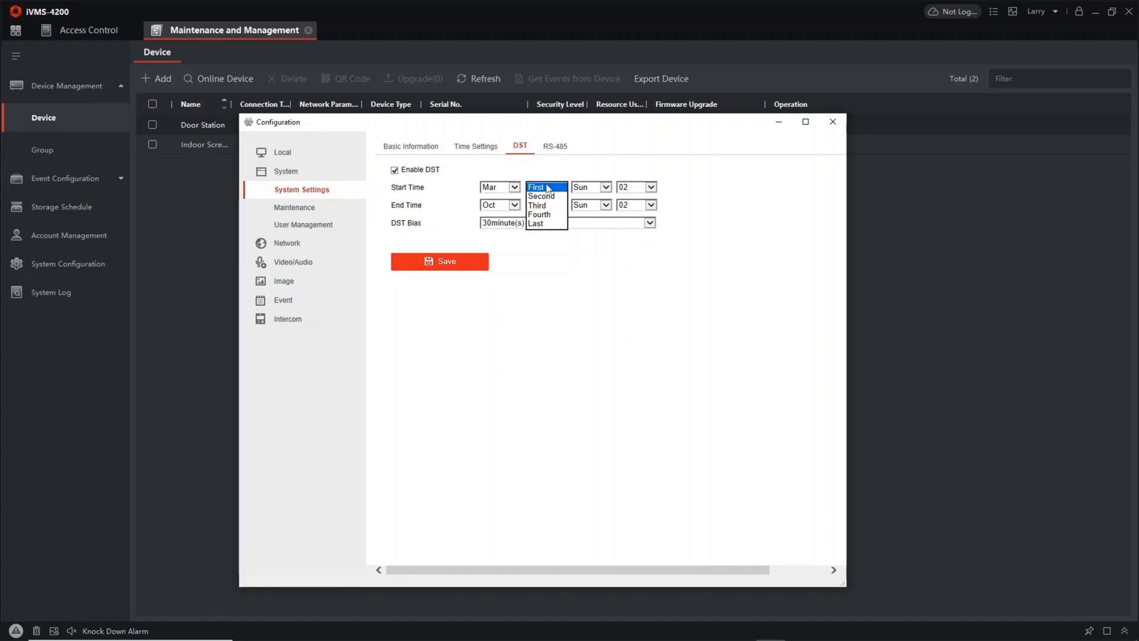
left_click(543, 228)
left_click(620, 188)
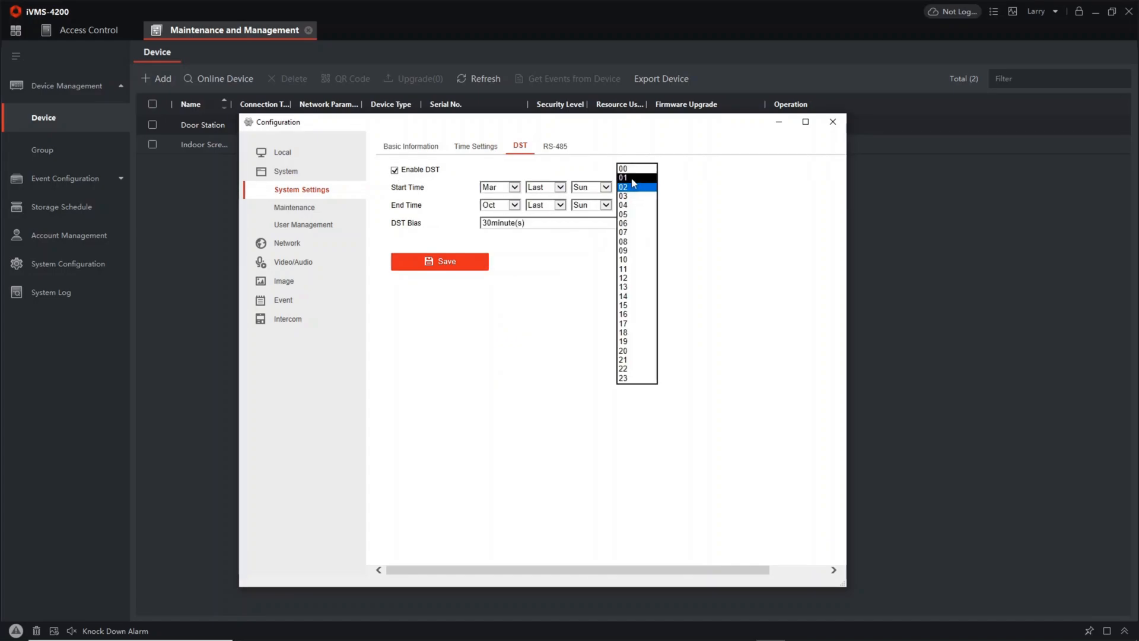
left_click(627, 176)
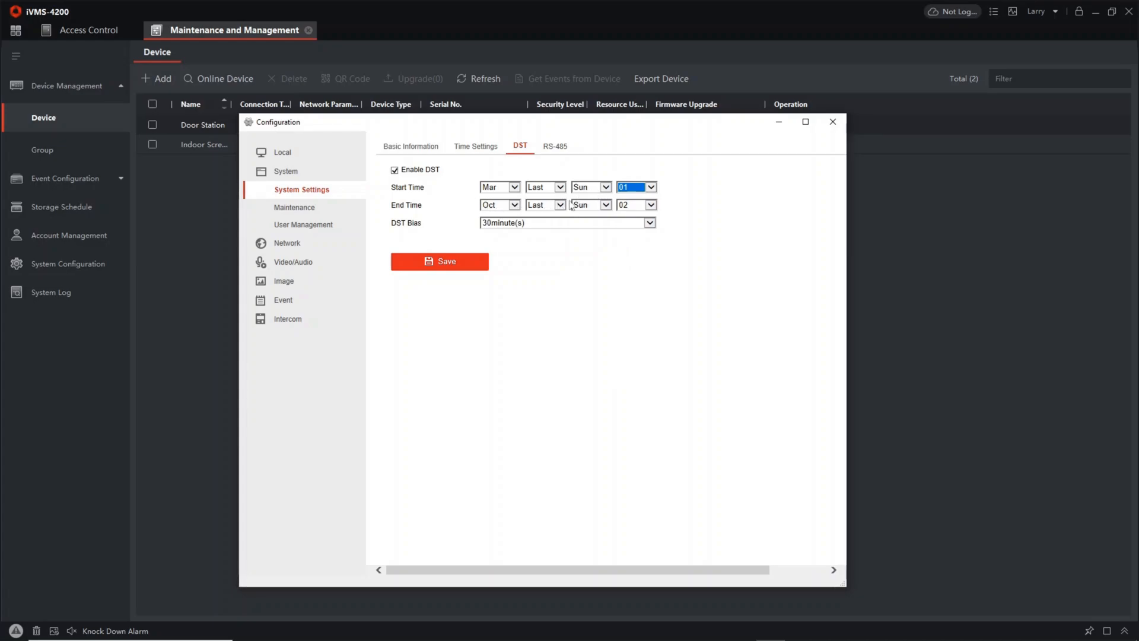
Set the door station's DST bias to 60 minutes, recheck its time settings, and close the configuration window
left_click(510, 222)
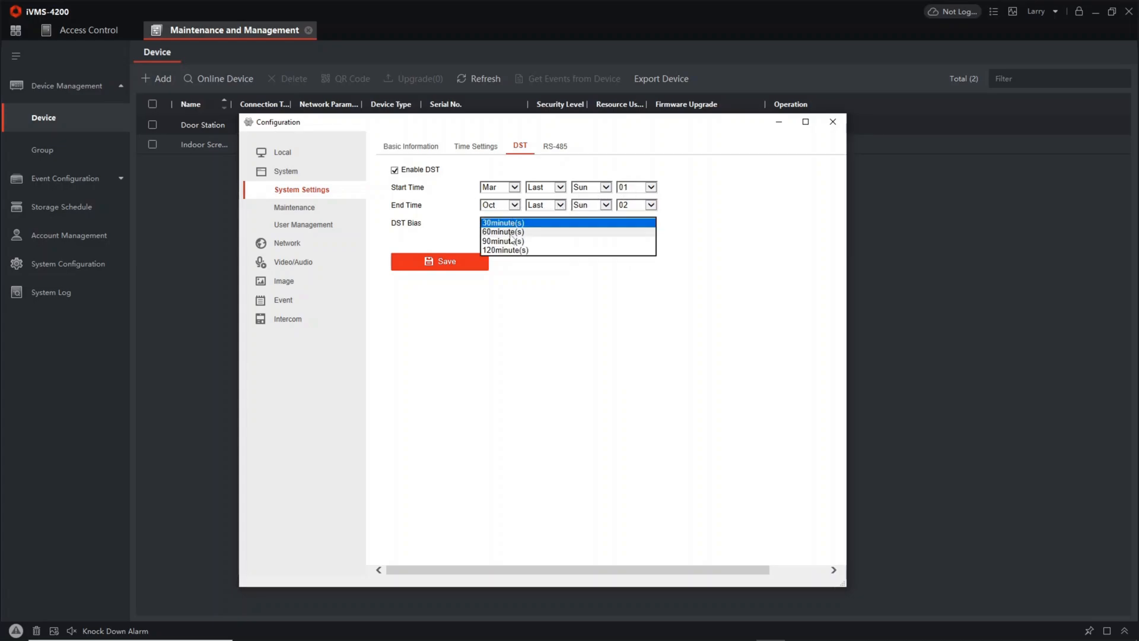
left_click(511, 237)
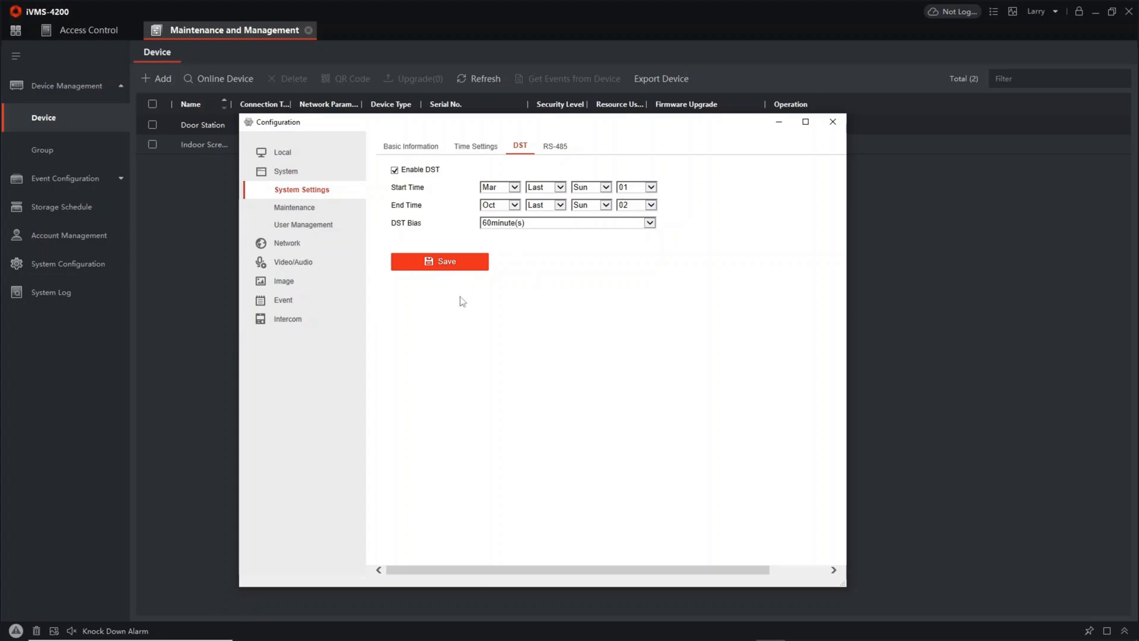
left_click(468, 149)
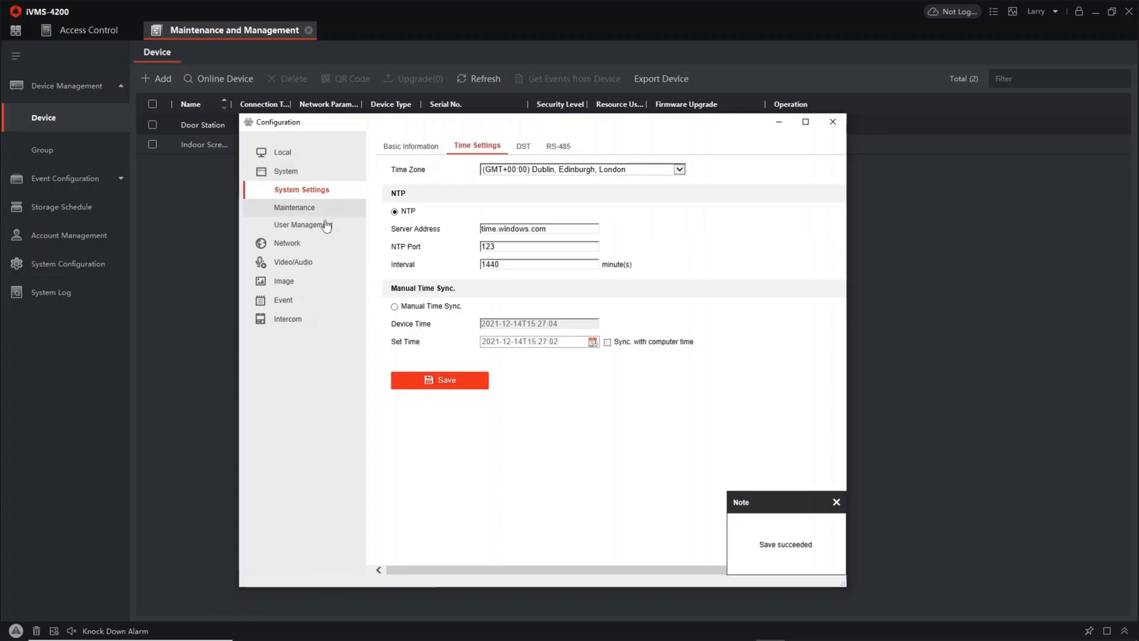
left_click(833, 122)
Set the indoor screen's time zone to (GMT) Greenwich Mean Time: Dublin, Edinburgh and enable NTP
left_click(800, 145)
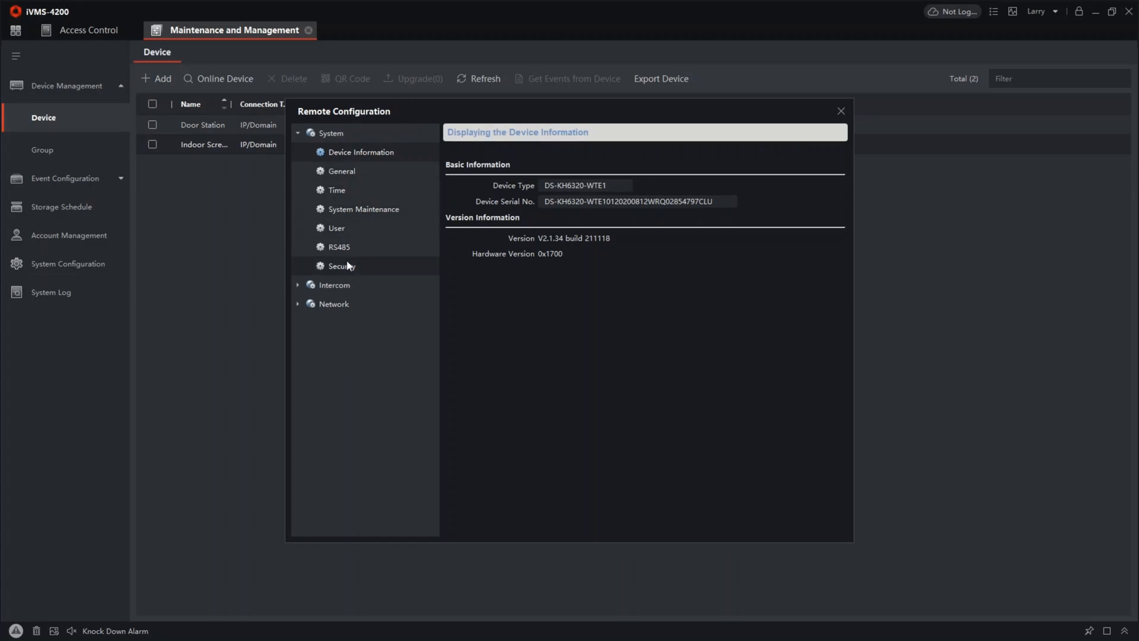
left_click(357, 189)
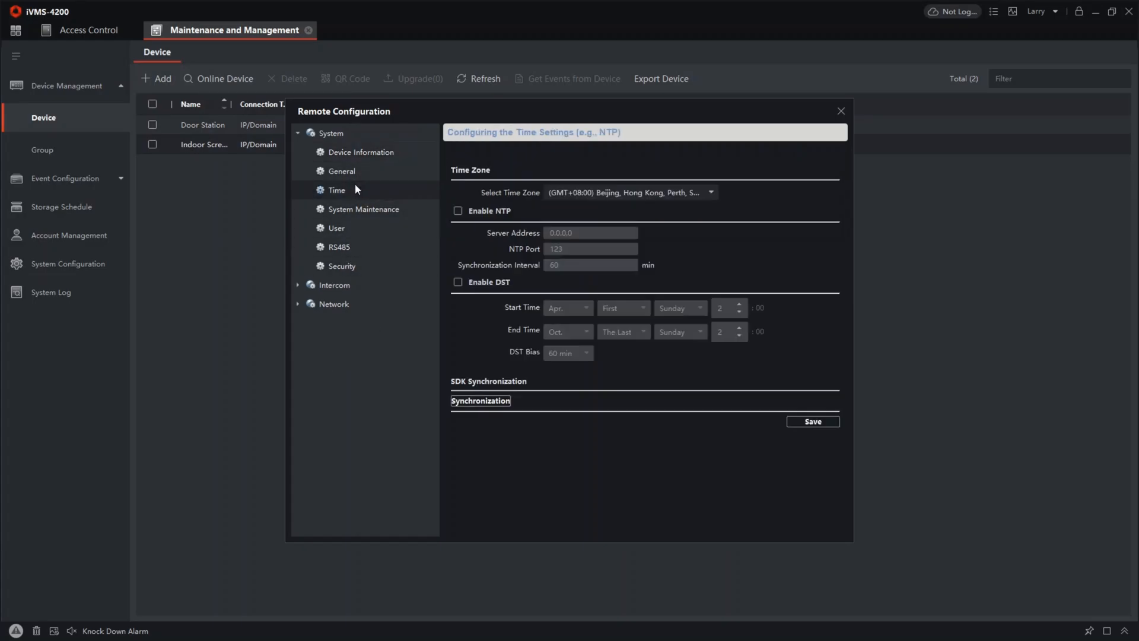
left_click(597, 192)
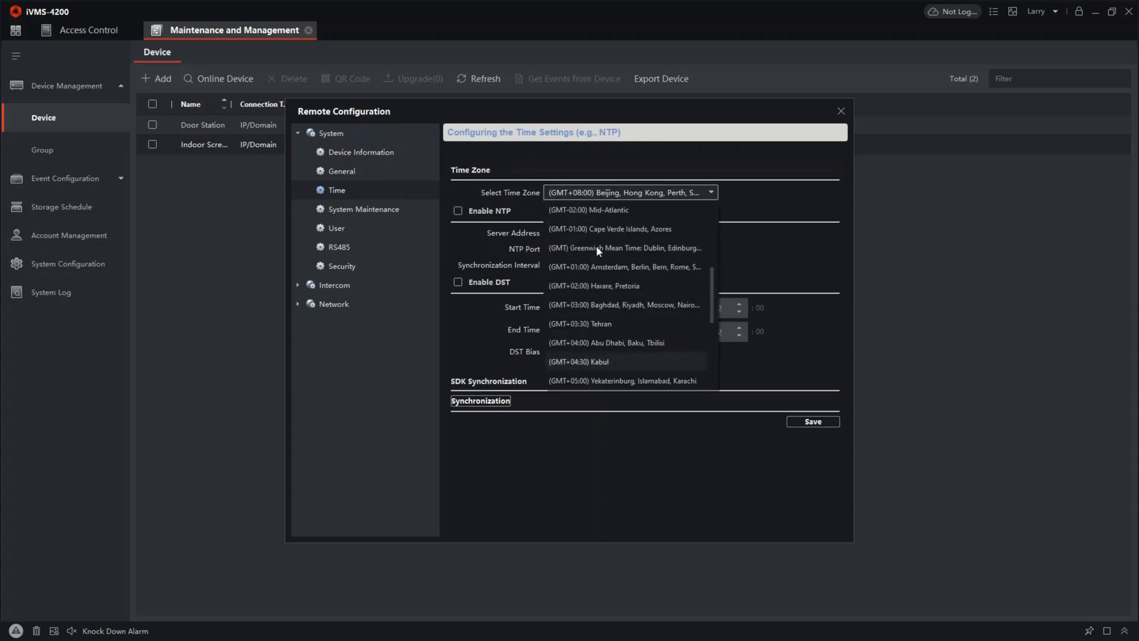
left_click(598, 248)
left_click(459, 211)
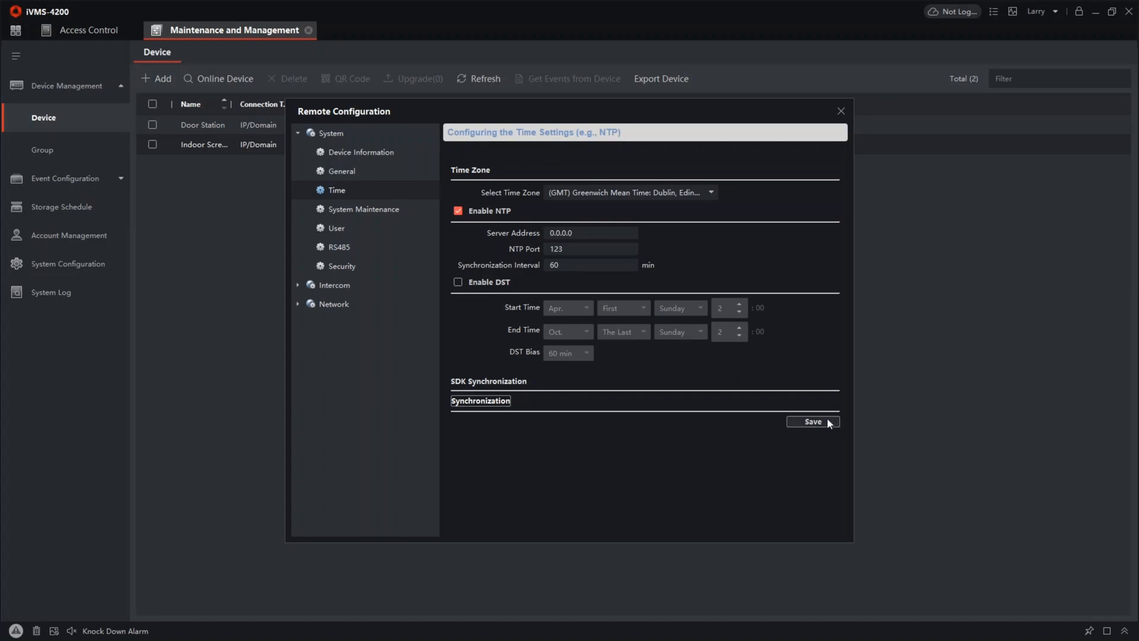
Enable DST on the indoor screen with the start time set to the last Sunday of March at 1:00, and save
left_click(458, 281)
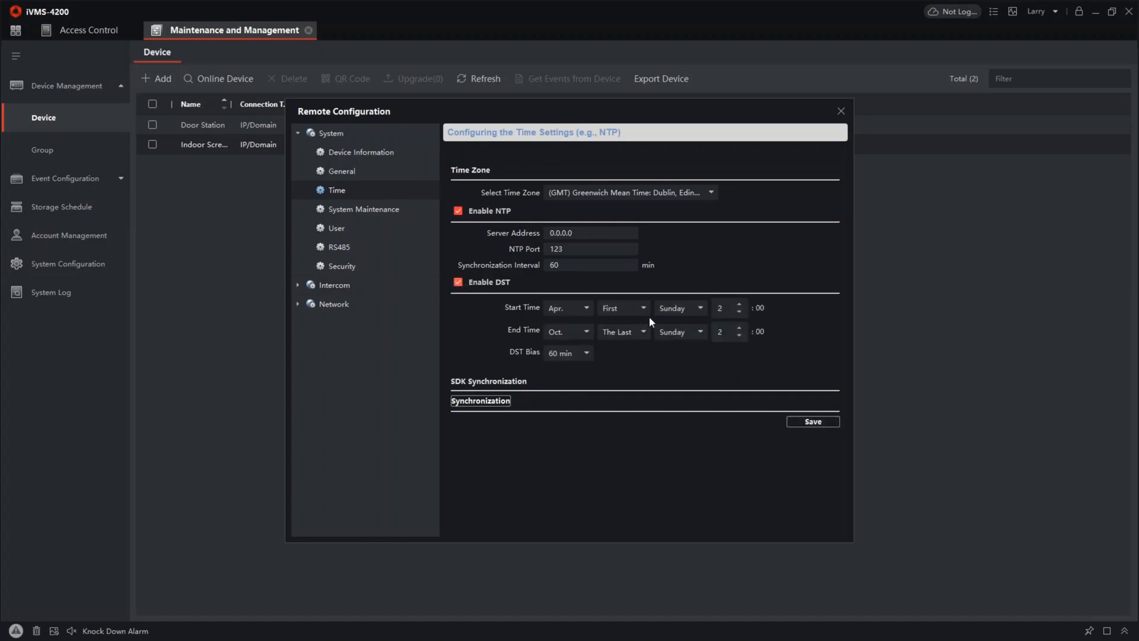
left_click(573, 314)
left_click(575, 362)
left_click(624, 304)
left_click(621, 401)
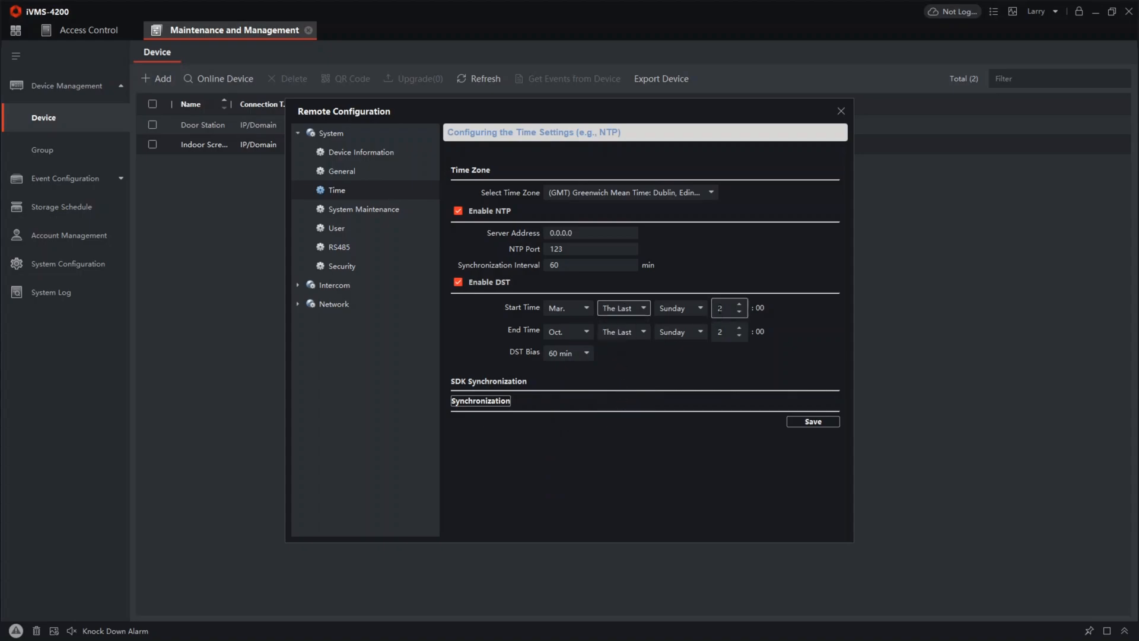
left_click(738, 312)
left_click(739, 313)
left_click(811, 423)
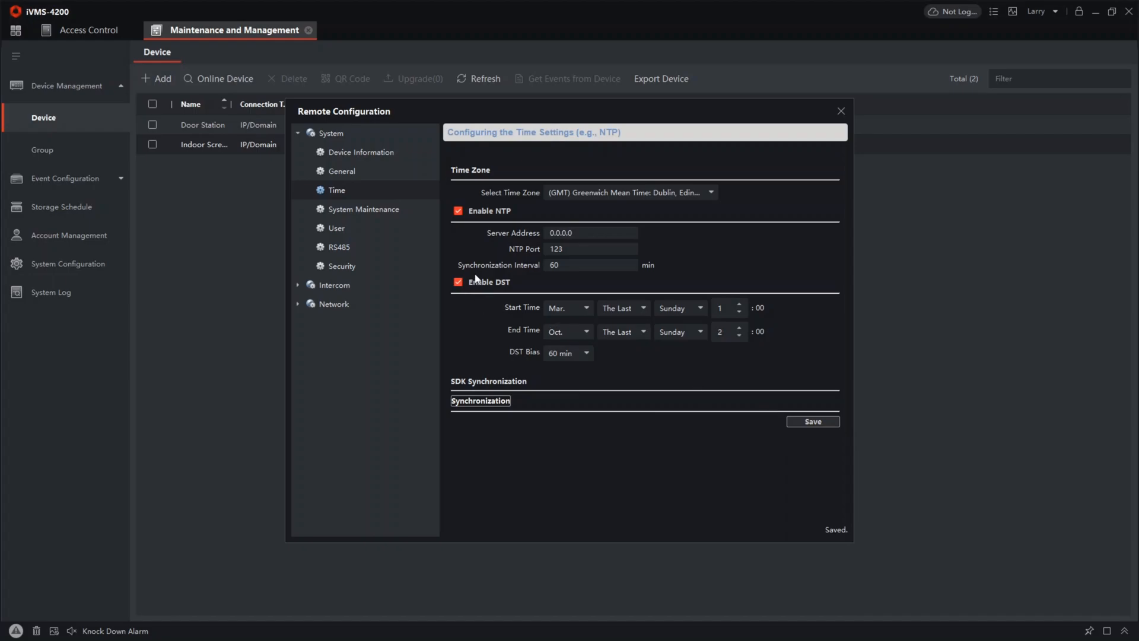
Review the indoor screen's local network and DNS settings, and try to enter the registration password in its group network settings
left_click_drag(471, 104, 620, 101)
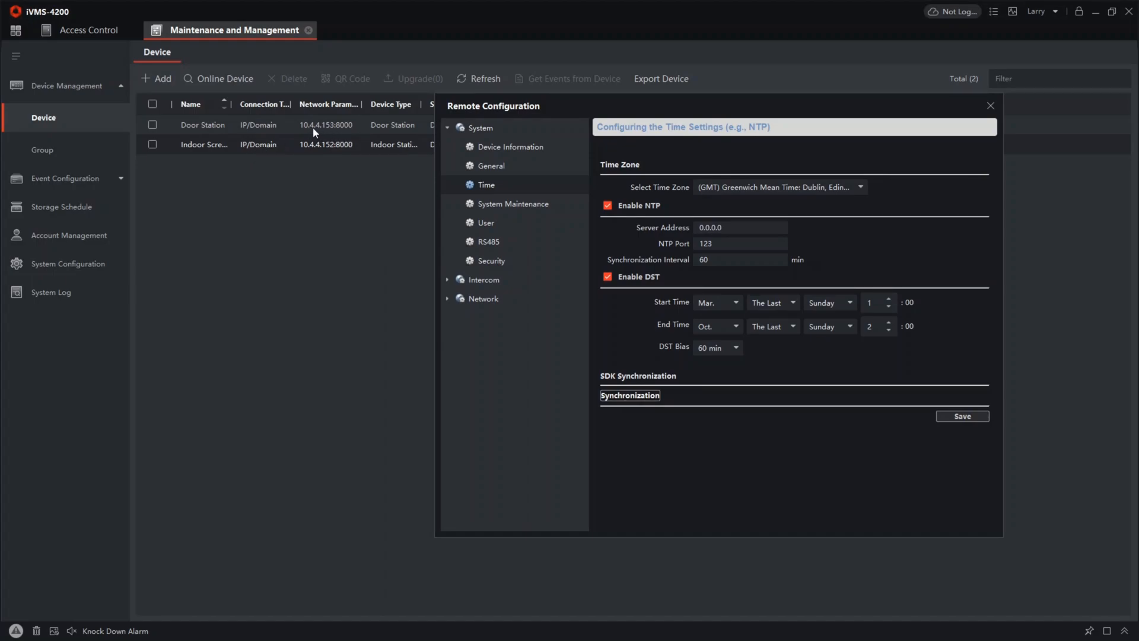
left_click(500, 301)
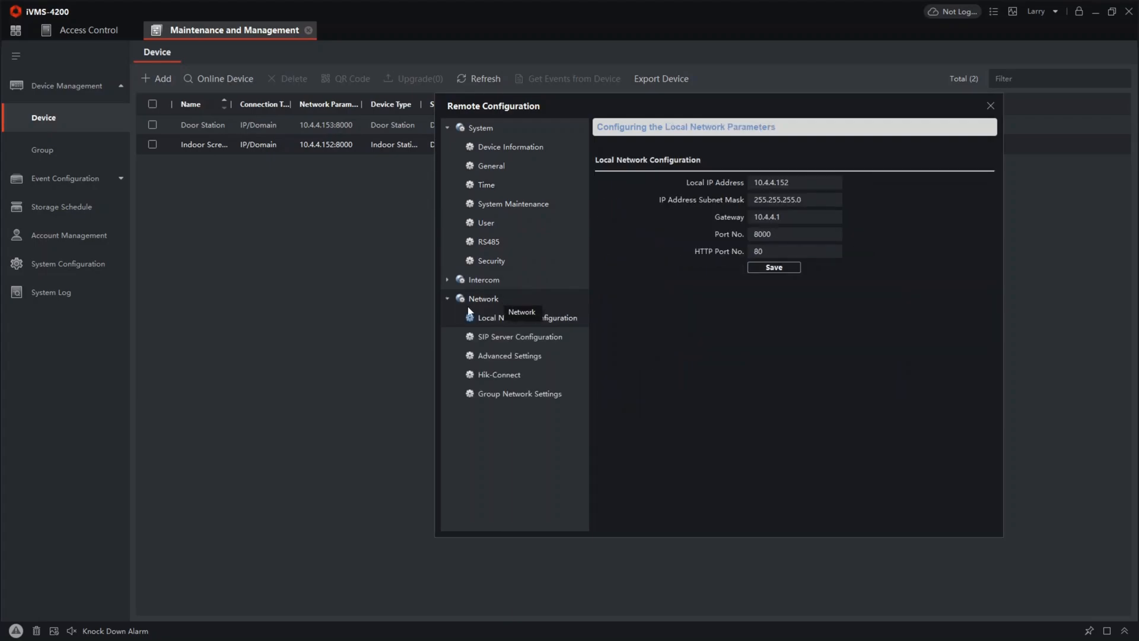
left_click(519, 357)
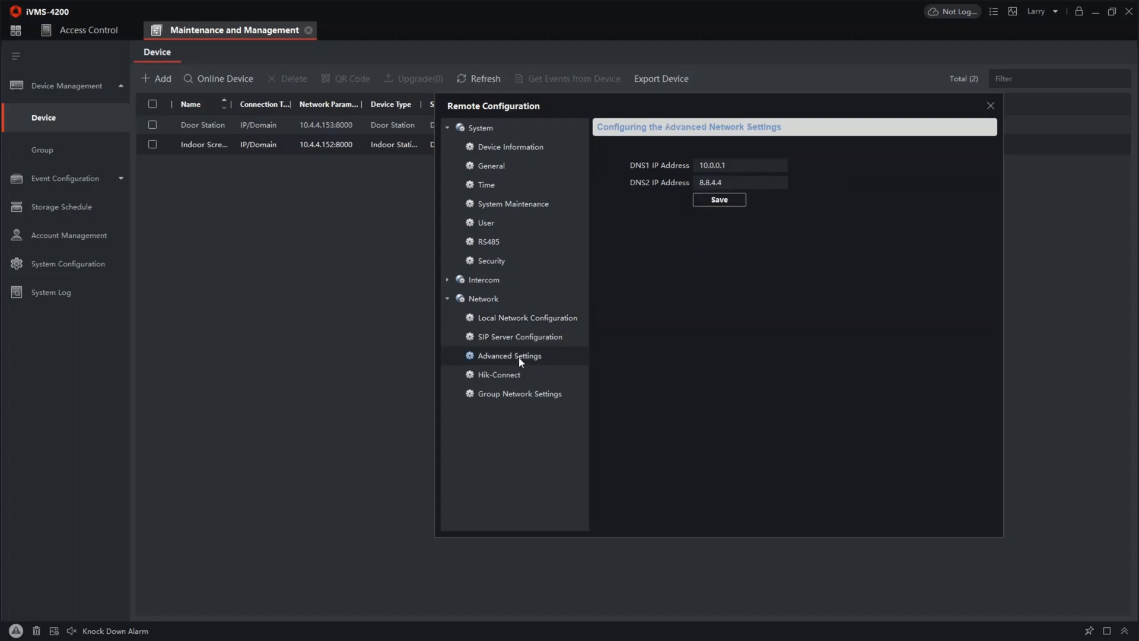
left_click(511, 394)
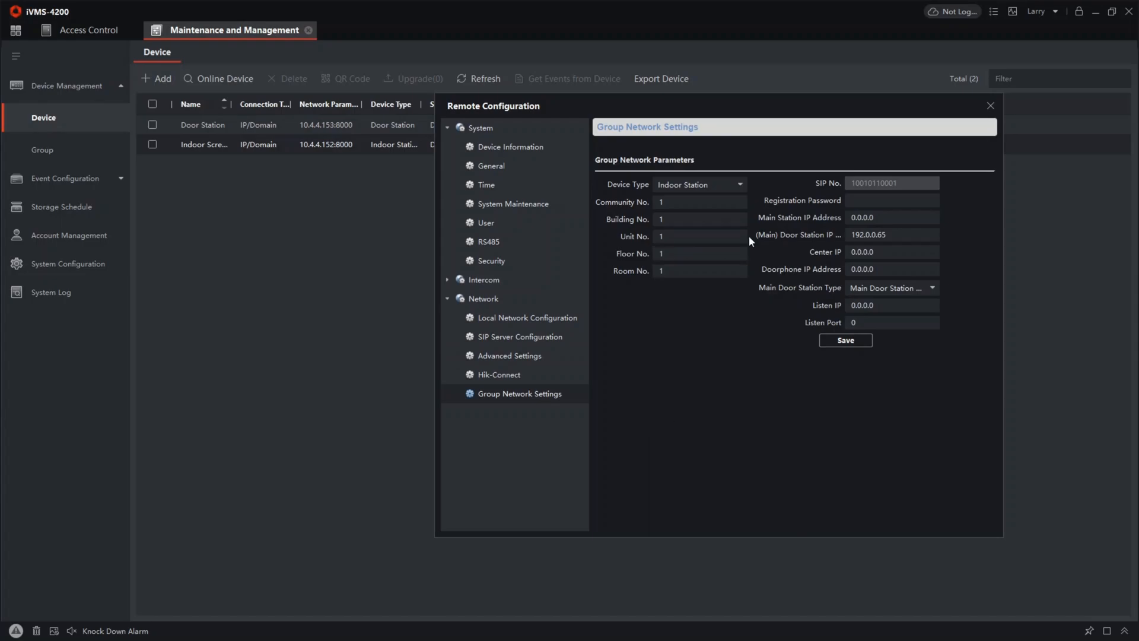
left_click(856, 200)
type("1")
key("BackSpace")
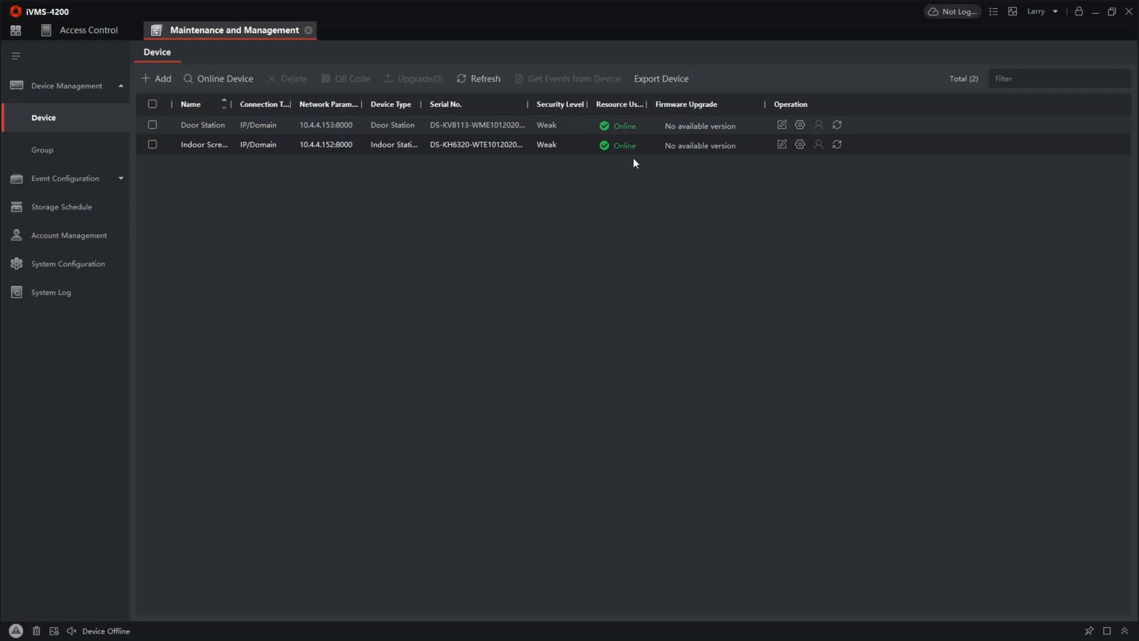
In the indoor screen's group network settings, enter the registration password, set the main door station IP to the door station's address, and save
left_click(795, 146)
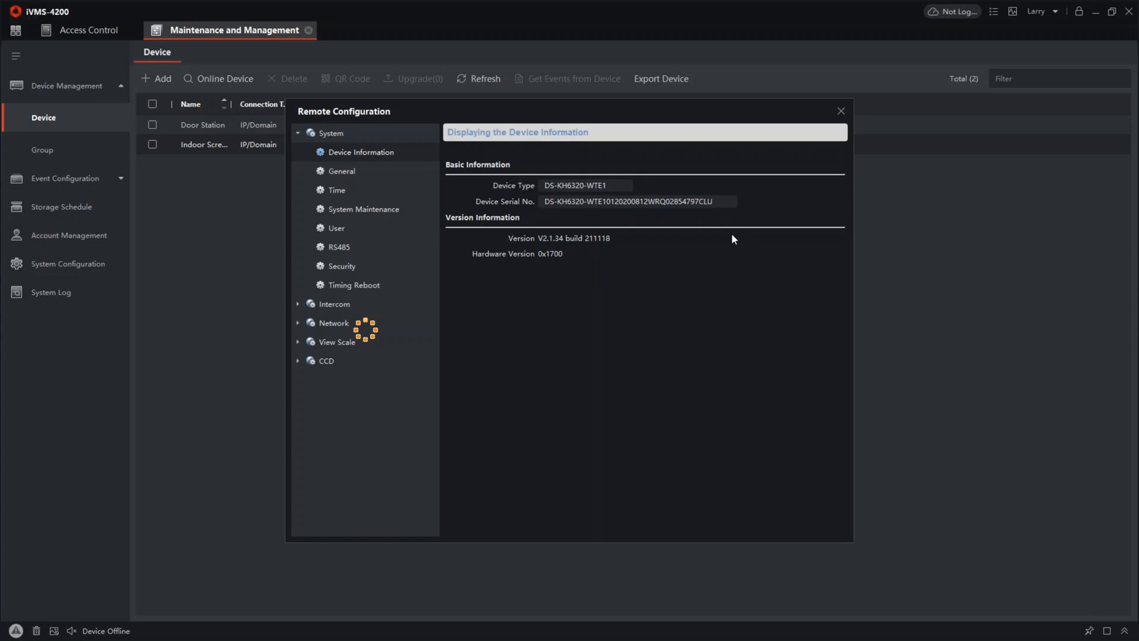
left_click_drag(503, 104, 662, 123)
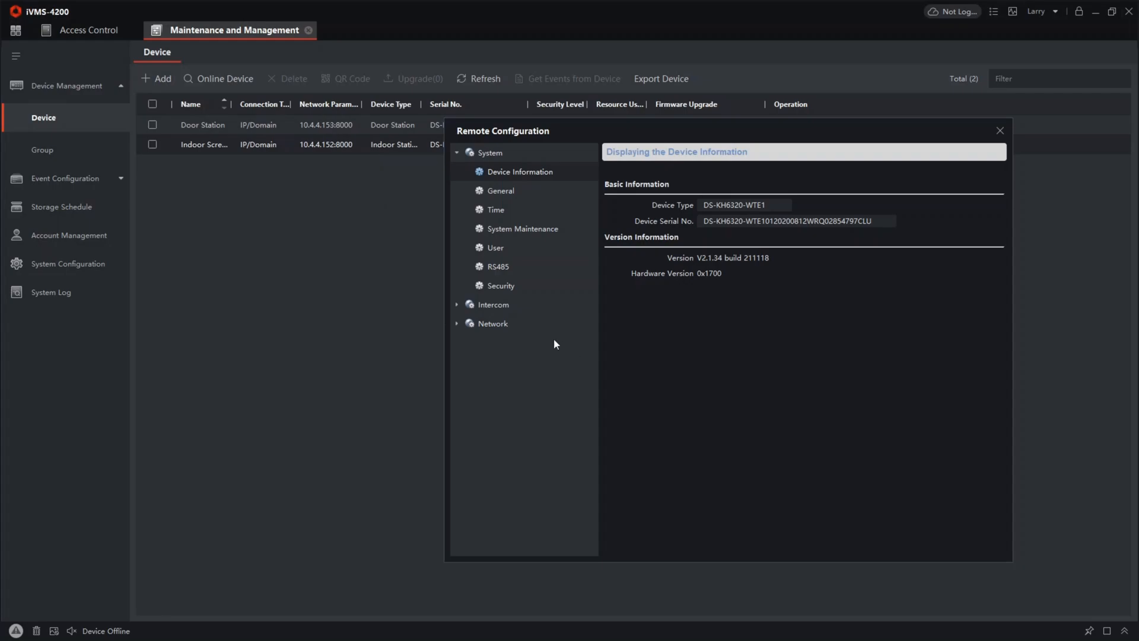
left_click(500, 325)
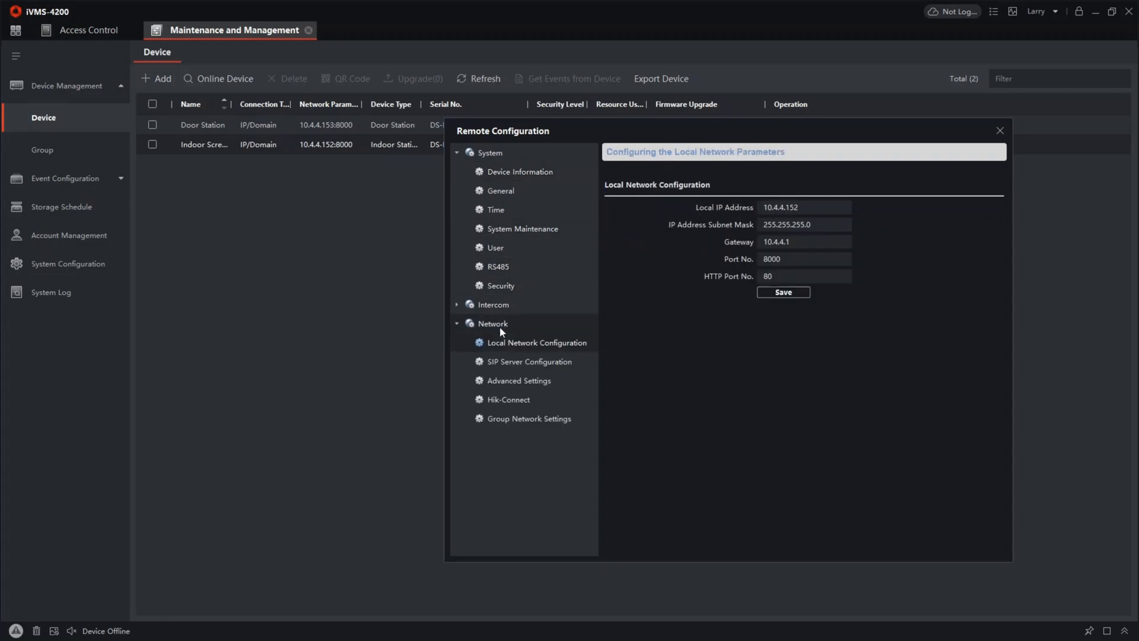
left_click(510, 419)
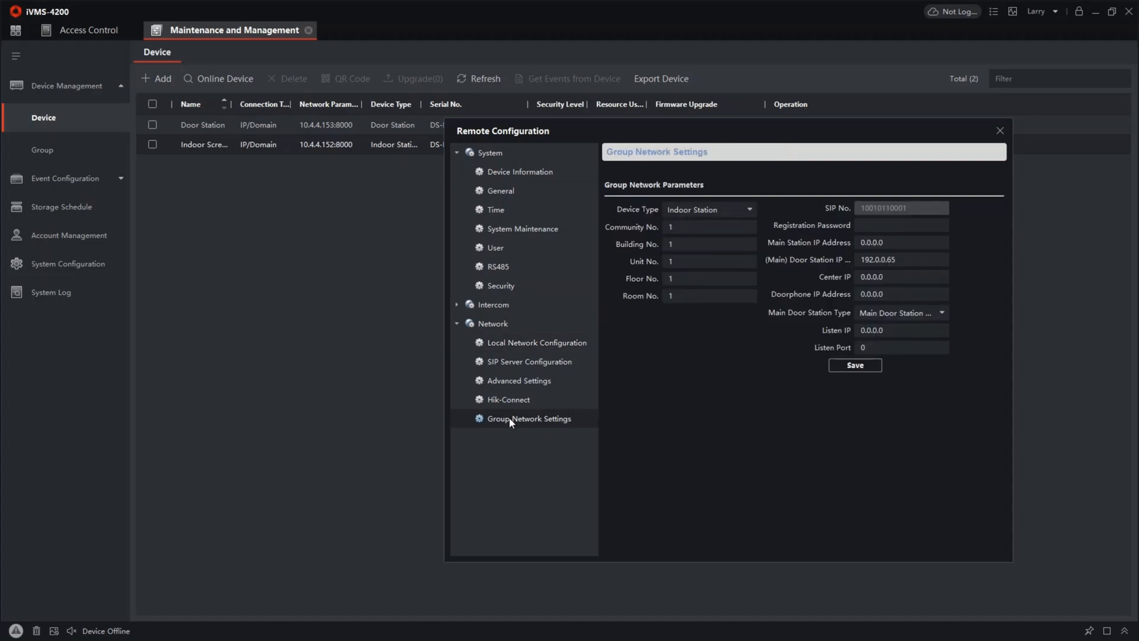
left_click(878, 226)
left_click(872, 260)
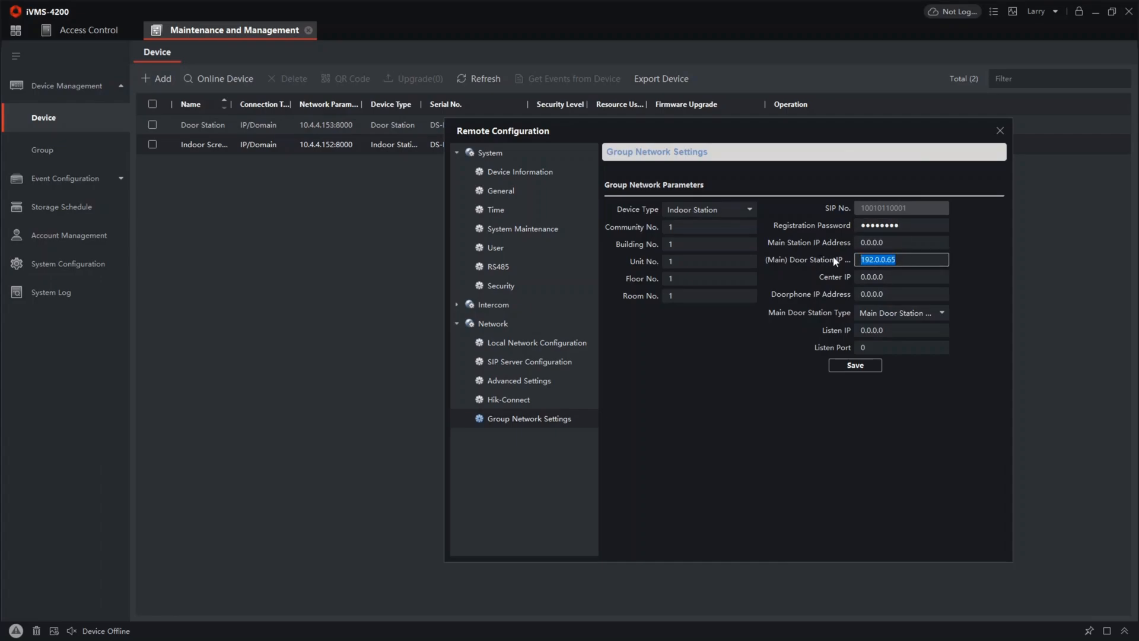
type("10")
left_click(839, 365)
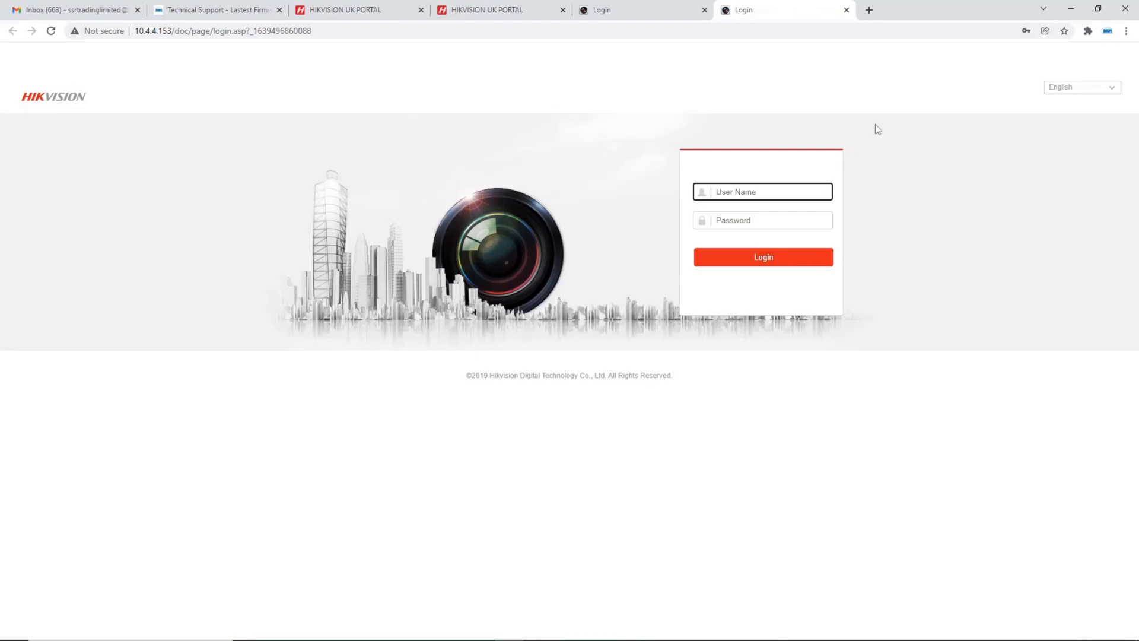
Switch to Chrome, load the door station's login page in IE Tab, and log in as admin with the account password
left_click(1088, 31)
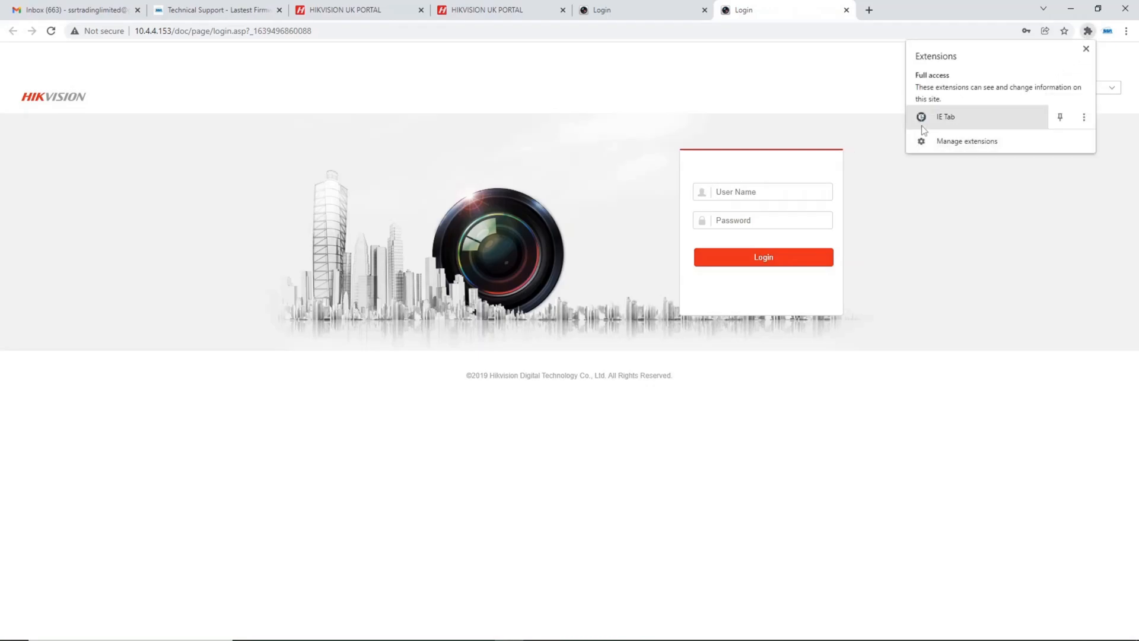
left_click(945, 117)
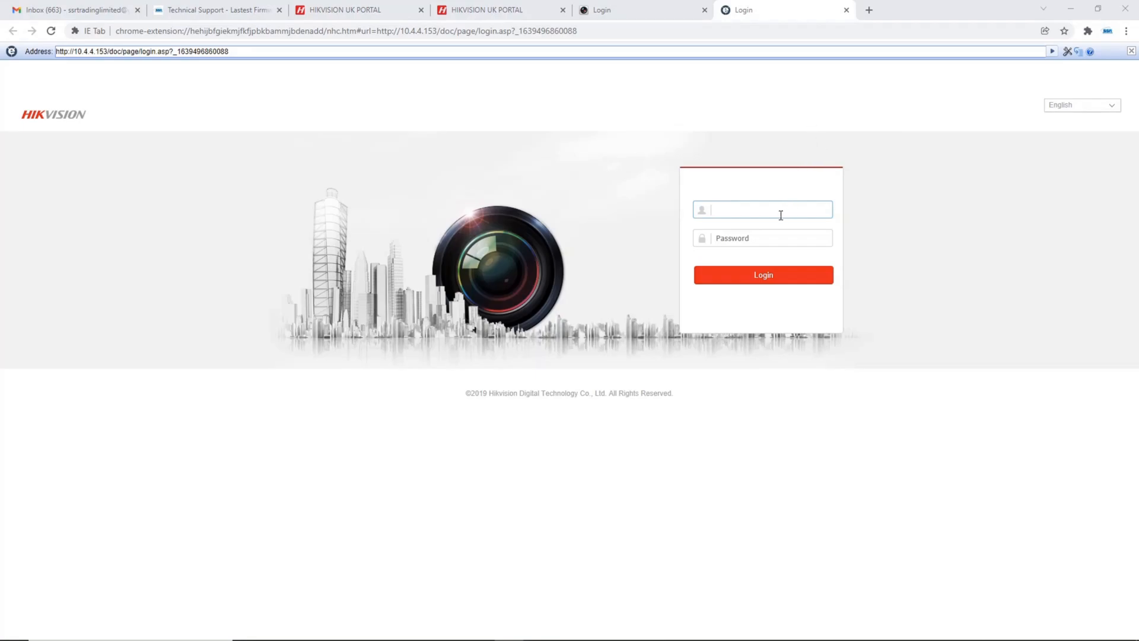
key("Tab")
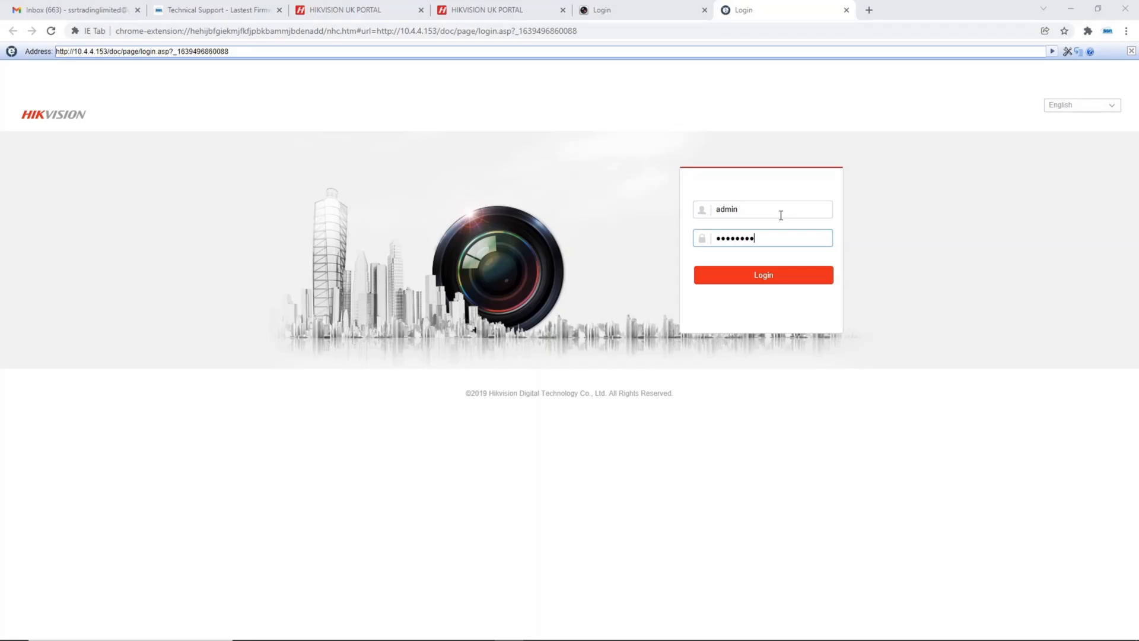
left_click(789, 280)
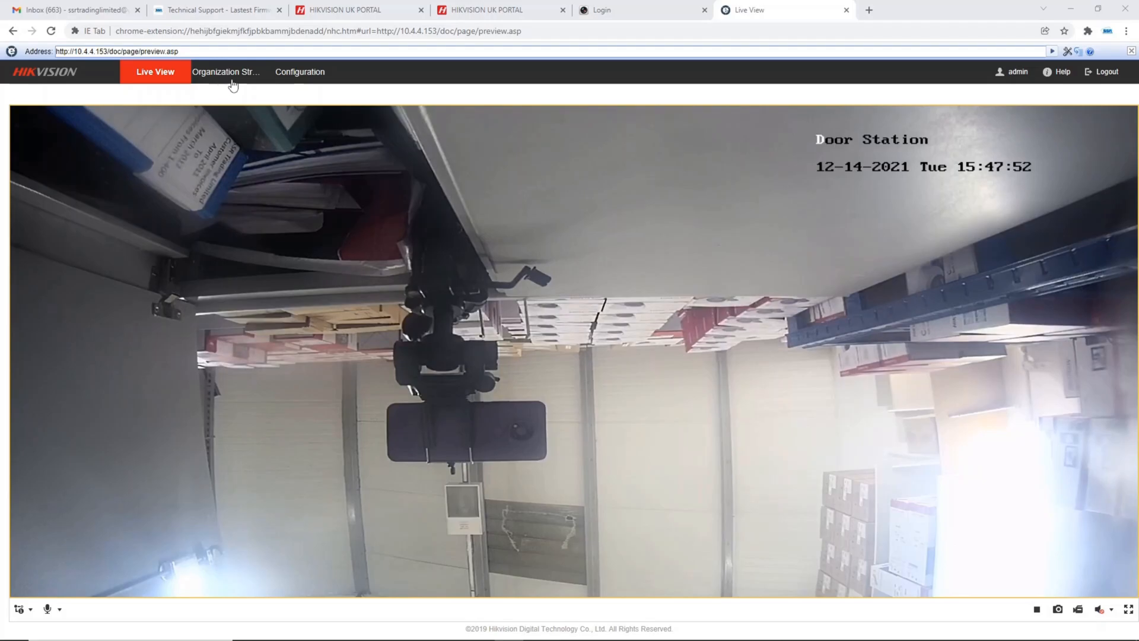
Review the door station's basic information, maintenance options and TCP/IP network settings in its web configuration
left_click(300, 76)
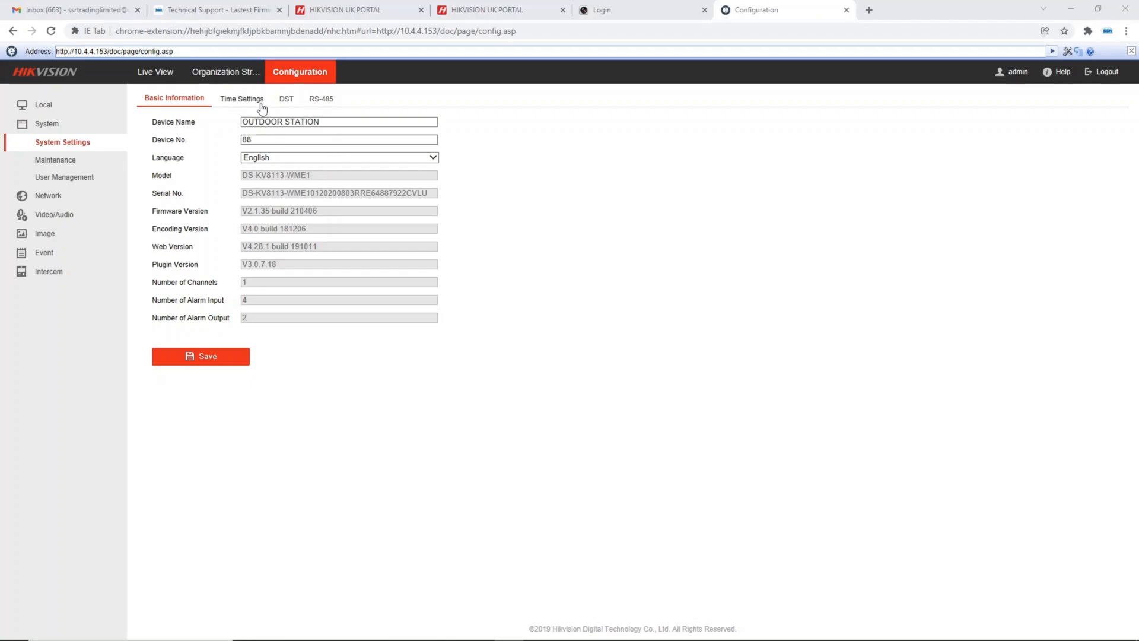
left_click(108, 161)
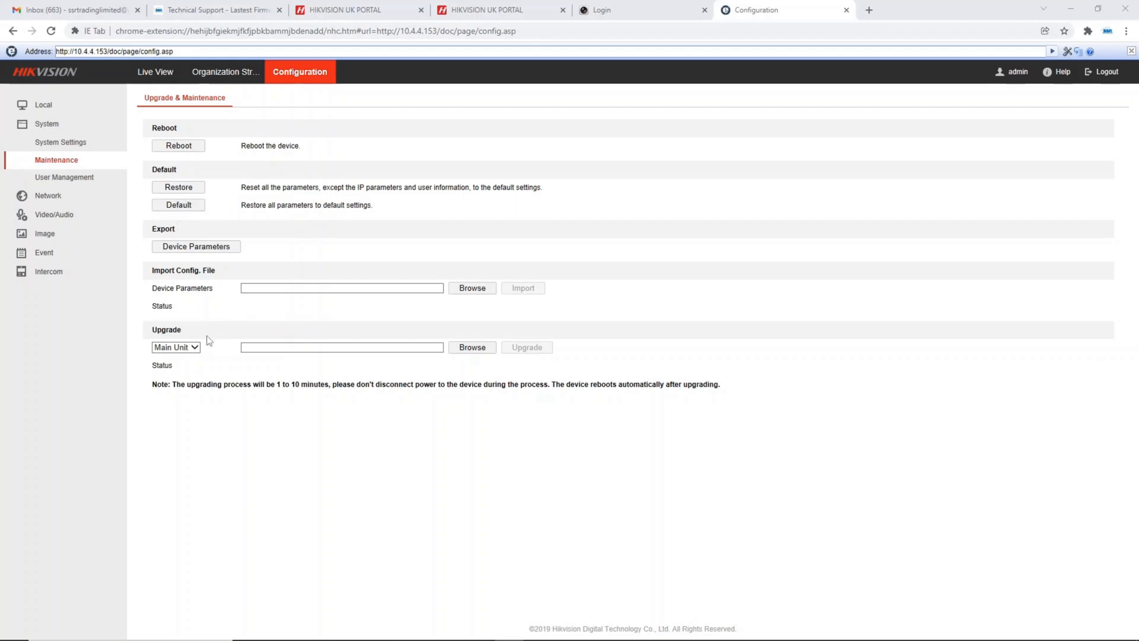
left_click(62, 194)
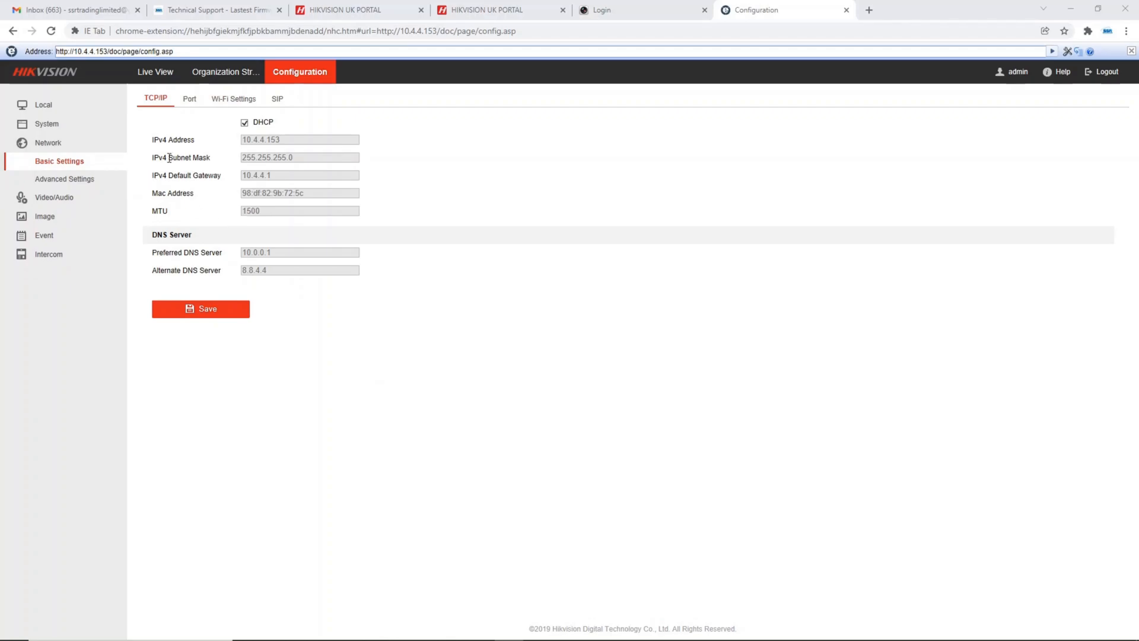
Try Medium video quality for the door station's main stream, restore it to Highest, and save the video settings
left_click(54, 197)
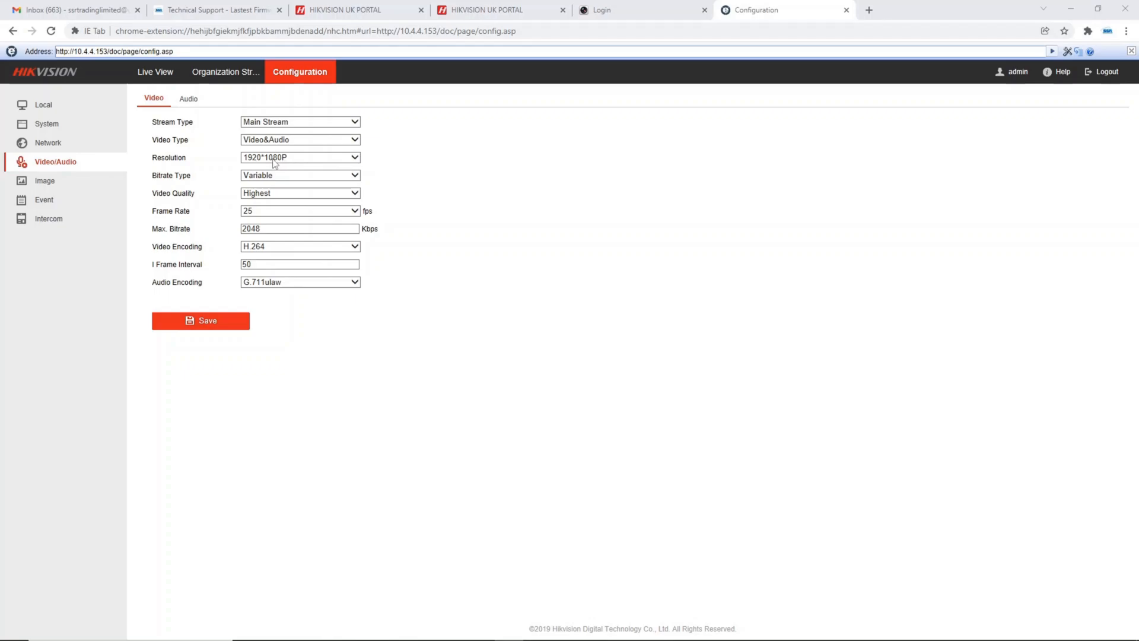
left_click(278, 194)
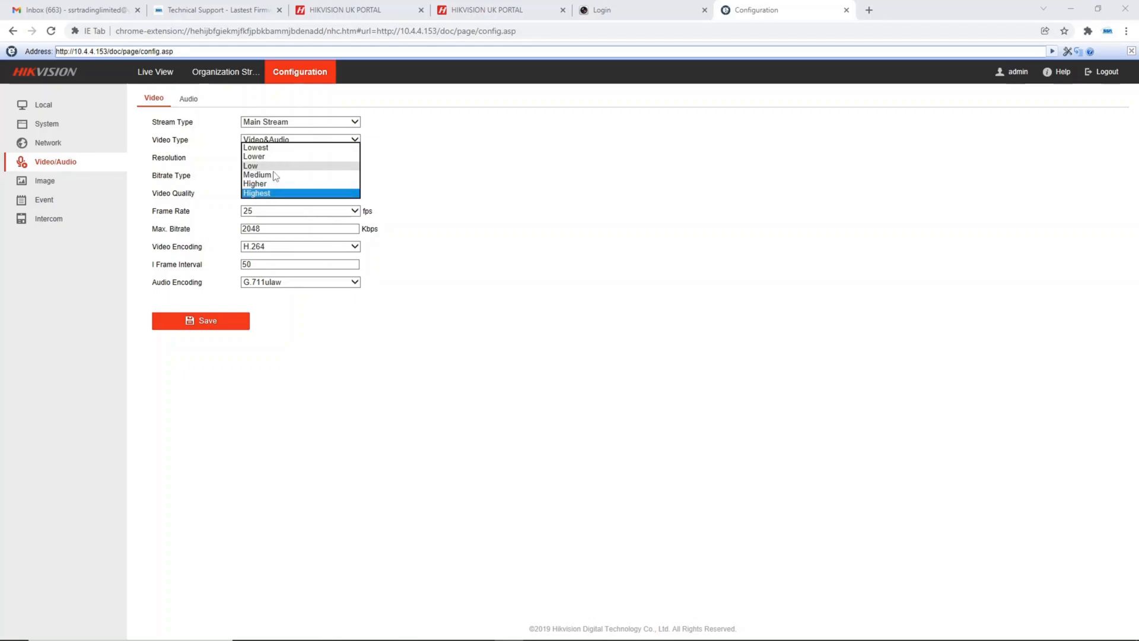
left_click(227, 189)
left_click(296, 193)
left_click(279, 175)
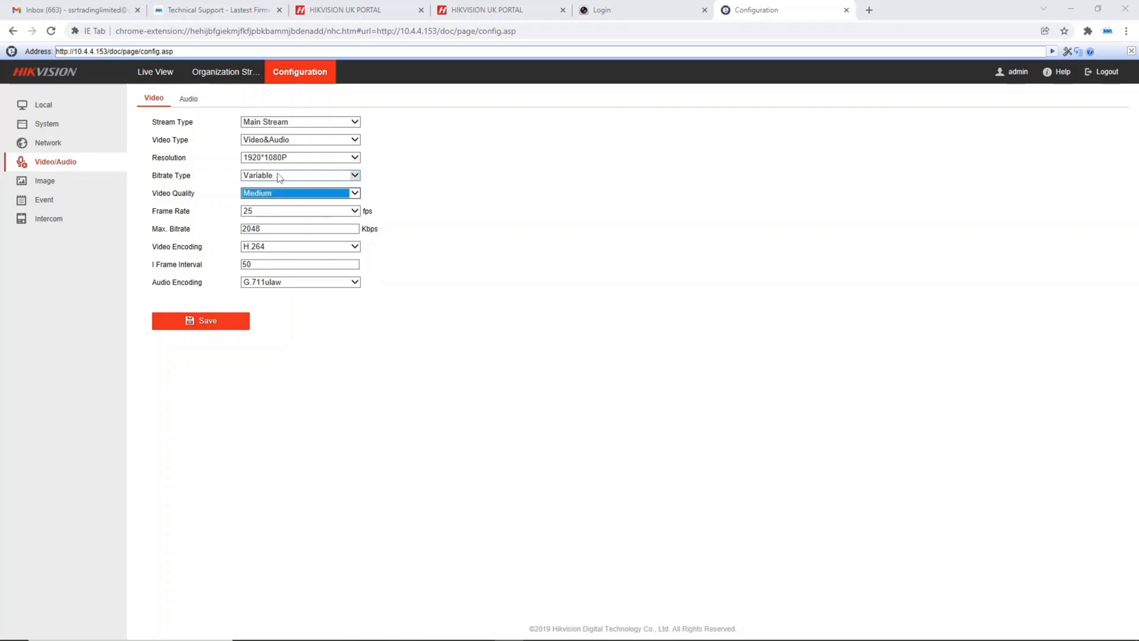
left_click(269, 198)
left_click(261, 215)
left_click(220, 323)
Try a different input volume for the door station, return it to 10, and save the audio settings
left_click(188, 99)
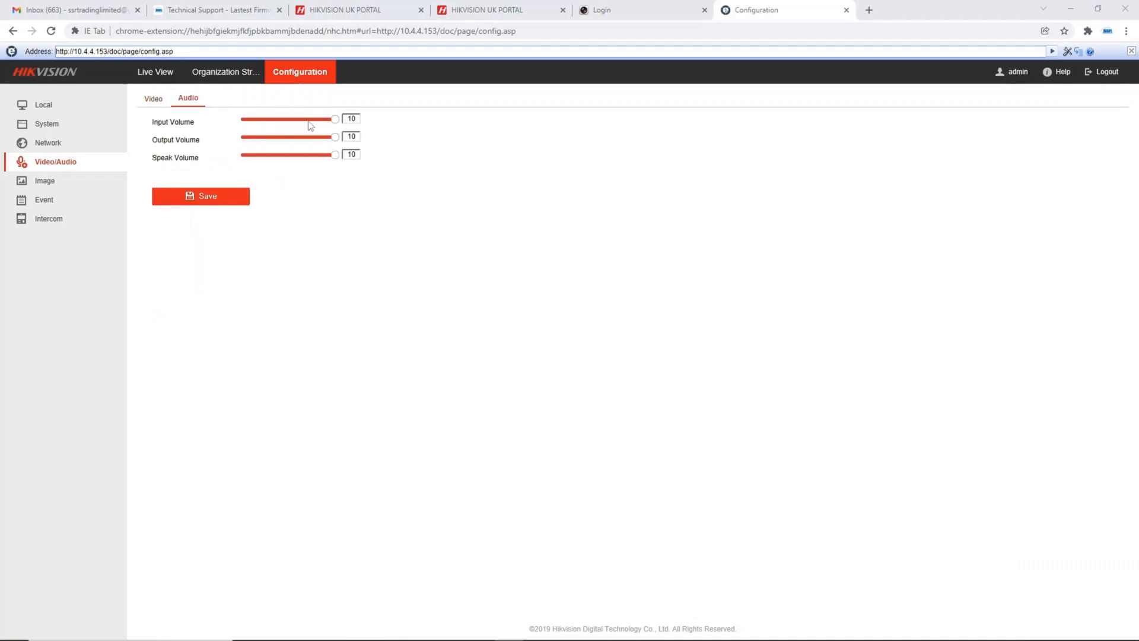
left_click(307, 119)
mouse_move(333, 137)
left_mouse_down()
mouse_move(307, 137)
mouse_move(308, 155)
mouse_move(335, 155)
mouse_move(336, 119)
left_mouse_up()
left_click(239, 198)
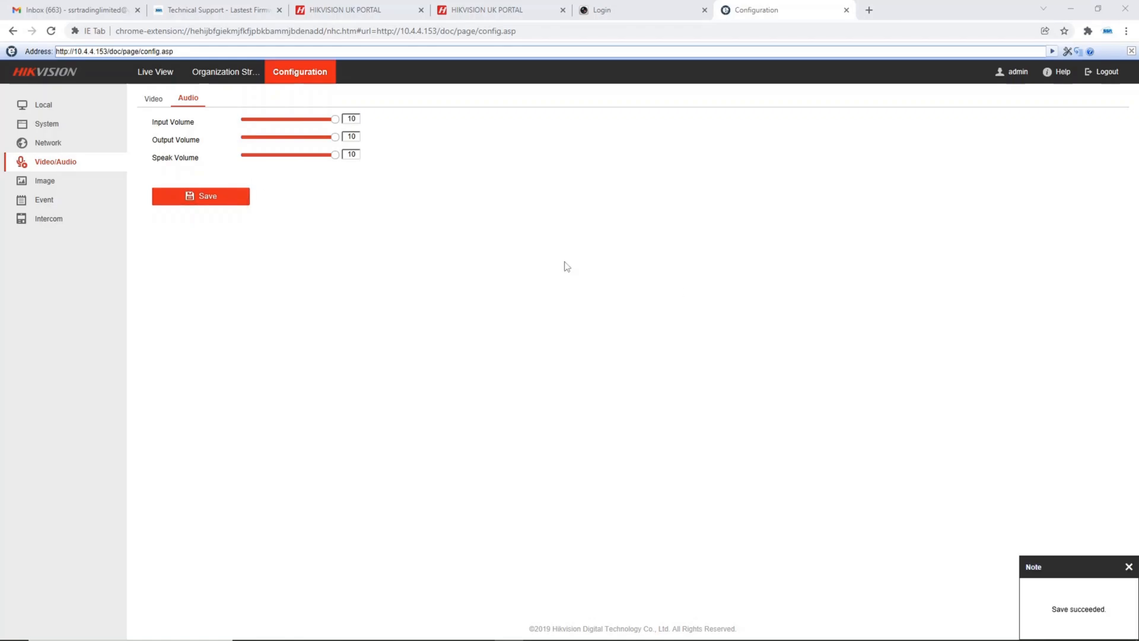
Raise the door station's image brightness to 100 and save, and restore it to 50 and save the display settings again
left_click(104, 180)
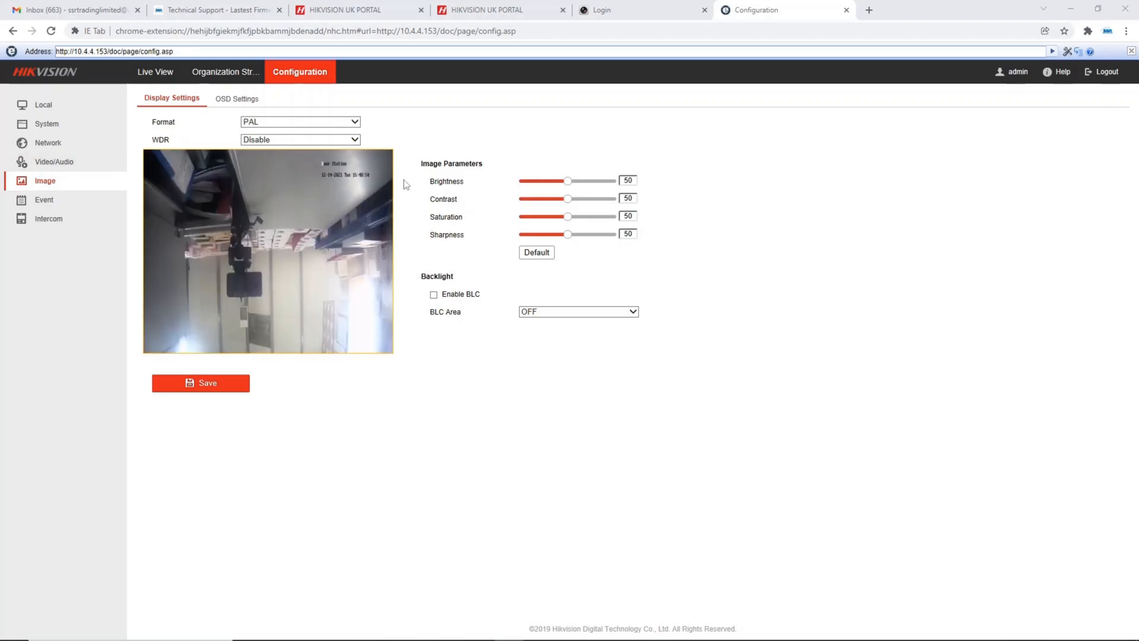
left_click_drag(568, 180, 618, 189)
left_click(214, 384)
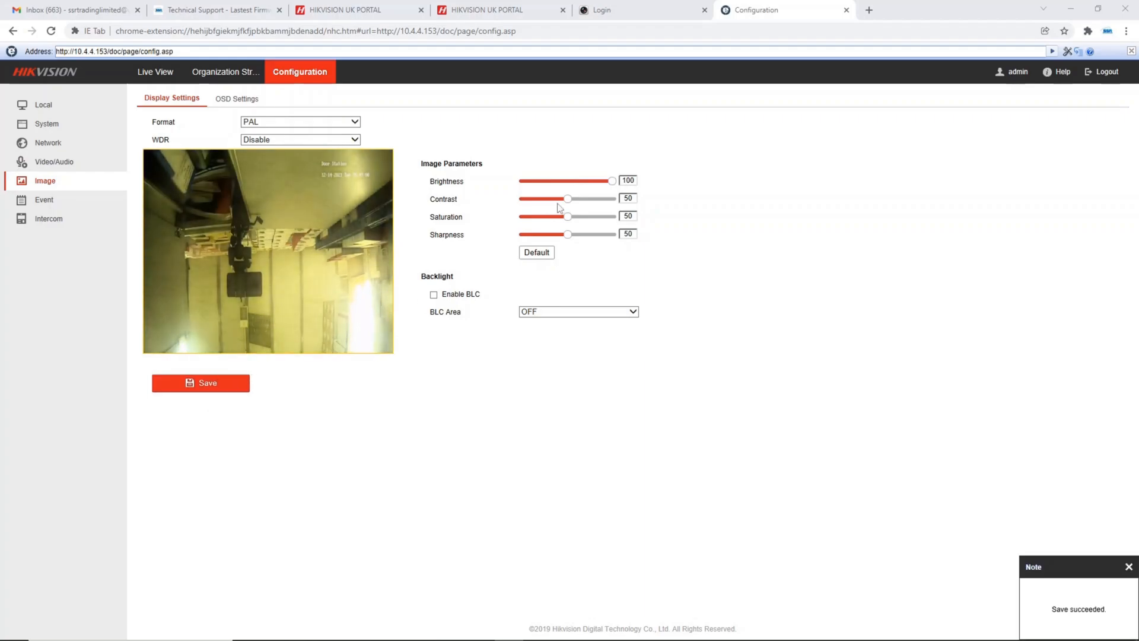
left_click(570, 184)
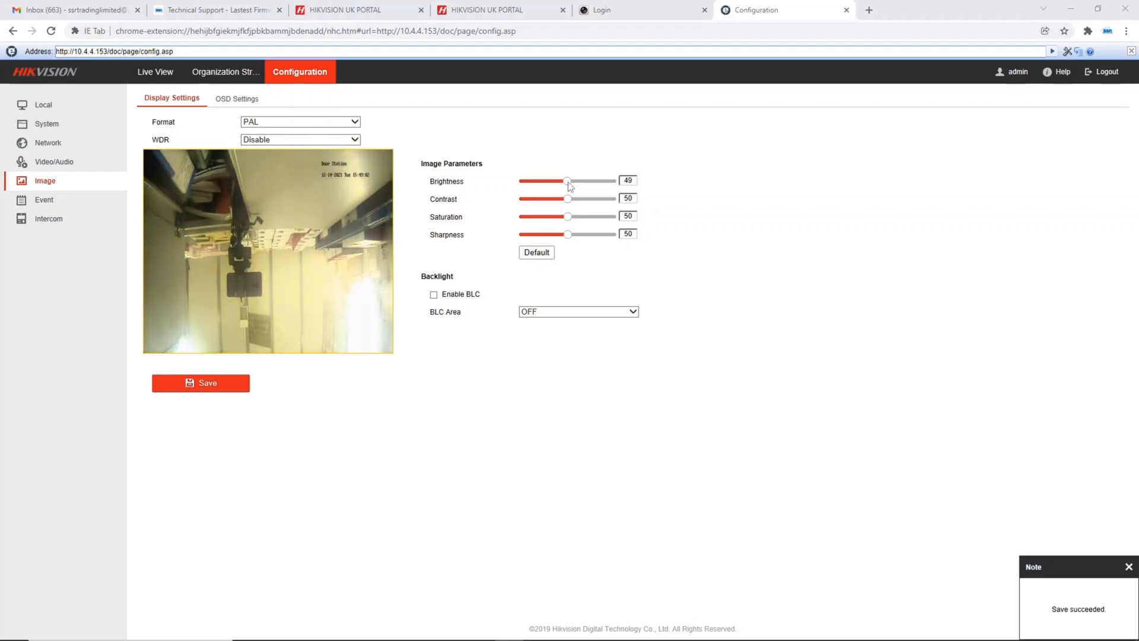
left_click_drag(570, 186, 572, 188)
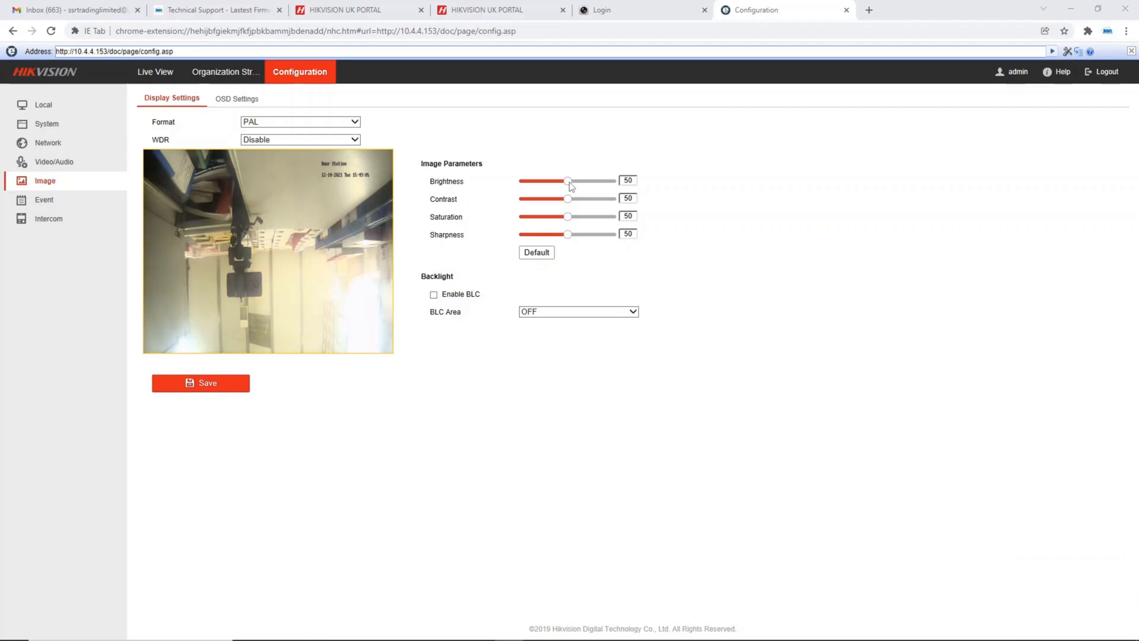
left_click(218, 389)
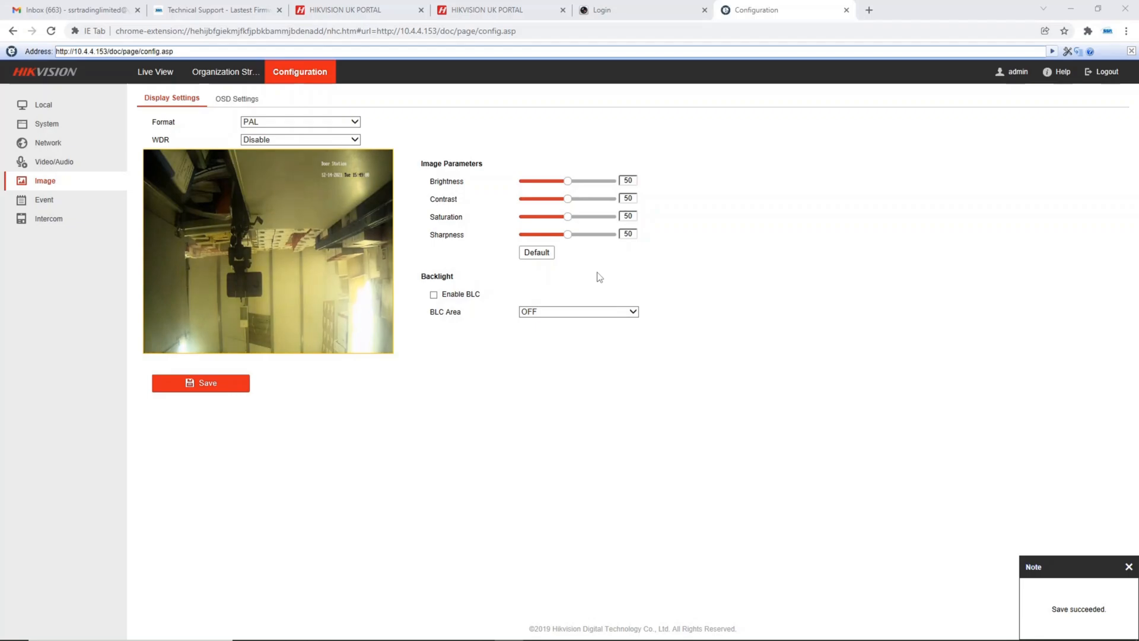
Set the door station's on-screen camera name to SSR Door Bell and the date format to DD-MM-YYYY, and save the OSD settings
left_click(233, 99)
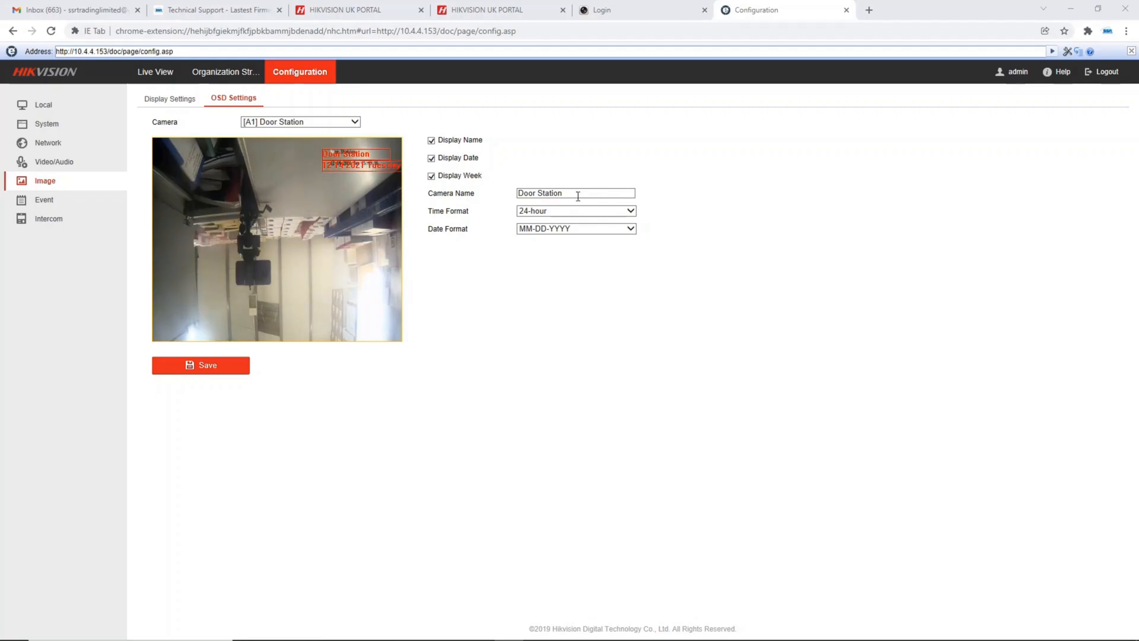
left_click_drag(578, 195, 457, 191)
type("SS")
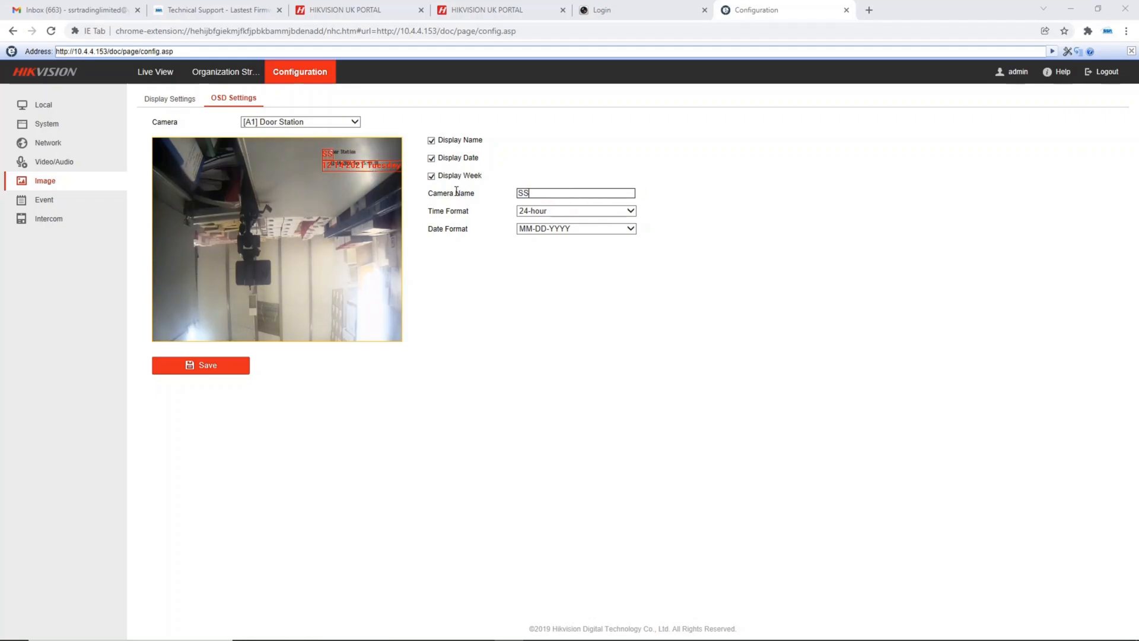
type("R Door Bell")
left_click(548, 232)
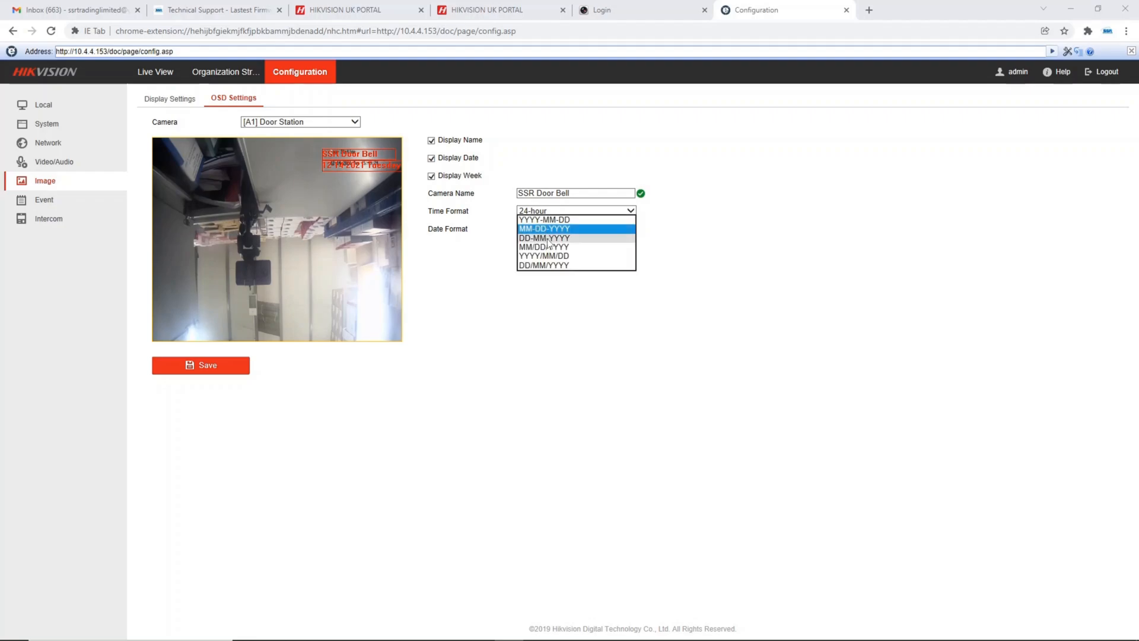
left_click(547, 237)
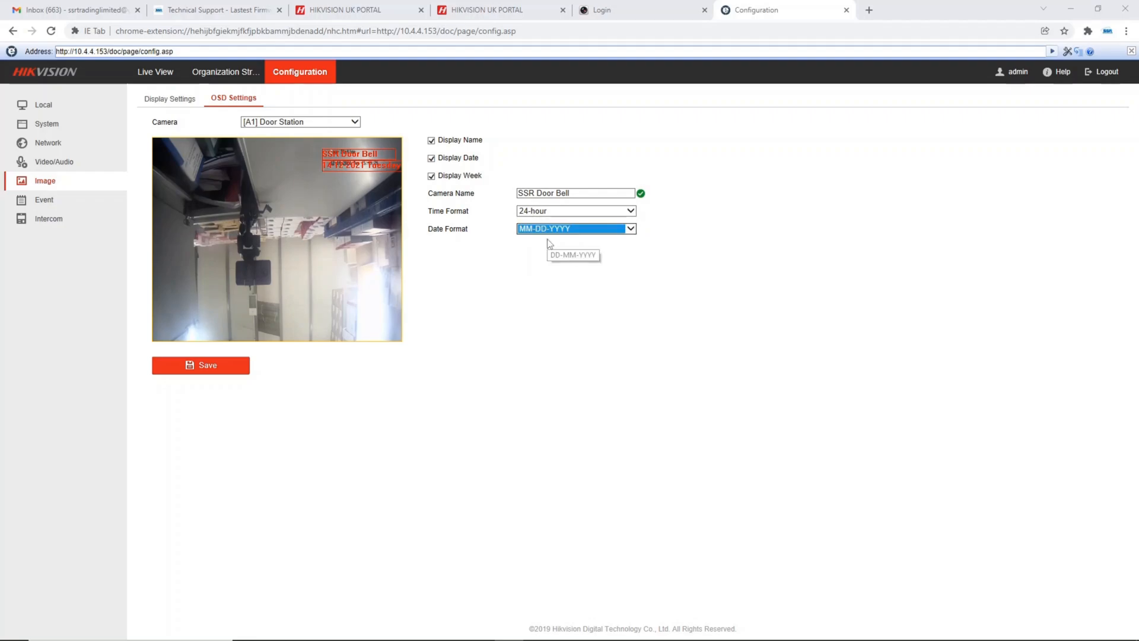
left_click(206, 376)
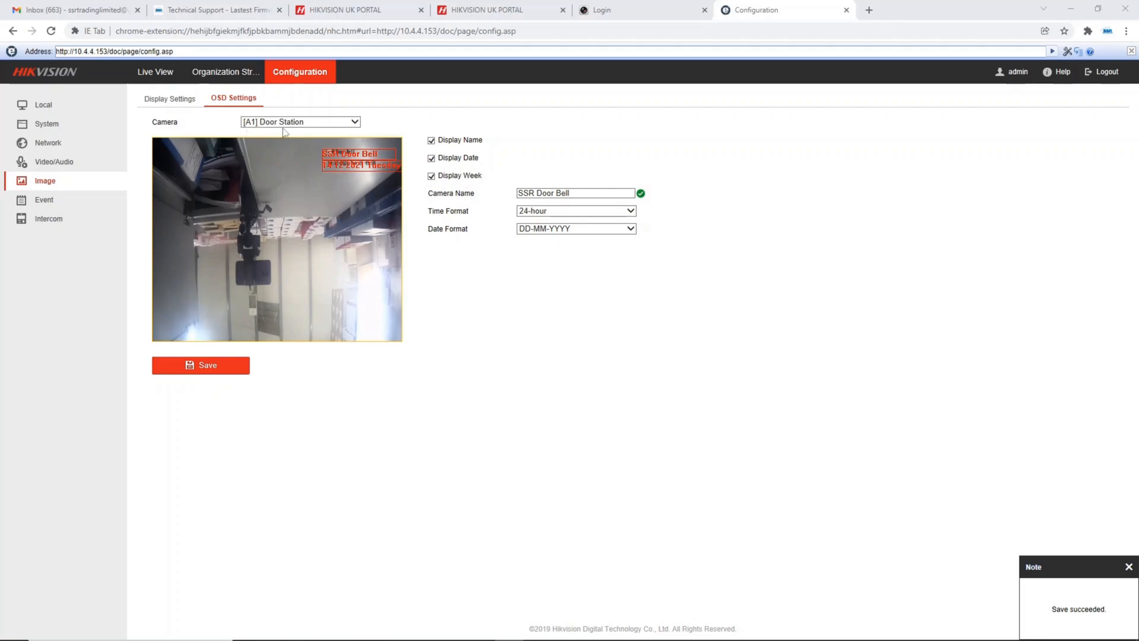
Review the door station's motion detection, intercom and local live view settings, including device ID, input/output, time parameters and call button options
left_click(63, 208)
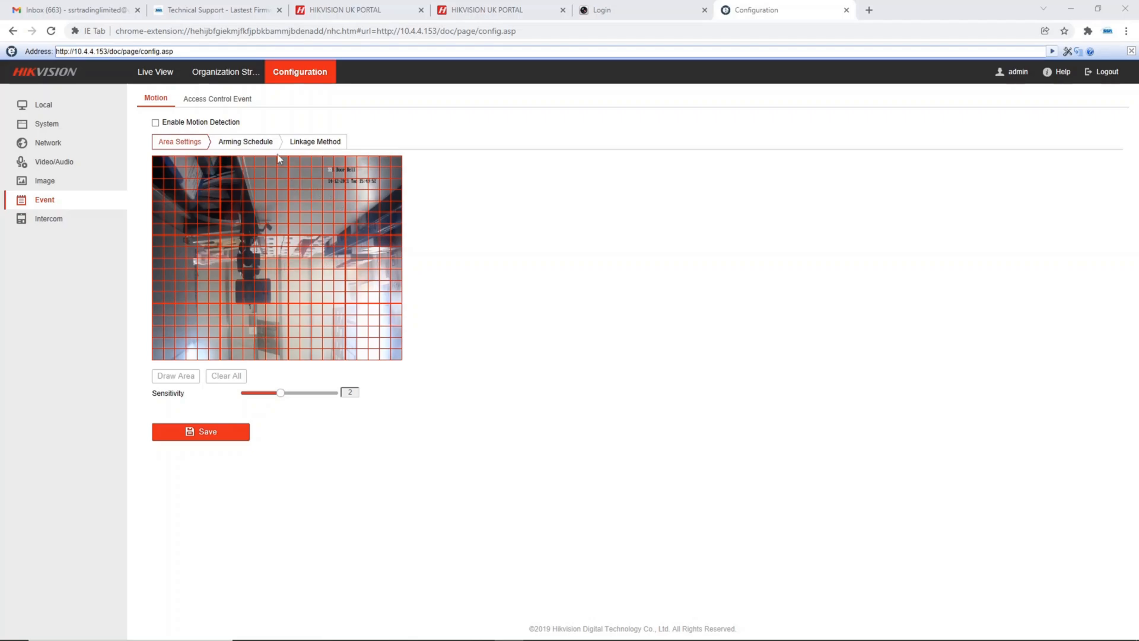
left_click(51, 224)
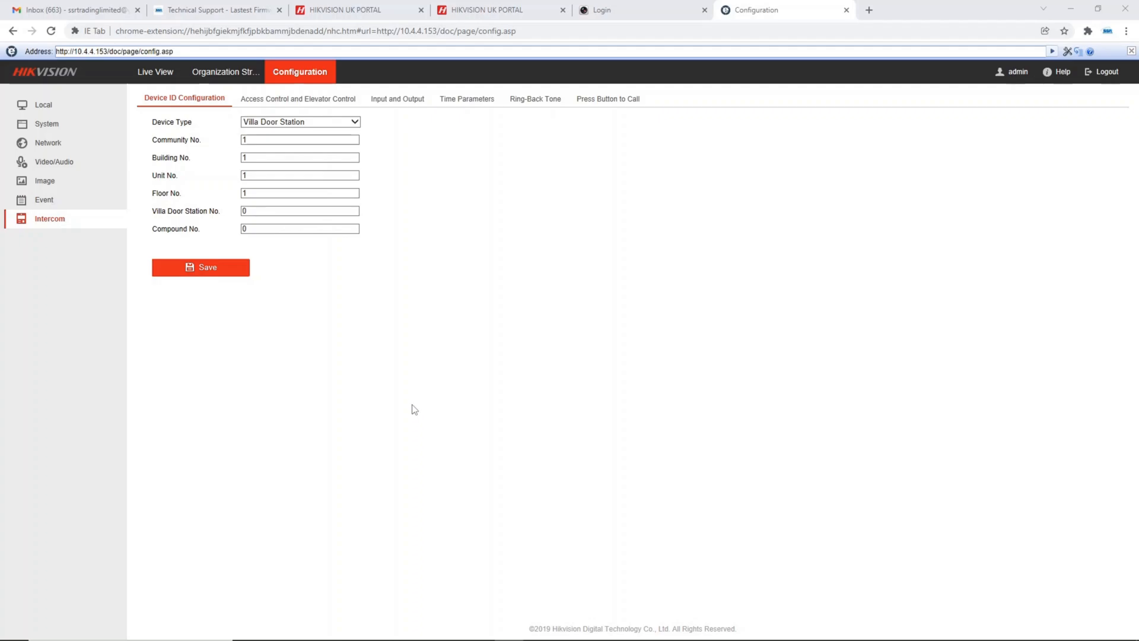
left_click(294, 99)
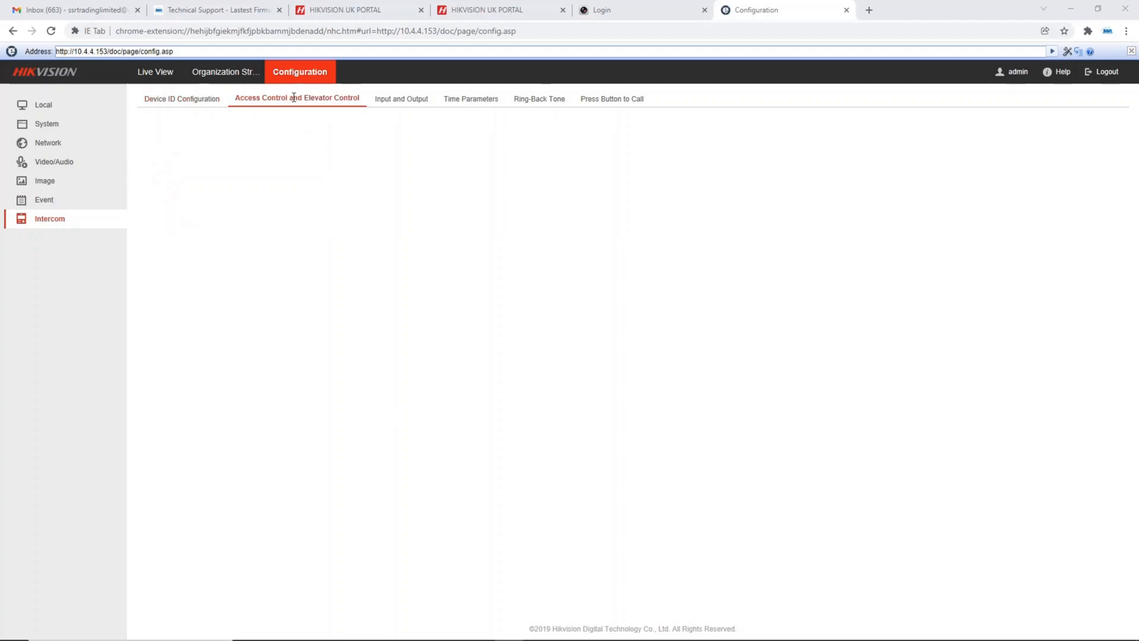
left_click(389, 99)
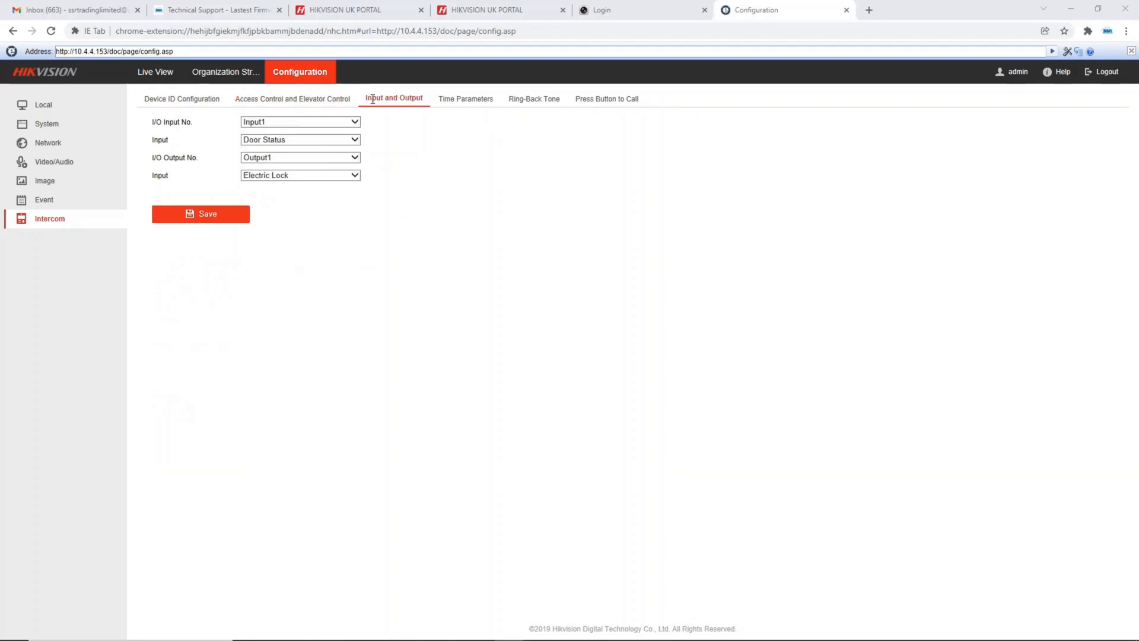
left_click(468, 99)
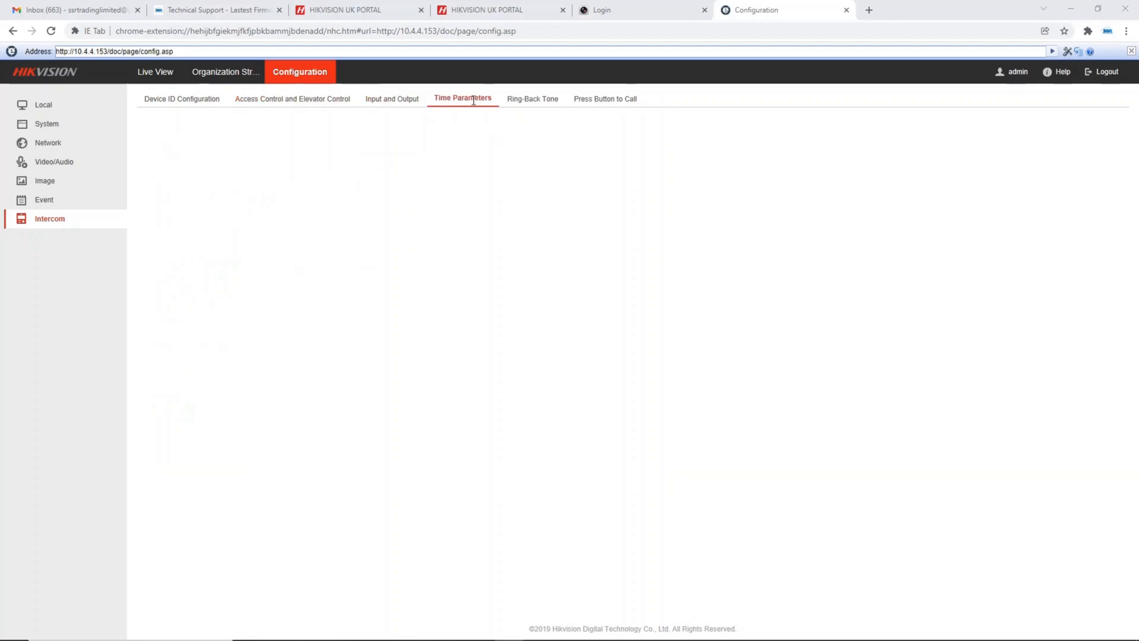
left_click(549, 101)
left_click(591, 104)
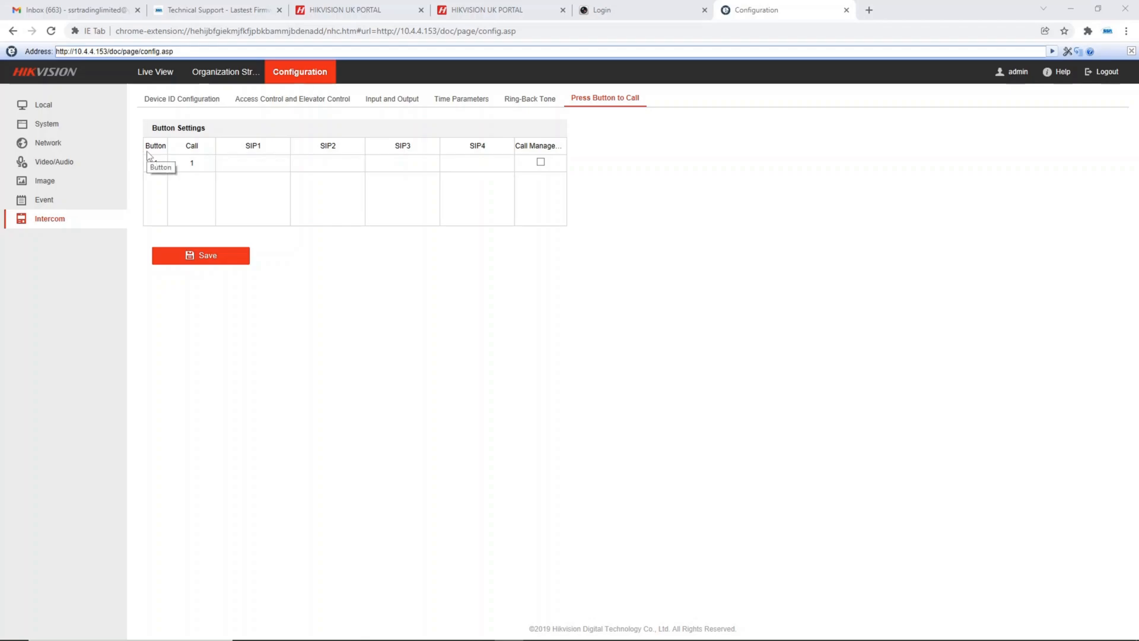
left_click(160, 99)
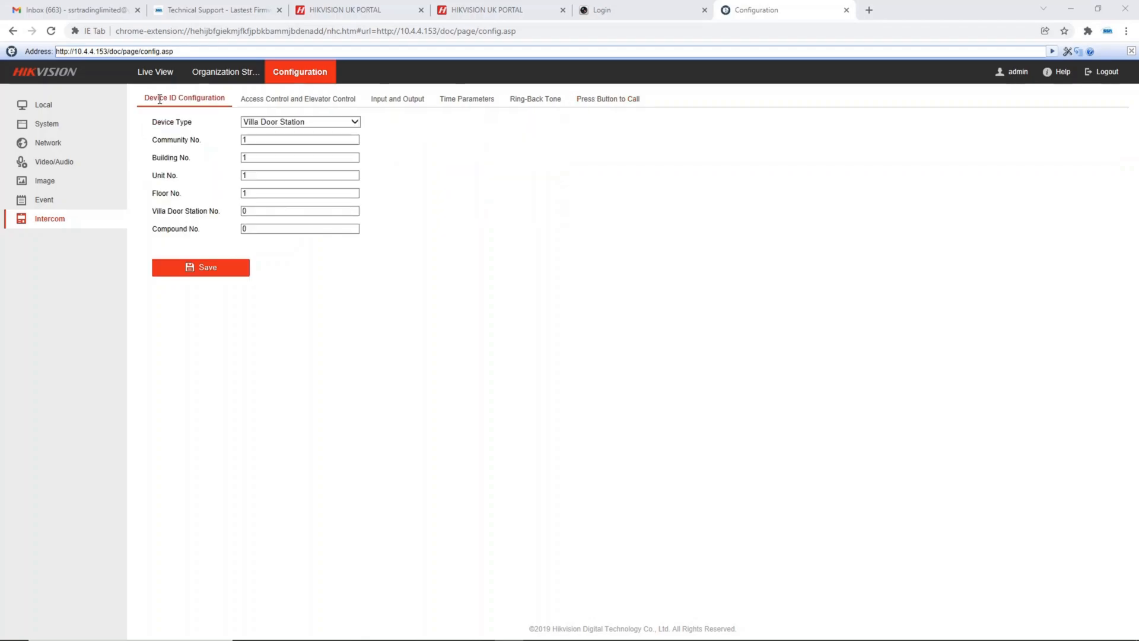
left_click(90, 111)
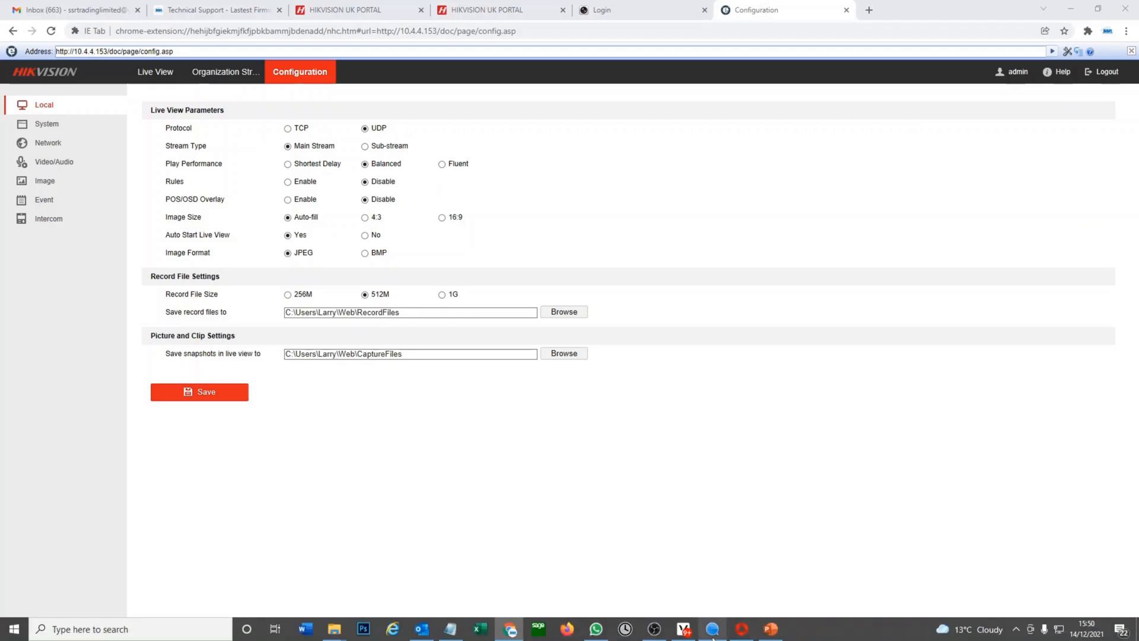
Switch to iVMS-4200 and review the indoor screen's time, system maintenance, intercom, IP camera and extension settings in its remote configuration
left_click(712, 630)
double_click(432, 12)
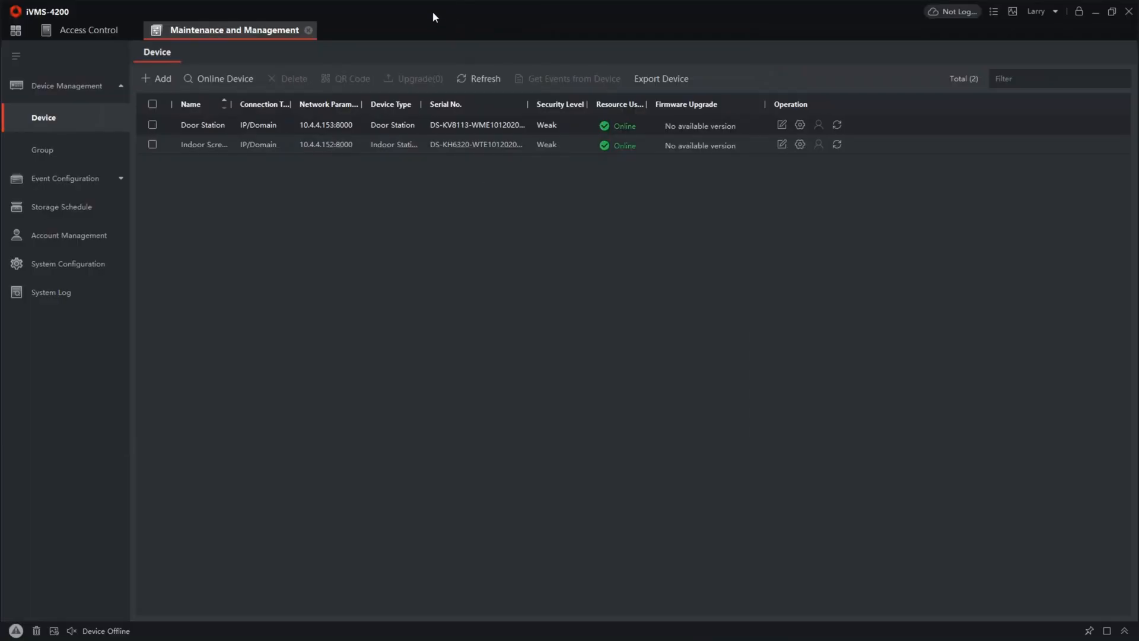
left_click(153, 144)
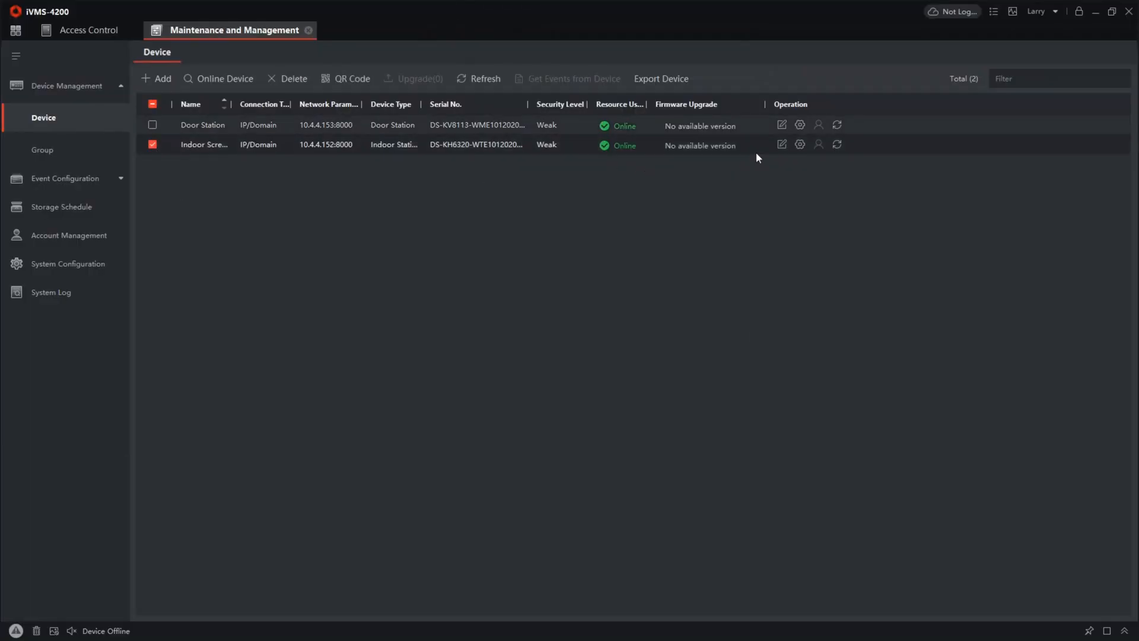
left_click(799, 145)
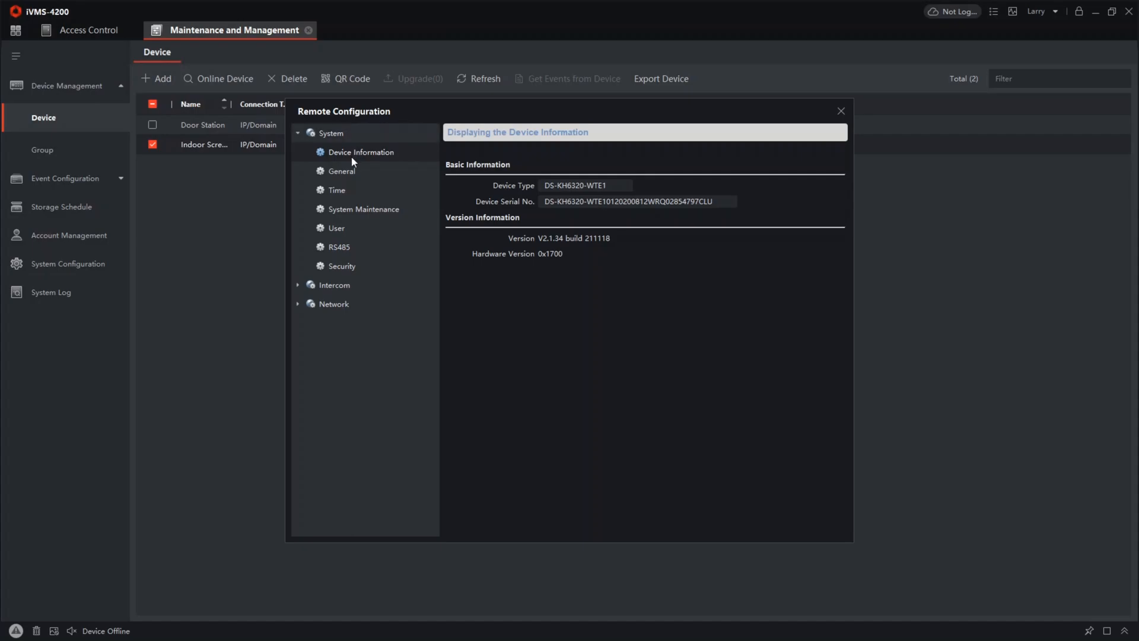
left_click(350, 175)
left_click(350, 187)
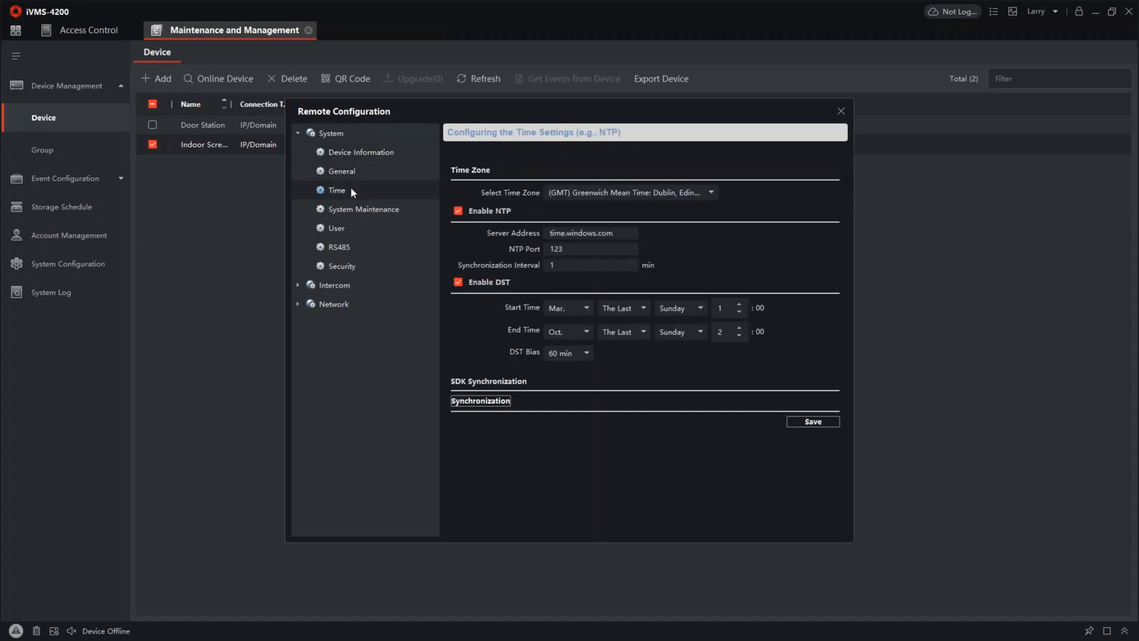
left_click(376, 211)
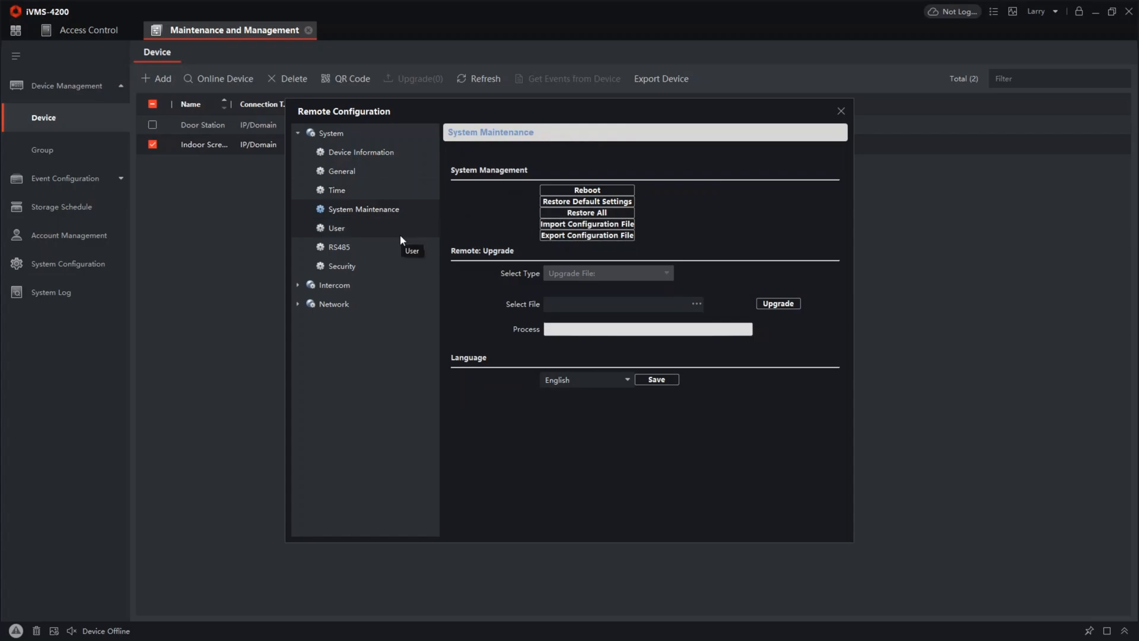
left_click(355, 286)
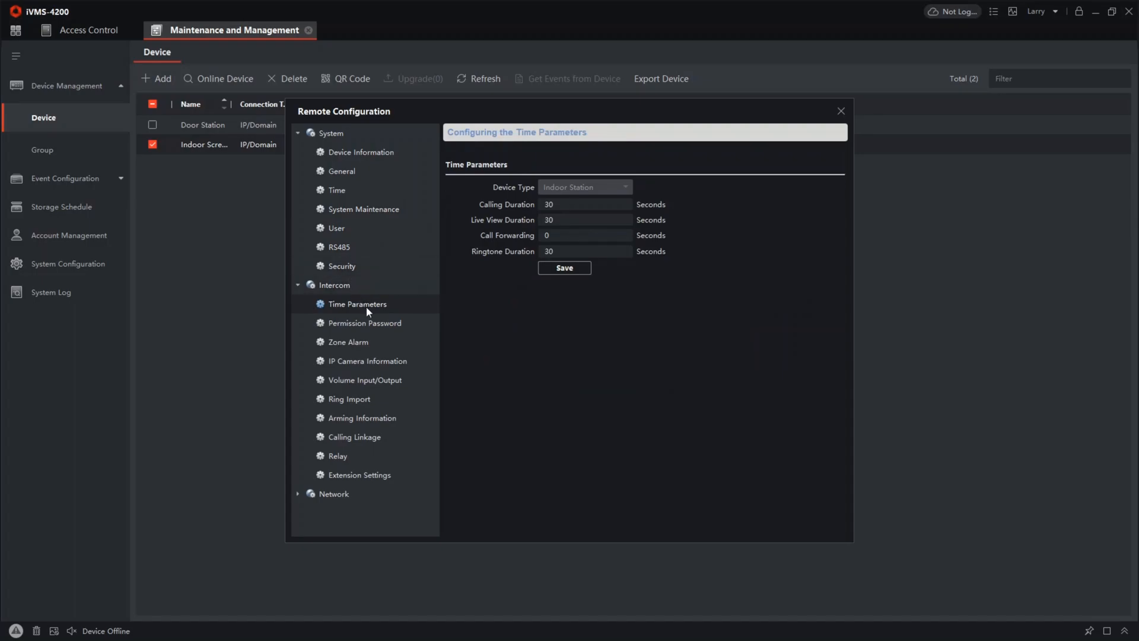
left_click(394, 362)
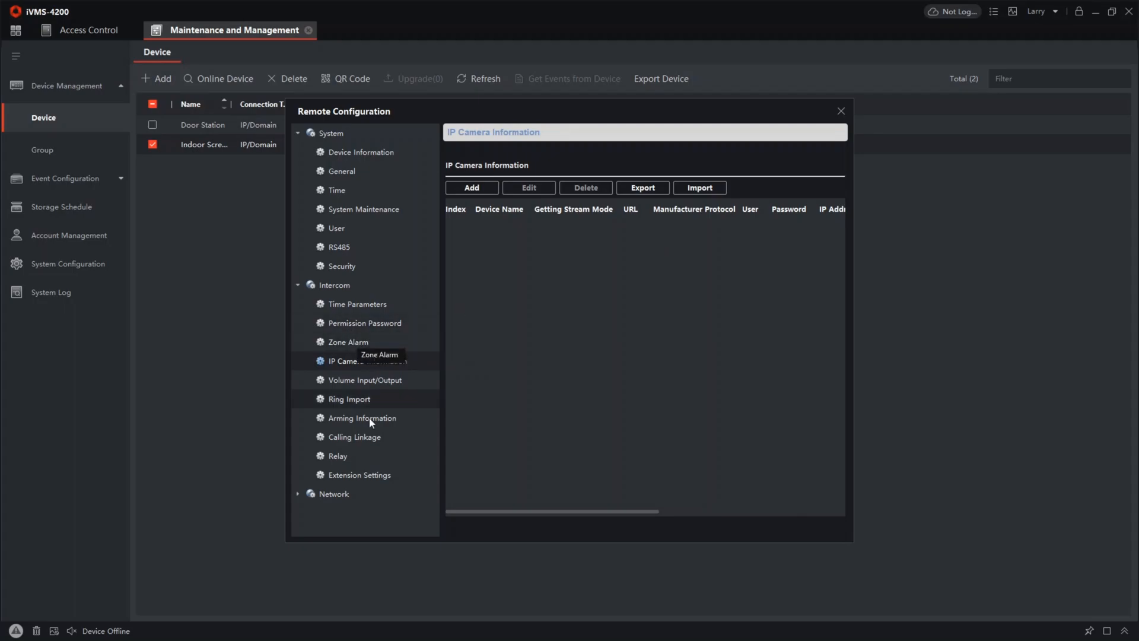
left_click(365, 476)
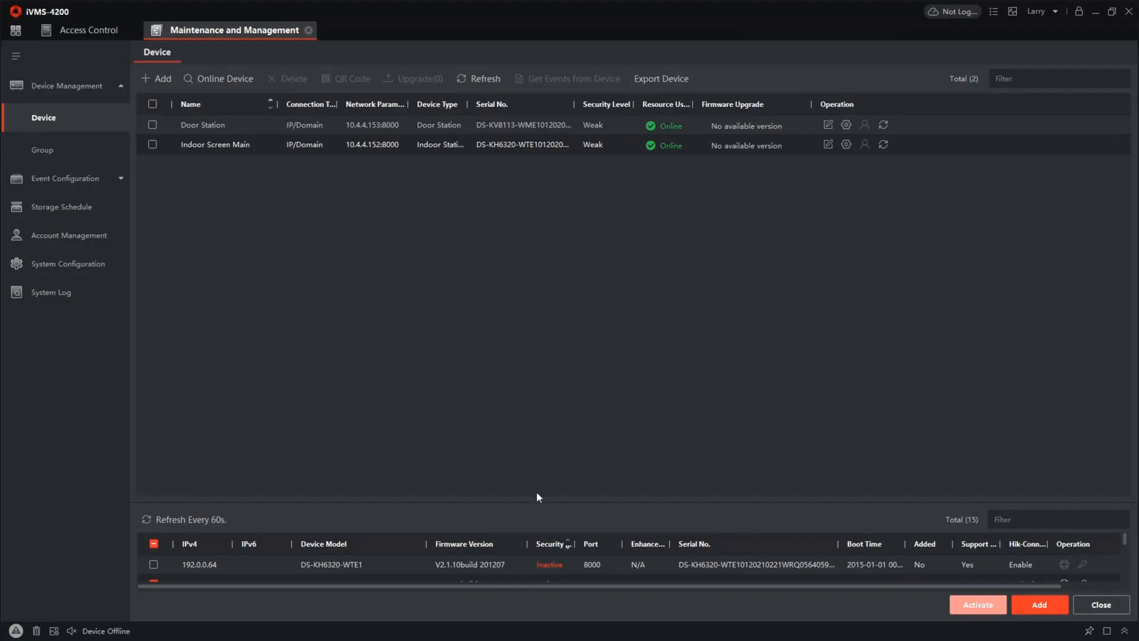
Activate the inactive DS-KH6320-WTE1 indoor station at 192.0.0.64, entering and confirming its admin password
left_click(154, 566)
left_click(154, 582)
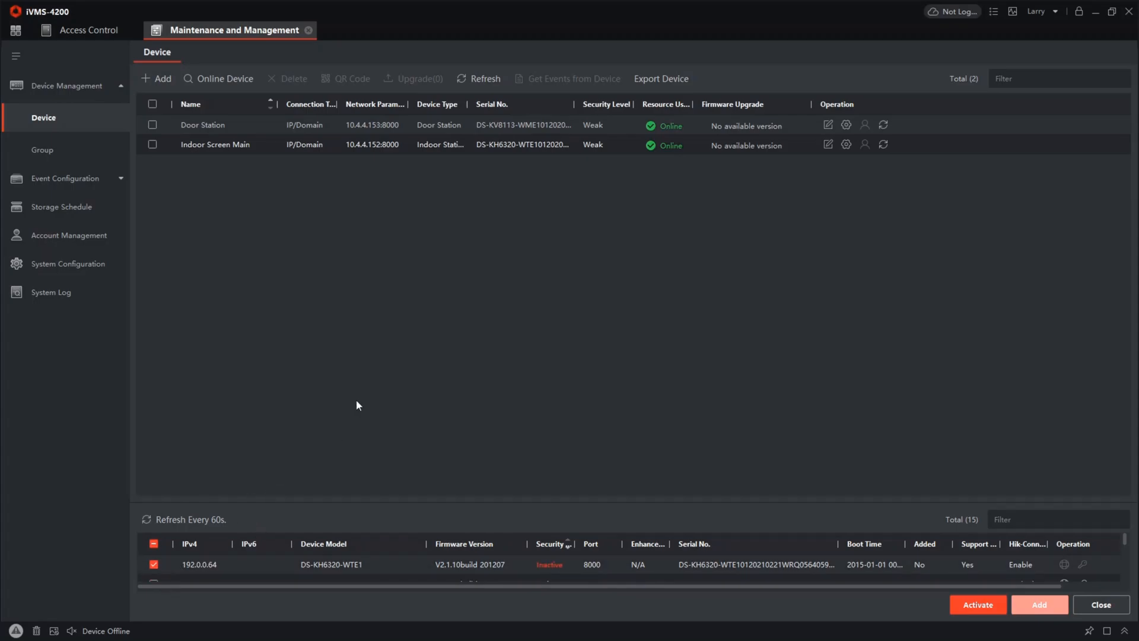
left_click(985, 606)
type("********")
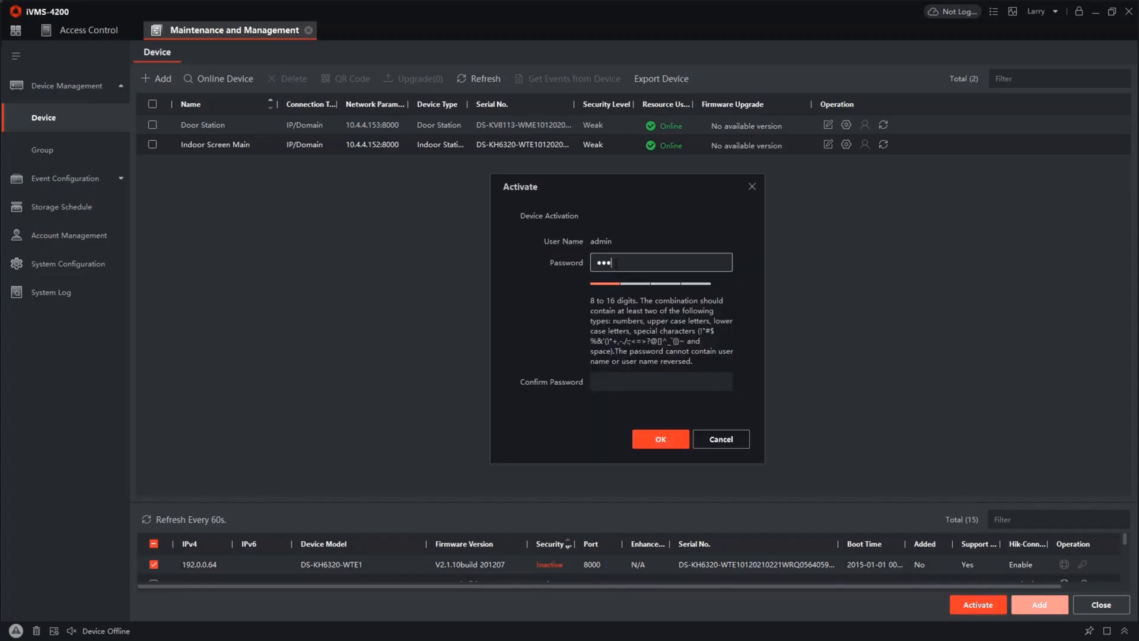
key("Tab")
type("********")
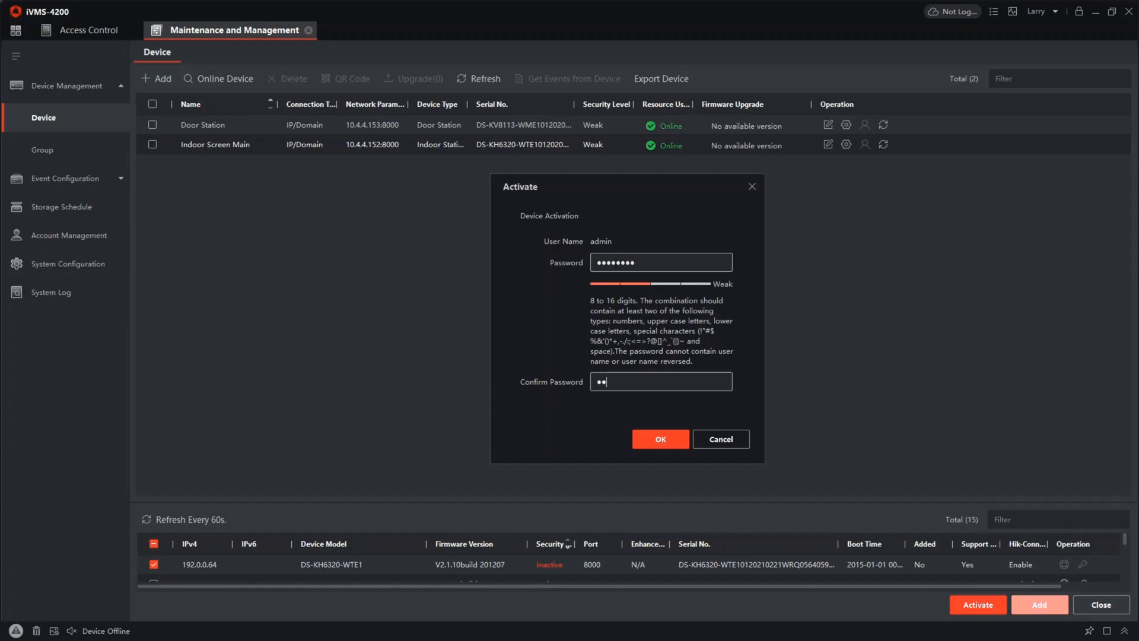
left_click(638, 438)
Enable DHCP in the newly activated indoor station's network parameters, authorising with the device password, and check its assigned IPv4 address
left_click(1127, 559)
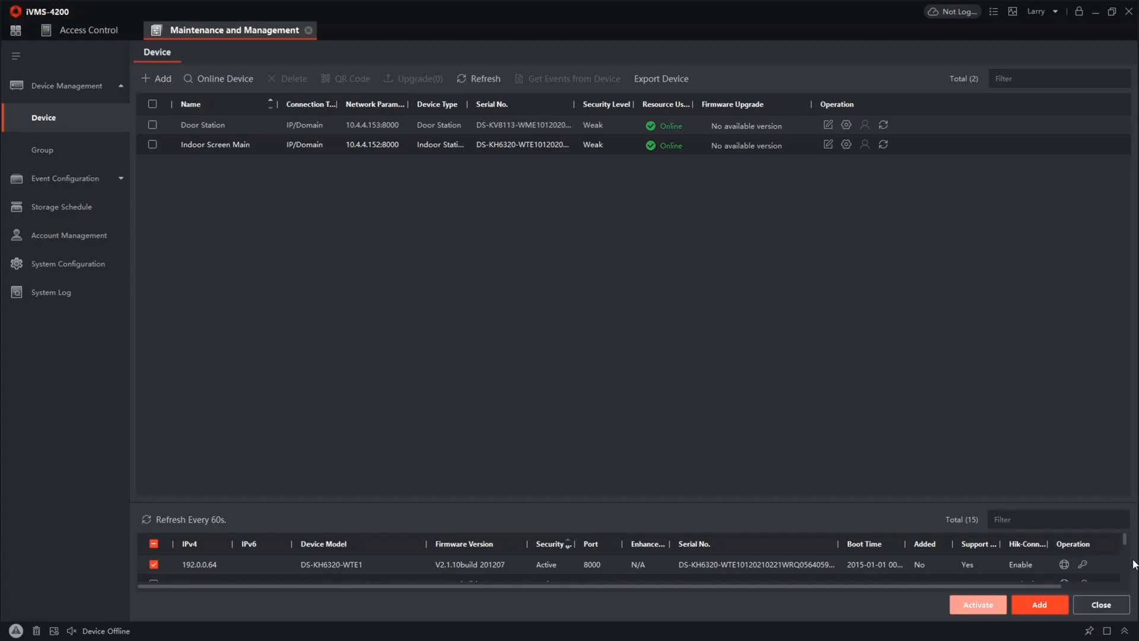
left_click(1064, 564)
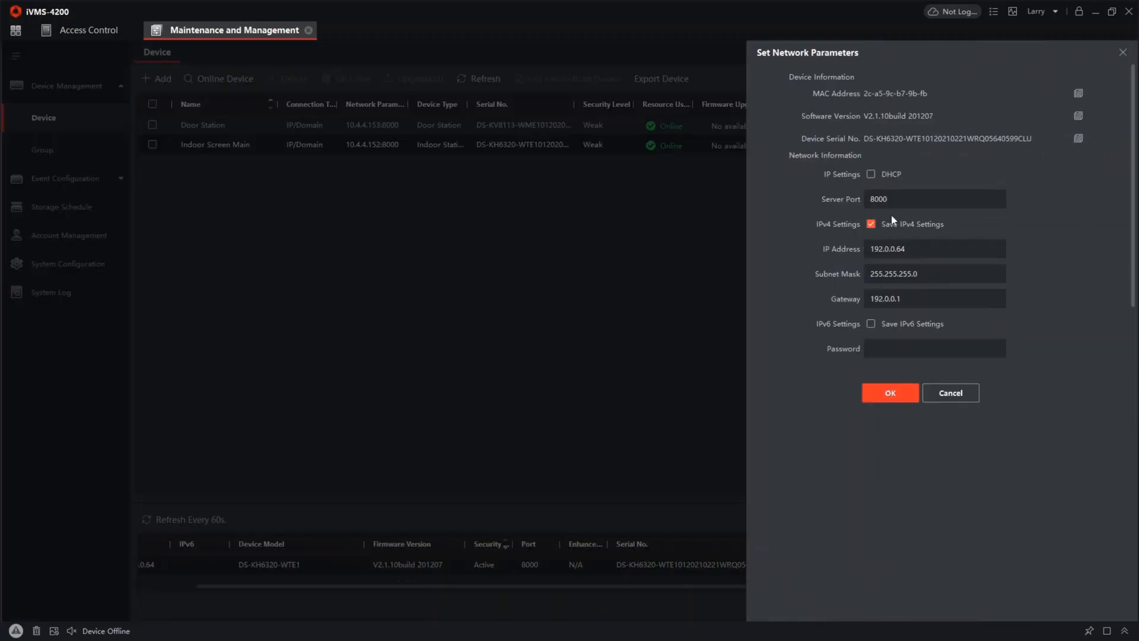
left_click(871, 174)
left_click(912, 353)
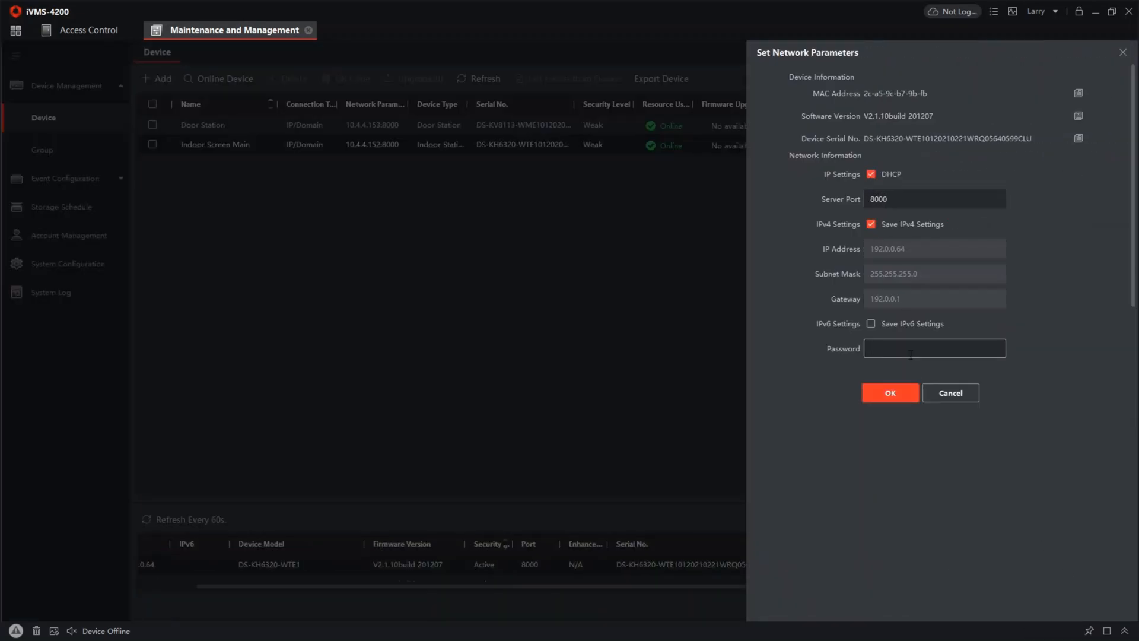
type("********")
left_click(895, 390)
left_click(1124, 561)
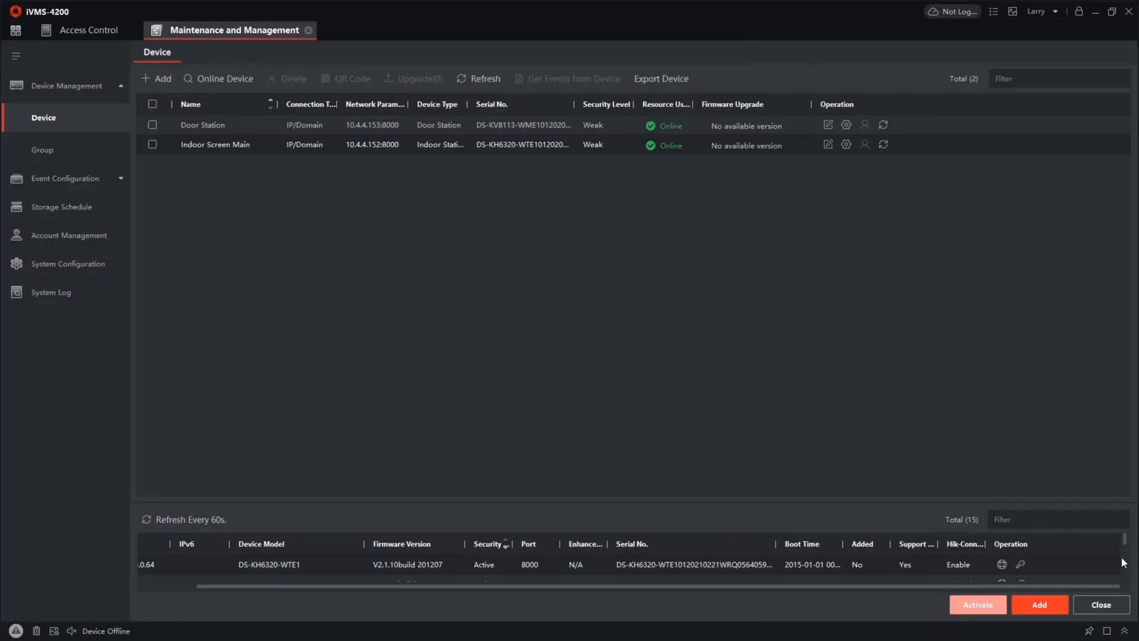
left_click_drag(290, 586, 202, 600)
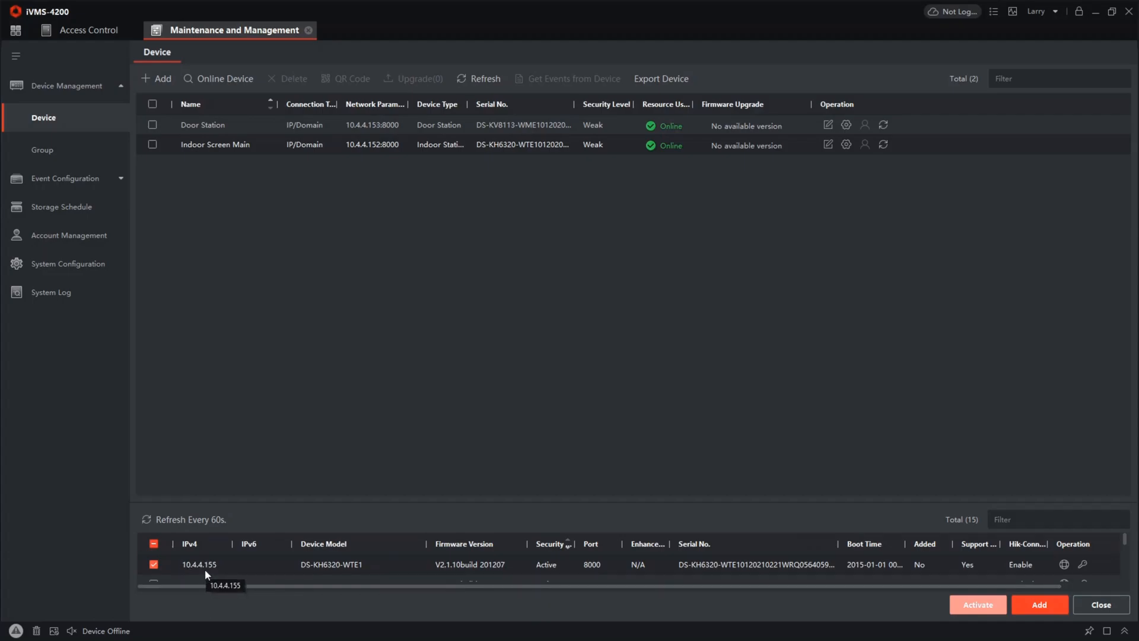
Add the indoor station at 10.4.4.155 to the device list as Indoor Extention 1, entering the device password
left_click(1039, 604)
left_click(630, 197)
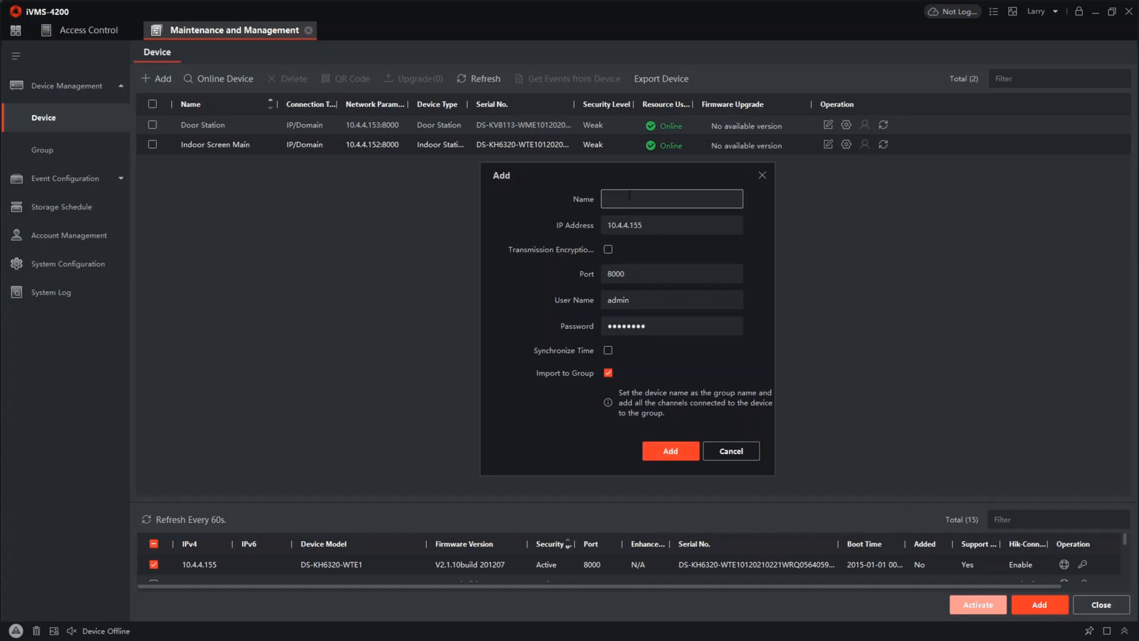
type("Indoc")
type("r Extens")
type("ion 1")
double_click(667, 299)
key("Tab")
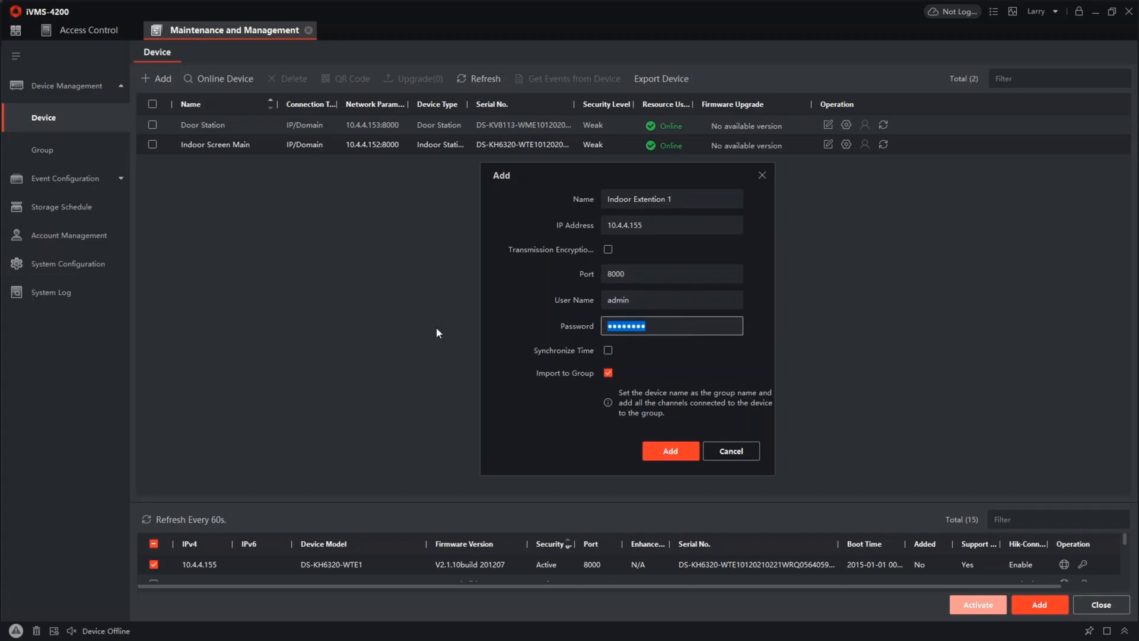
type("••••••••••")
left_click(670, 452)
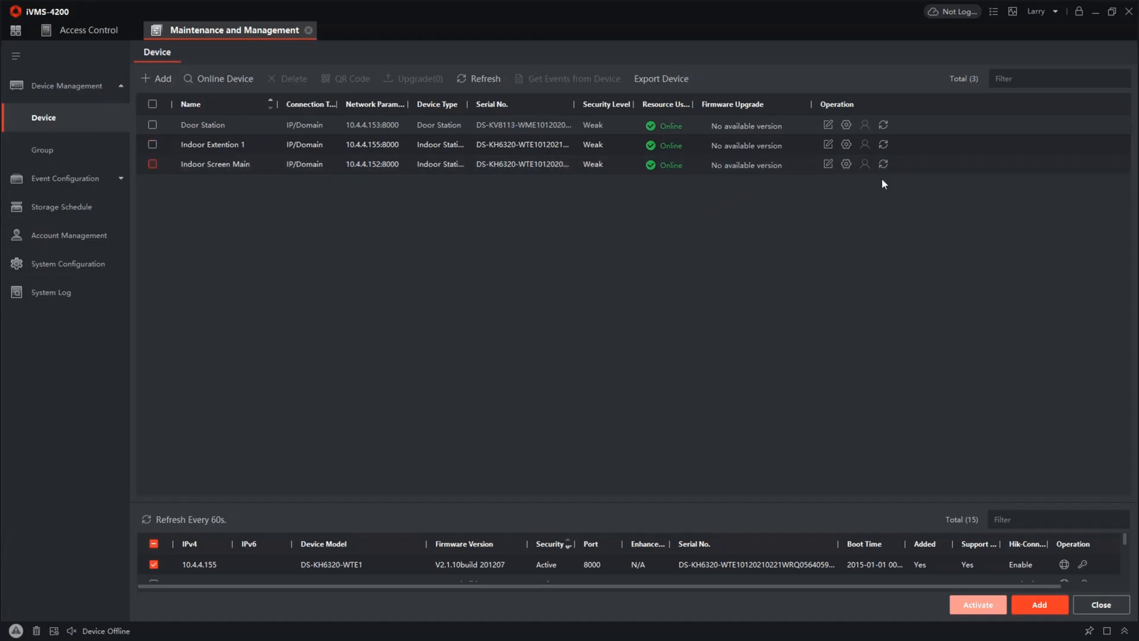
Set Indoor Extention 1's group network device type to Indoor Extension with No. 1 and save it
left_click(846, 145)
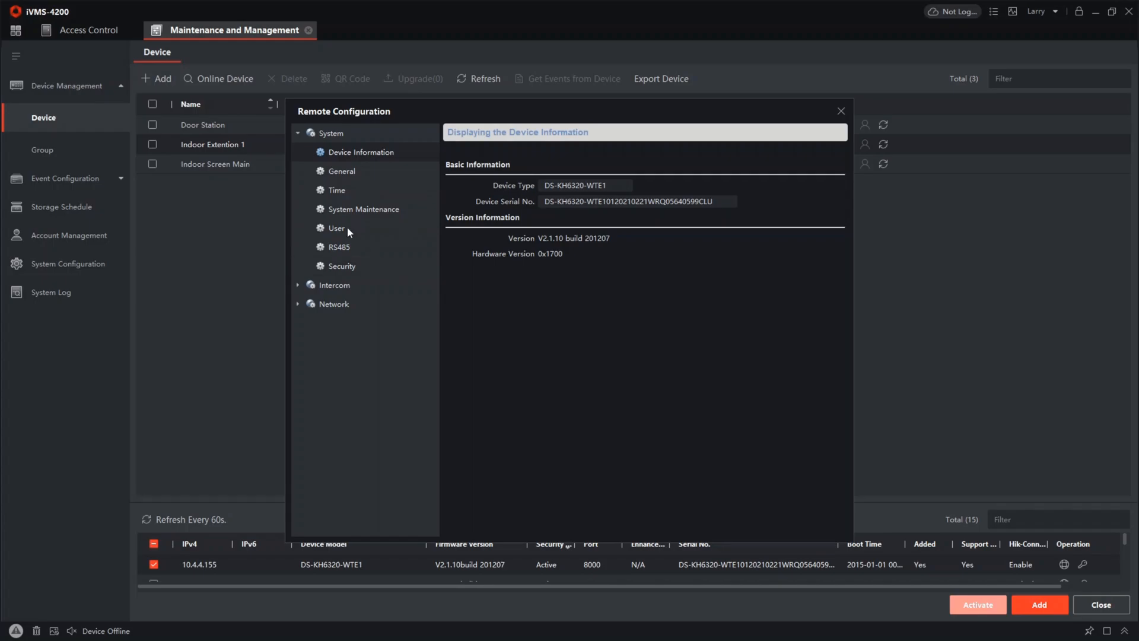
left_click(333, 305)
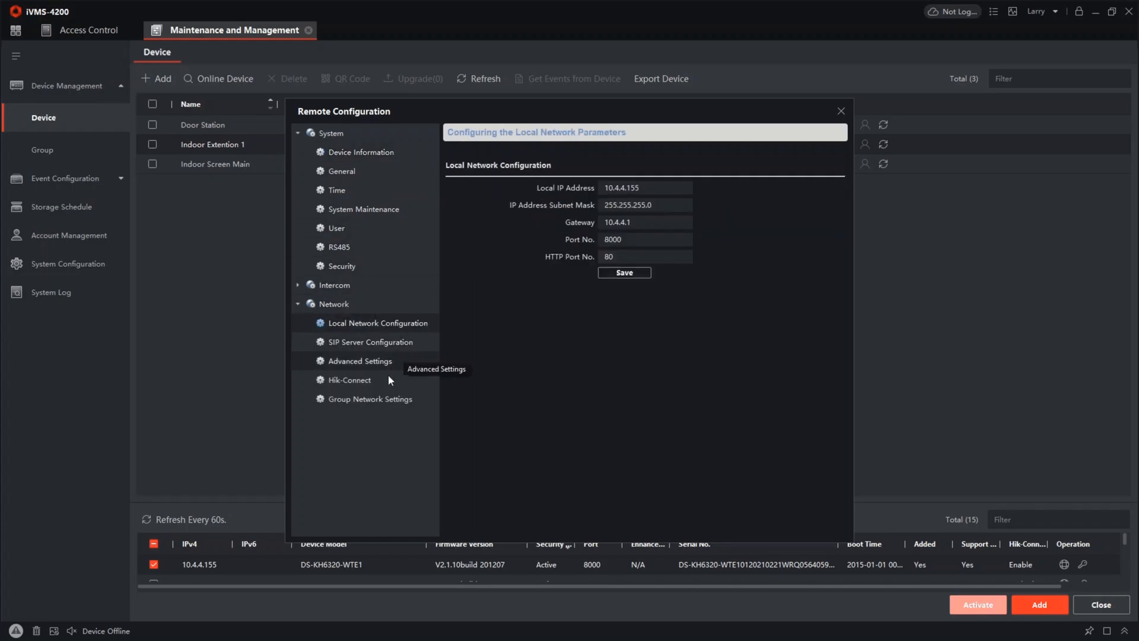
left_click(356, 400)
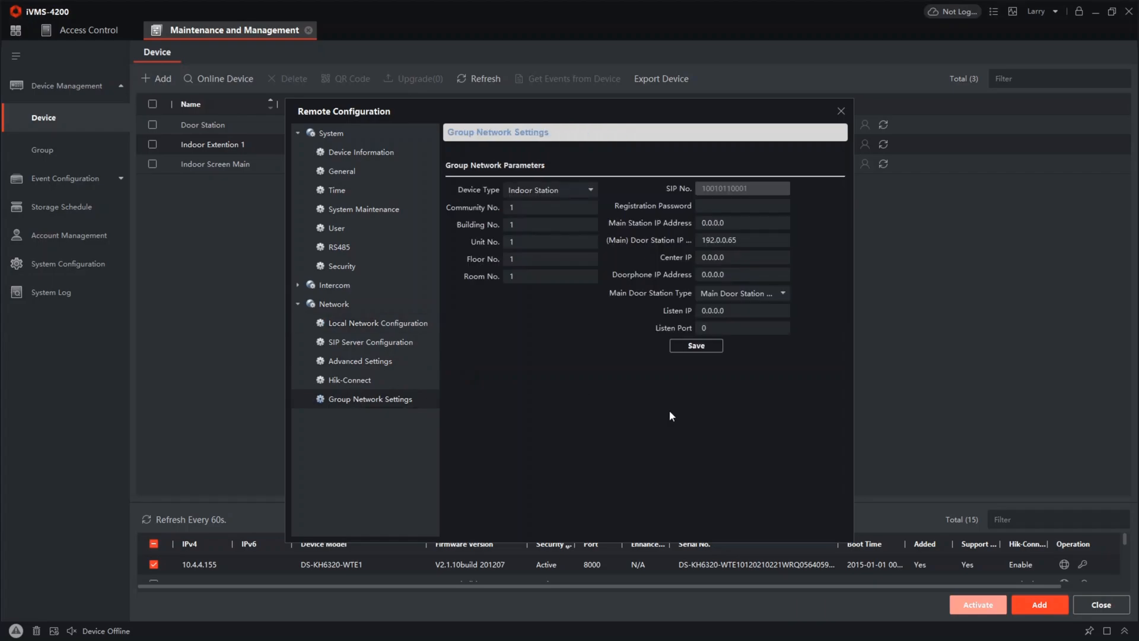
left_click_drag(584, 122, 700, 117)
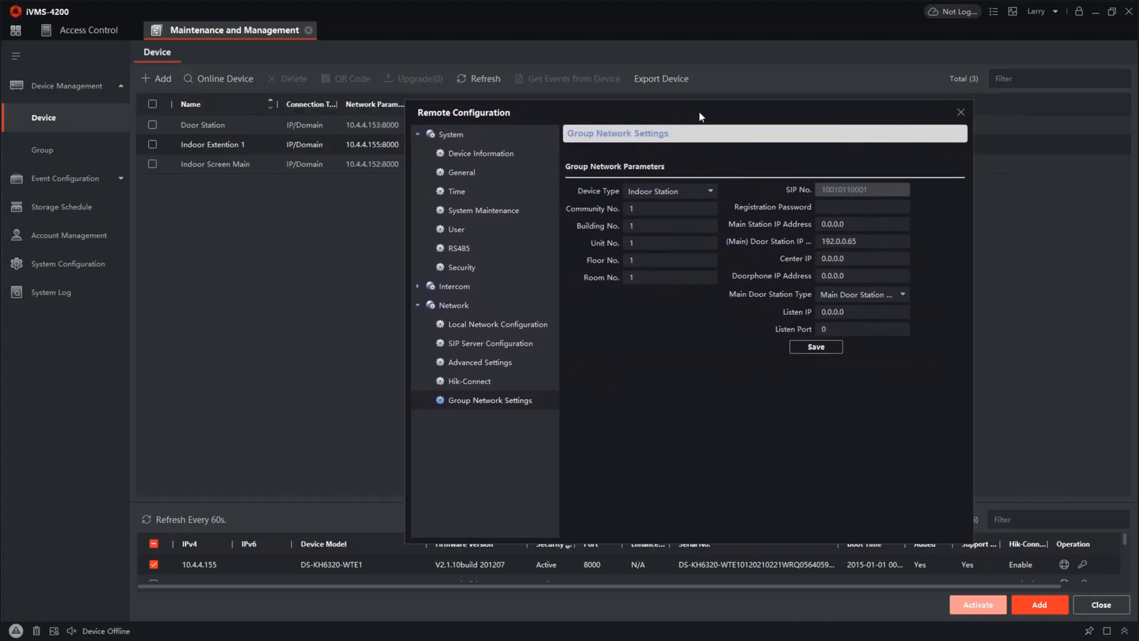
left_click(674, 191)
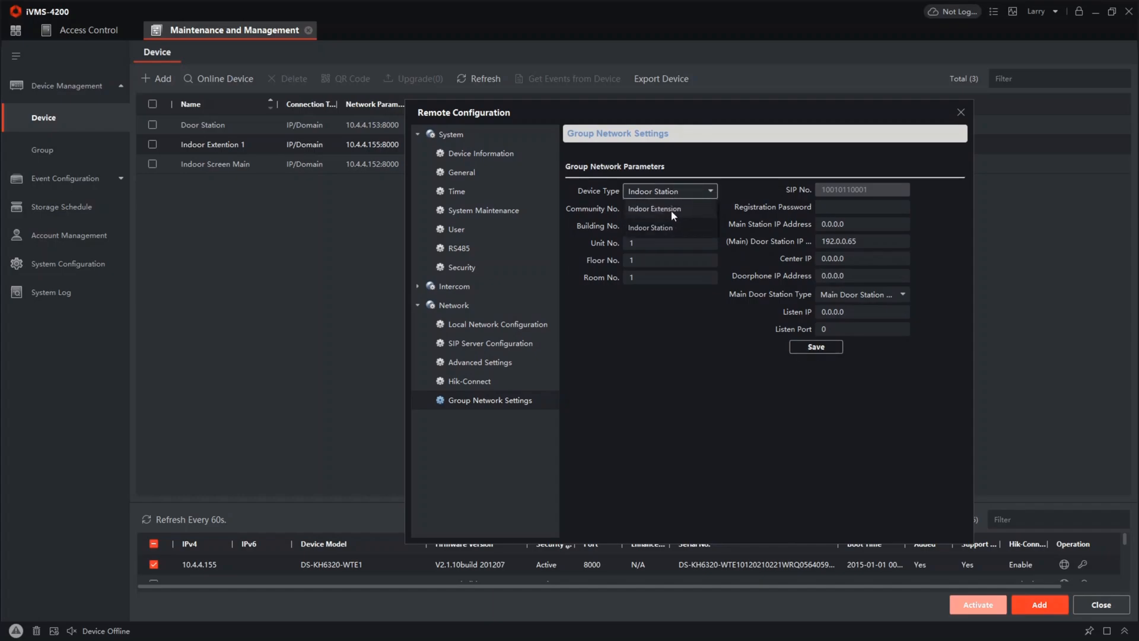
left_click(671, 210)
double_click(672, 211)
type("1")
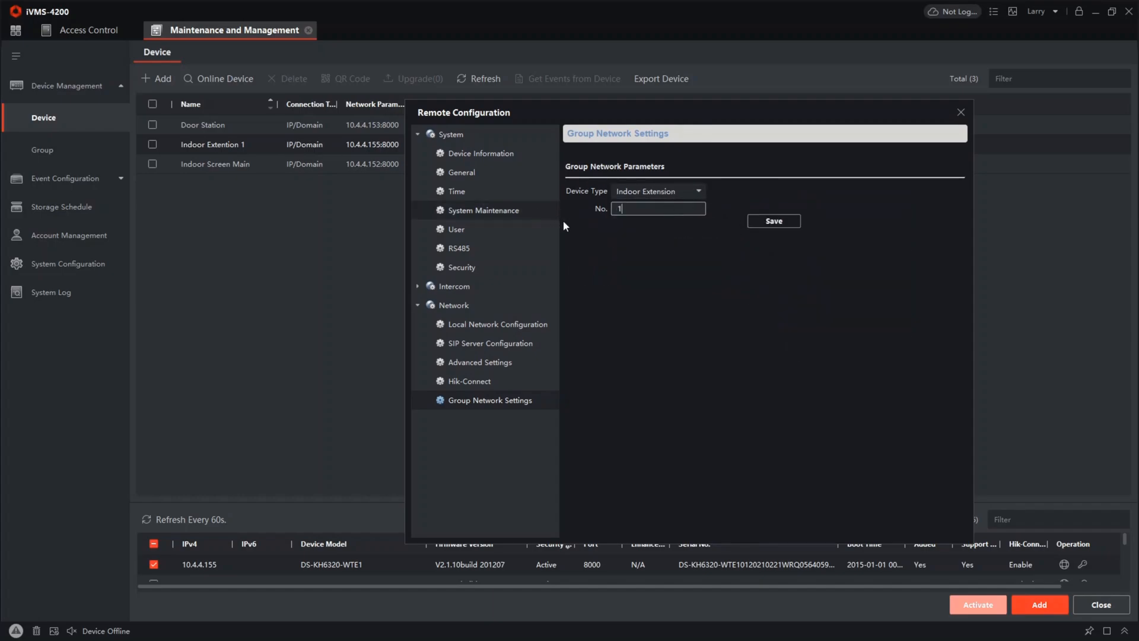
left_click(774, 227)
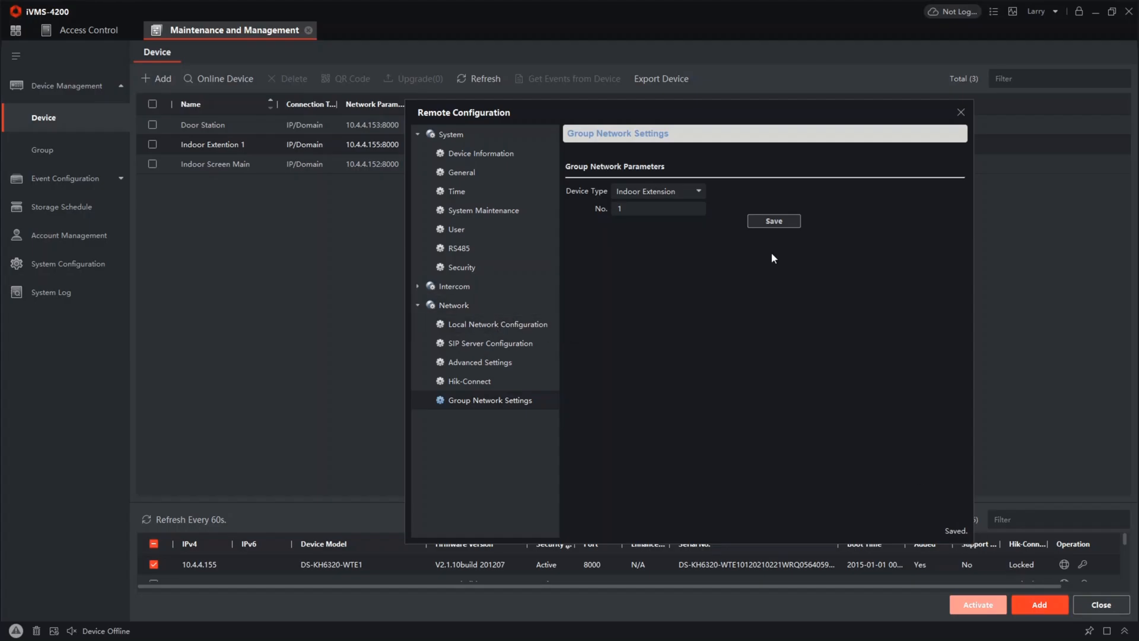
left_click(960, 111)
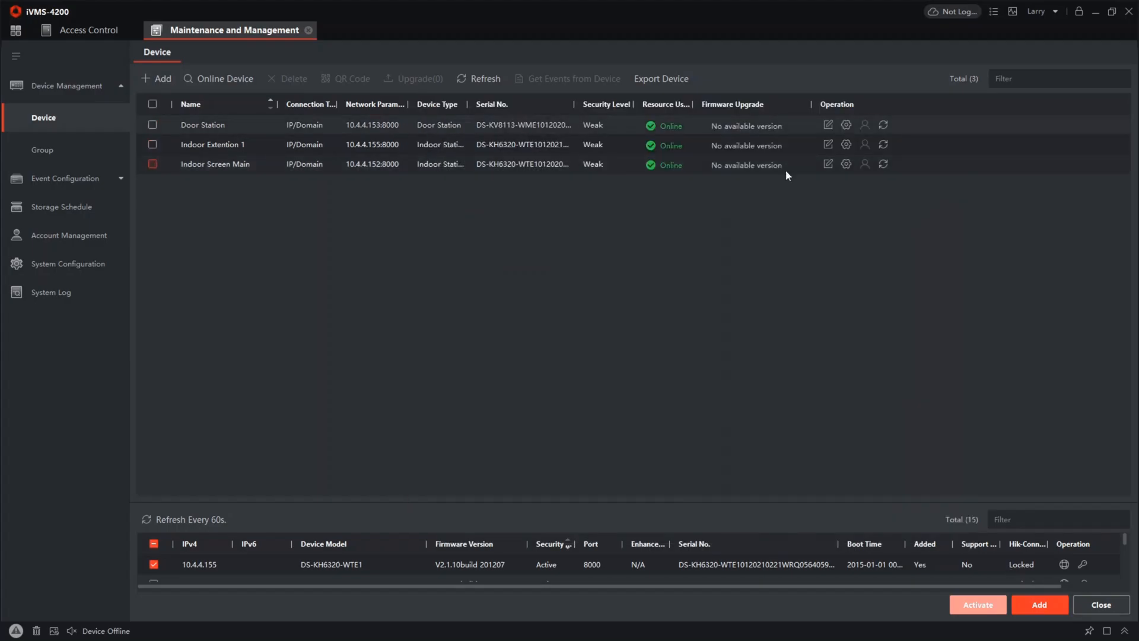
Delete the existing 10.4.4.155 entry from Indoor Screen Main's extension settings
left_click(846, 164)
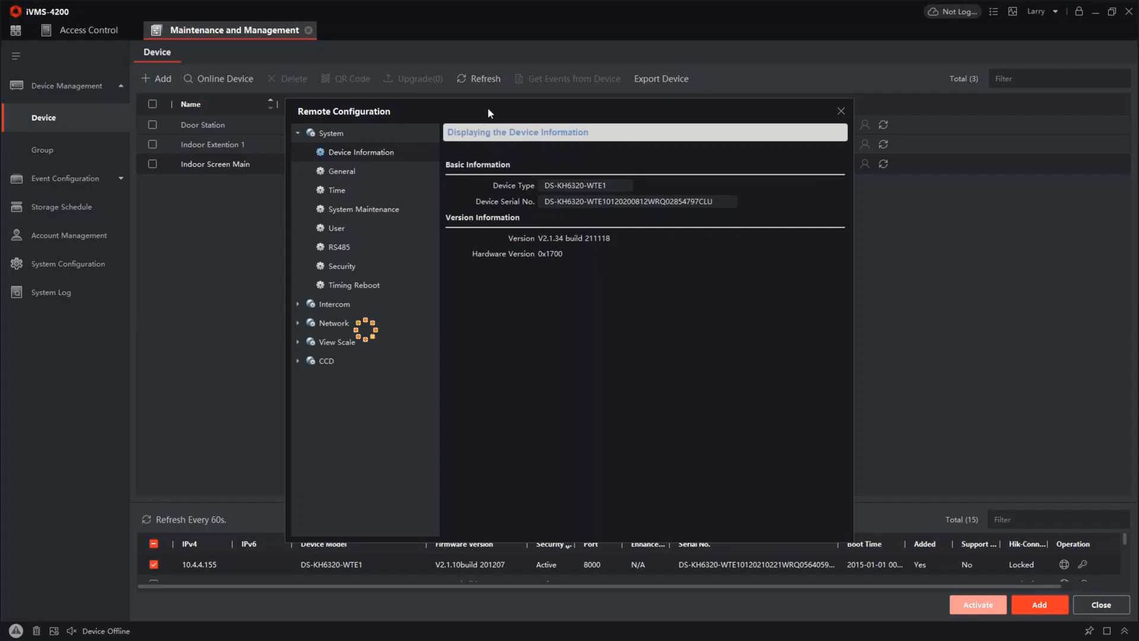
left_click_drag(488, 108, 639, 117)
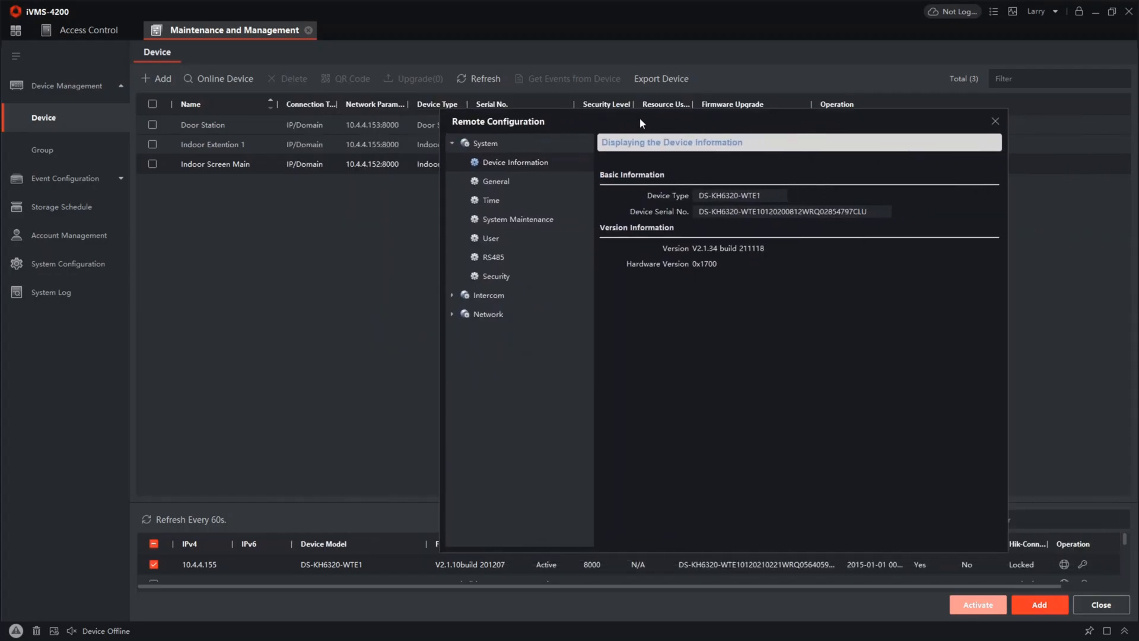
left_click(503, 314)
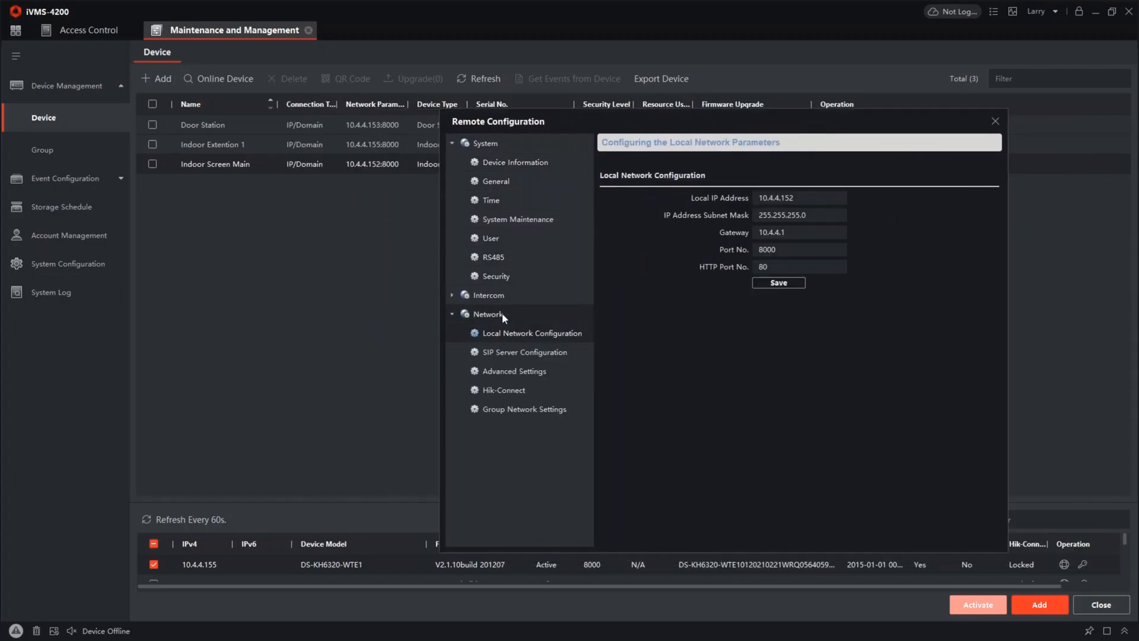
left_click(503, 300)
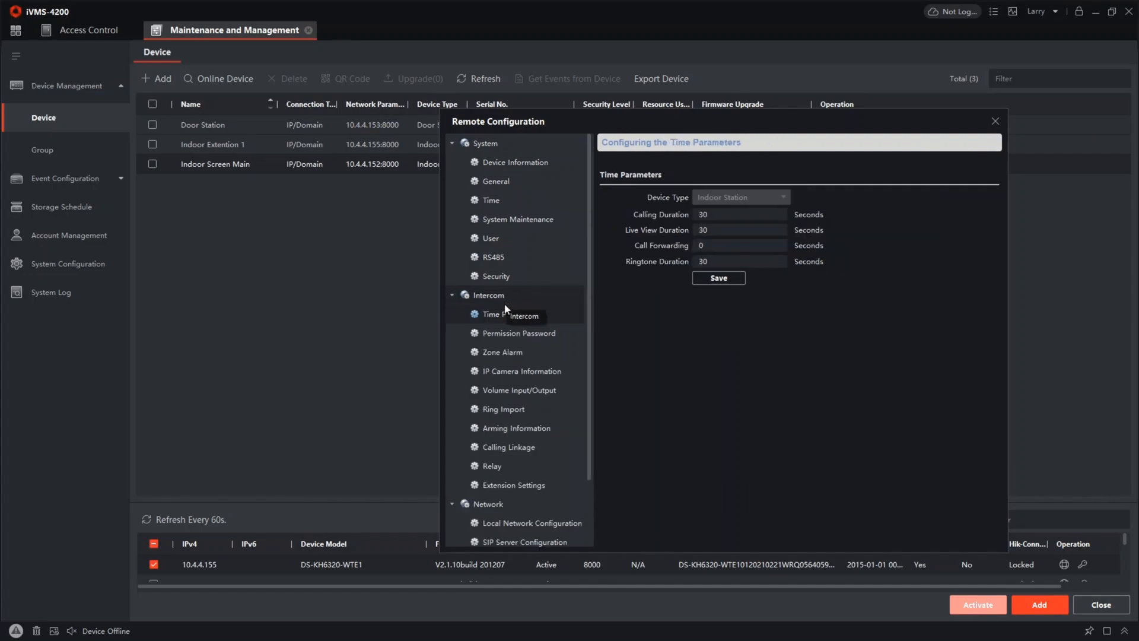
left_click(511, 487)
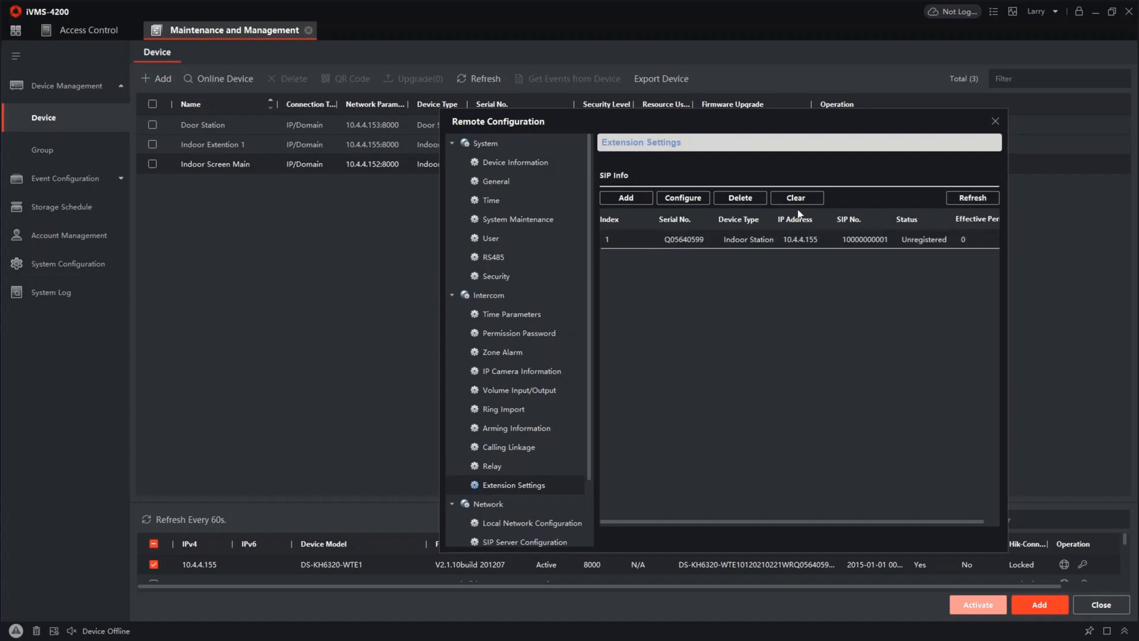
left_click(751, 199)
left_click(729, 342)
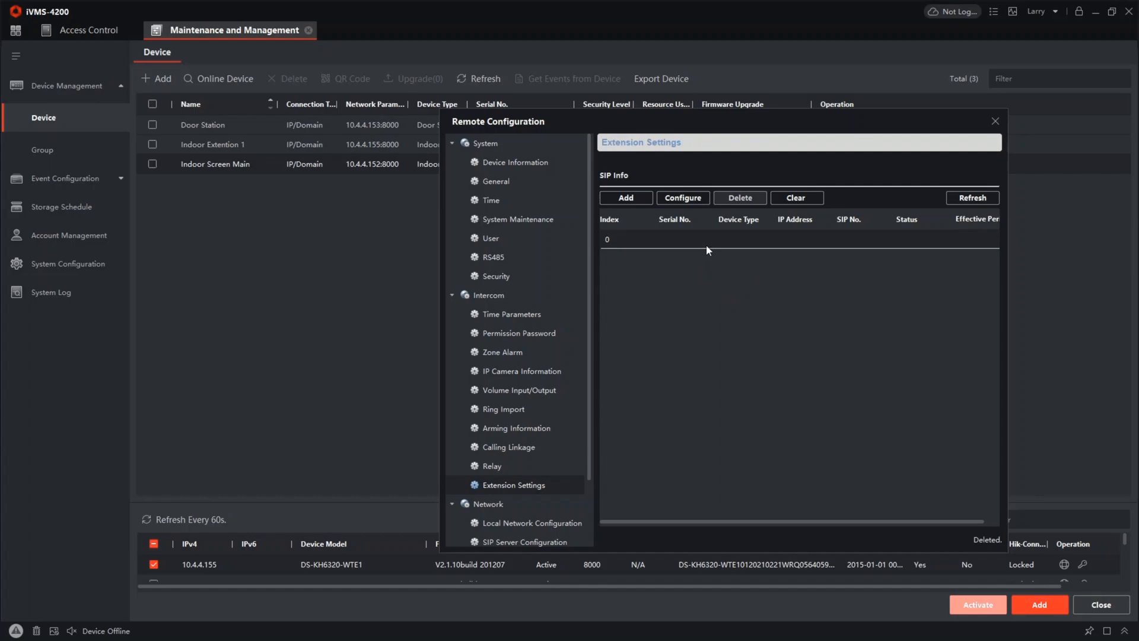
Start a new Indoor Extension entry on Indoor Screen Main with serial number Q05640599
left_click(629, 198)
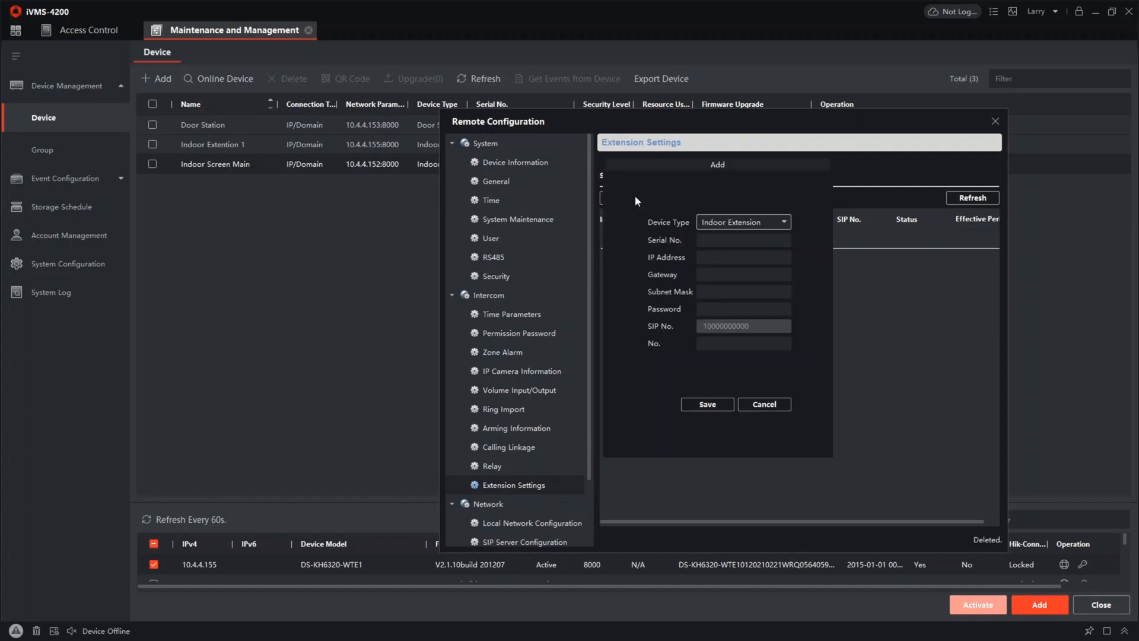
left_click(751, 241)
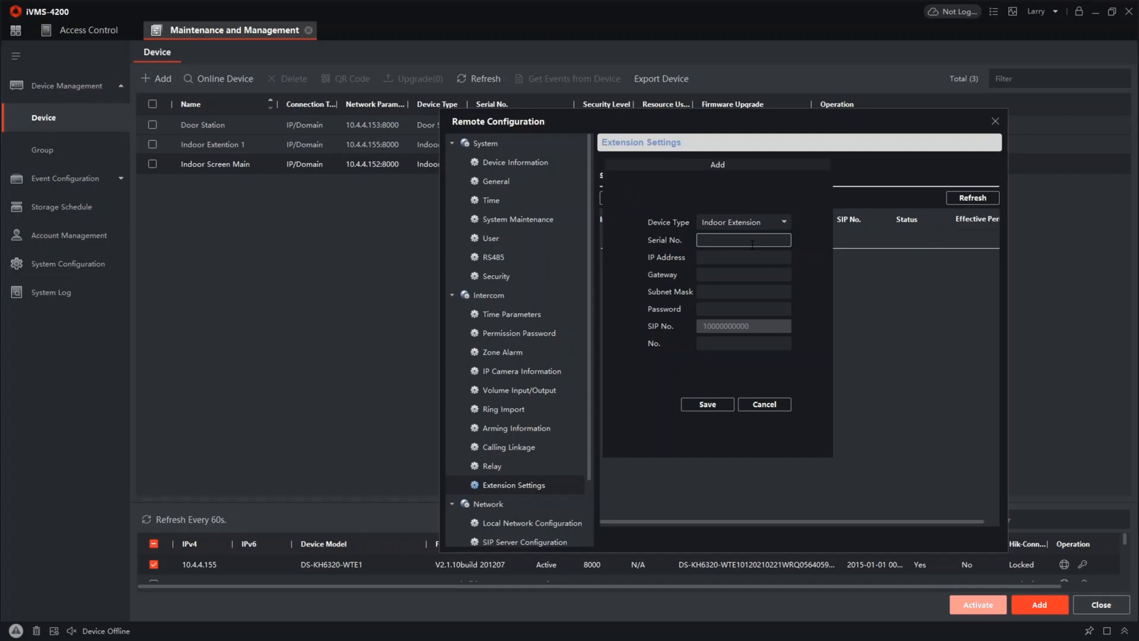
type("Q")
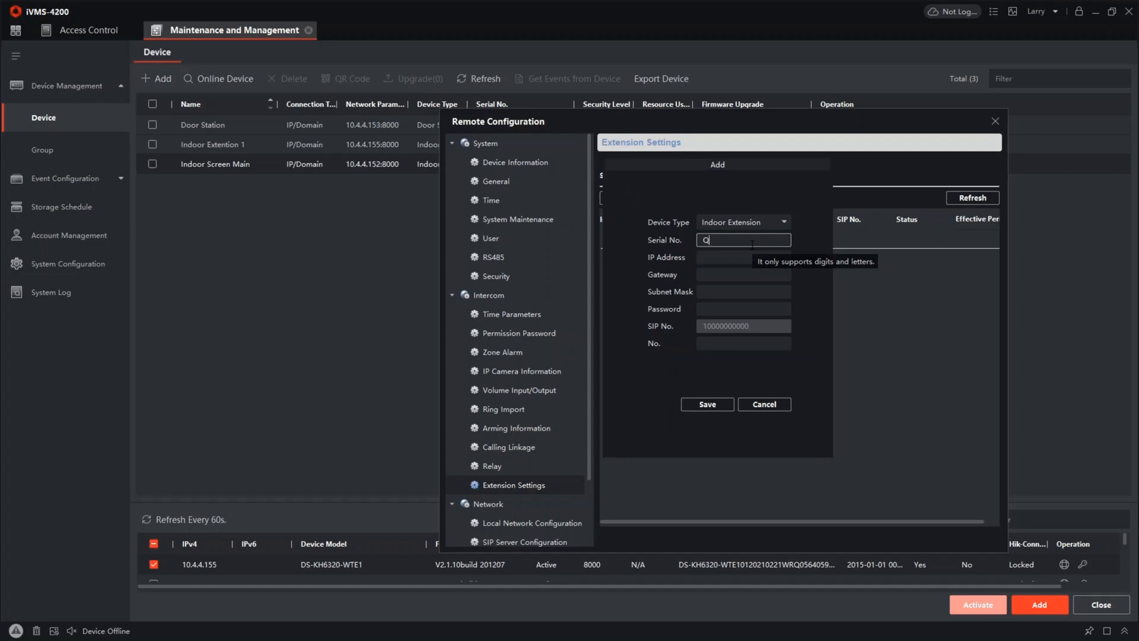
type("05640599")
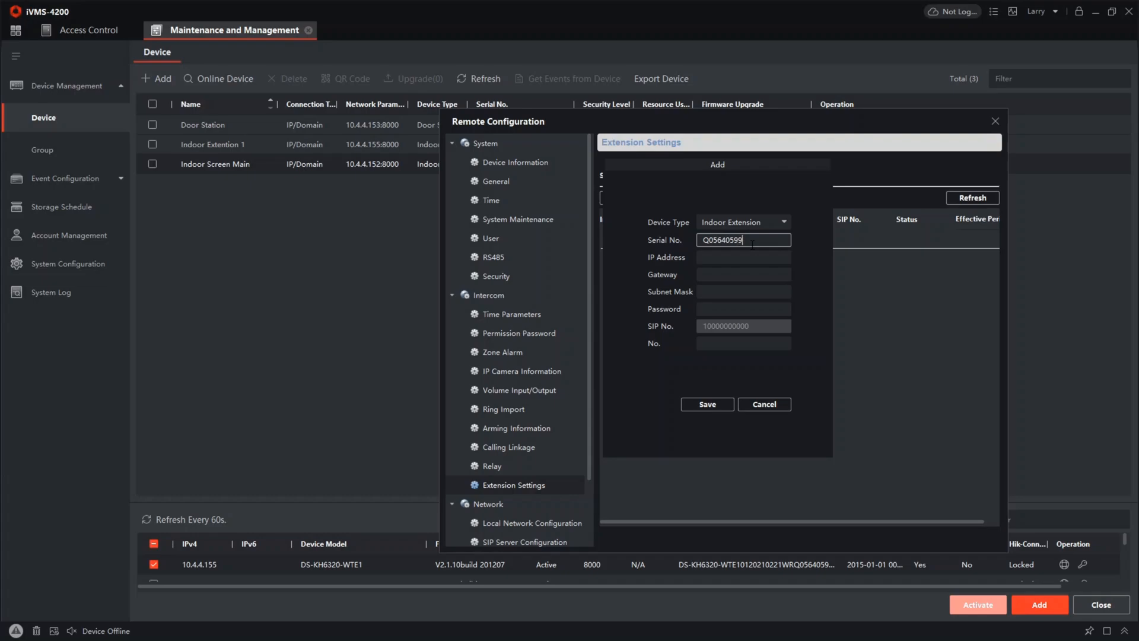
Give the new extension entry IP address 10.4.4.155, gateway 10.4.4.1 and subnet mask 255.255.255.0
left_click(743, 258)
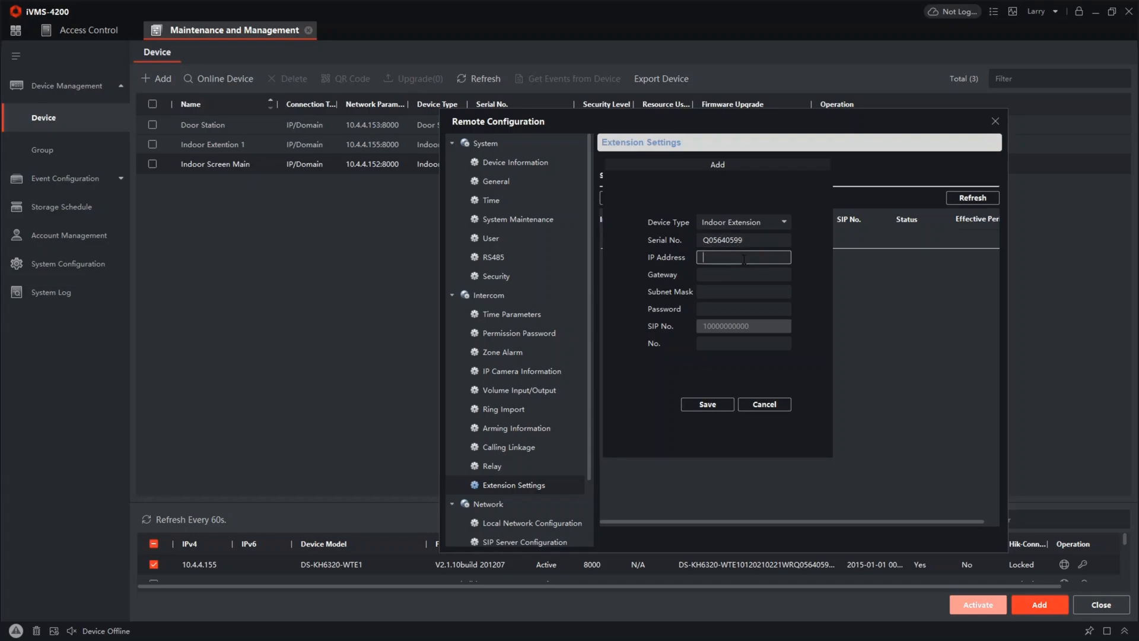
type("10")
type(".44")
type(".4")
type(".4.155")
left_click(746, 274)
type("10.4.4.155")
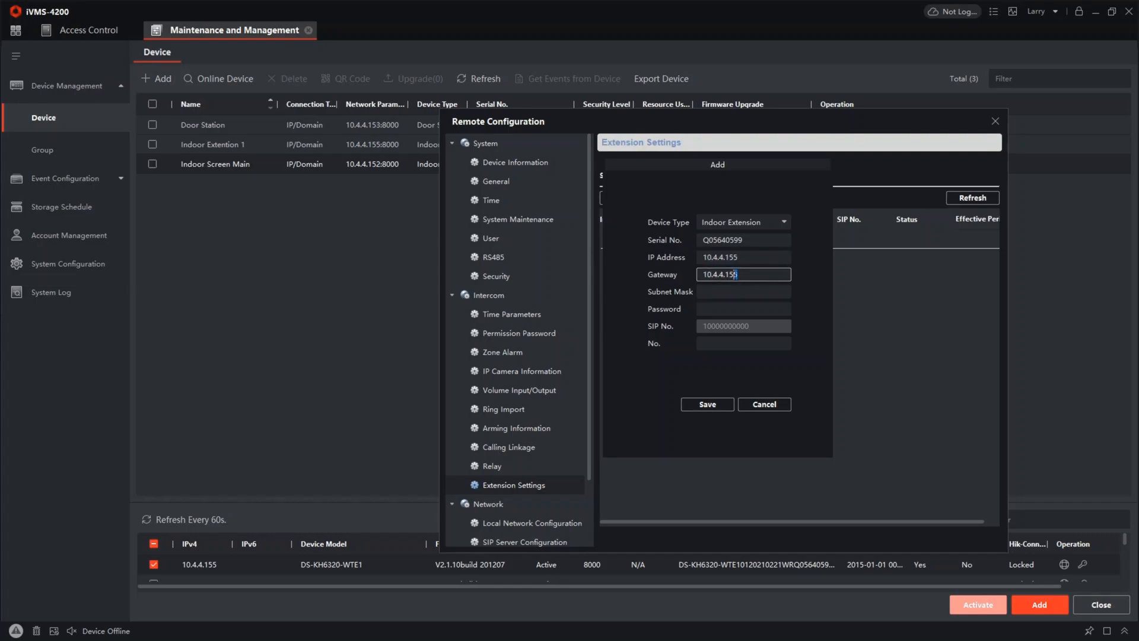
left_click_drag(737, 275, 730, 275)
key("BackSpace")
left_click(713, 293)
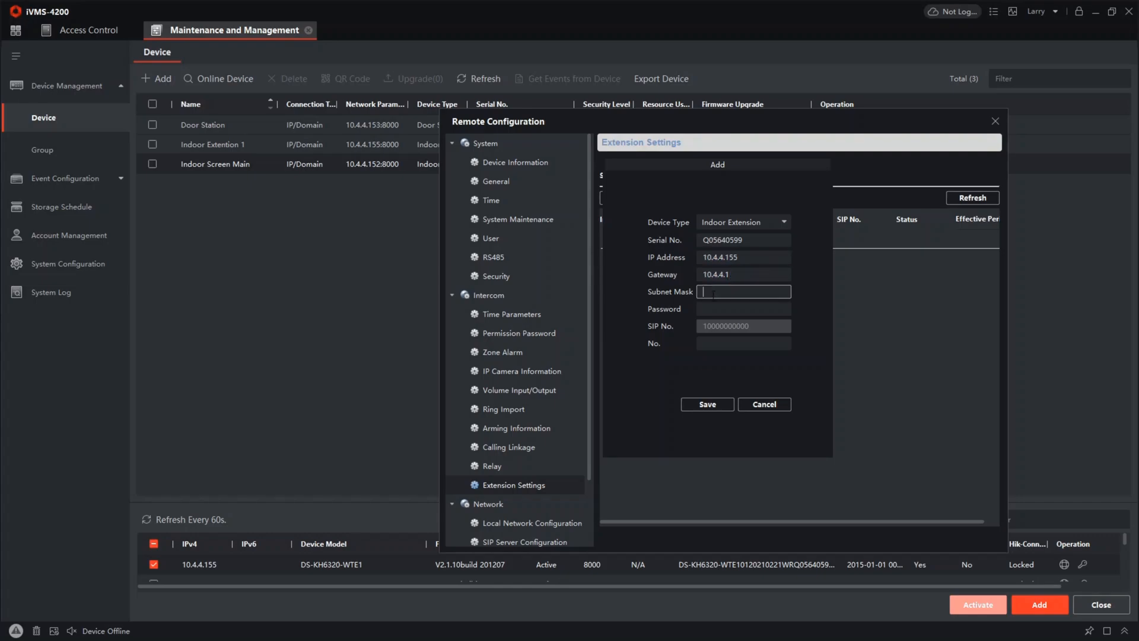
type("255.255.255.0")
Enter the extension's password, set its No. to 1, save the entry and close the remote configuration
left_click(720, 310)
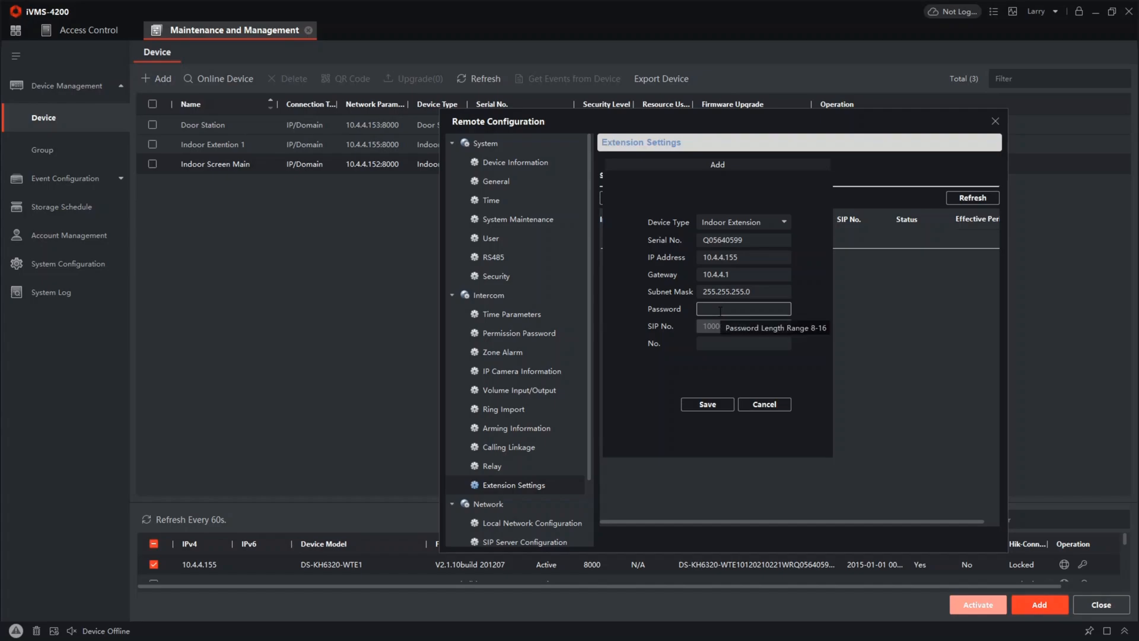
type("********")
left_click(712, 343)
type("1")
left_click(701, 406)
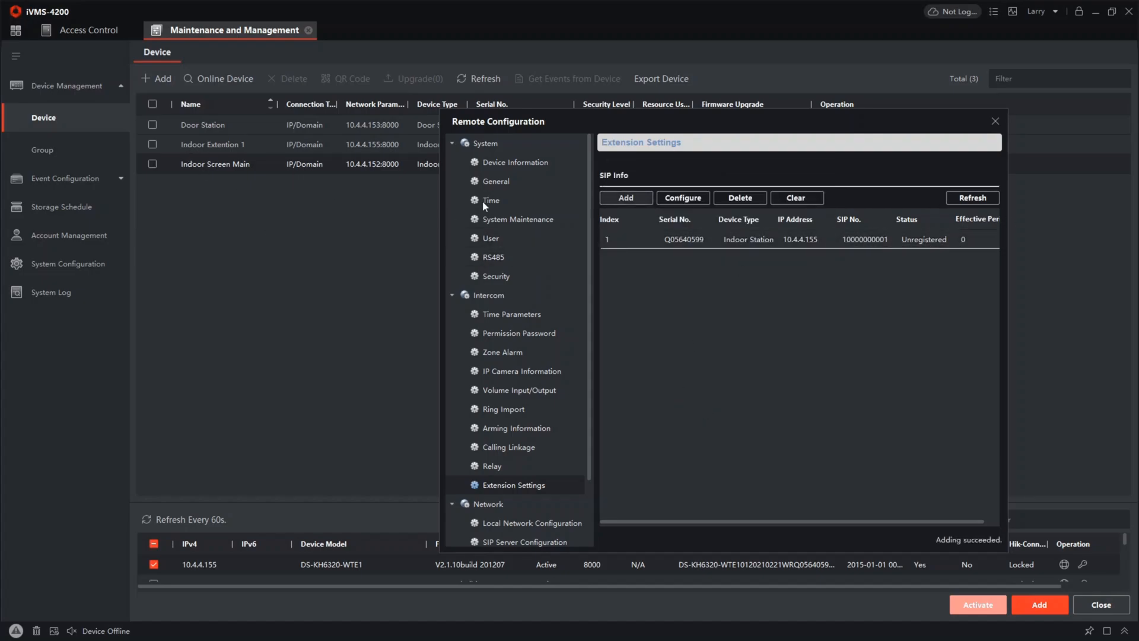
left_click(994, 124)
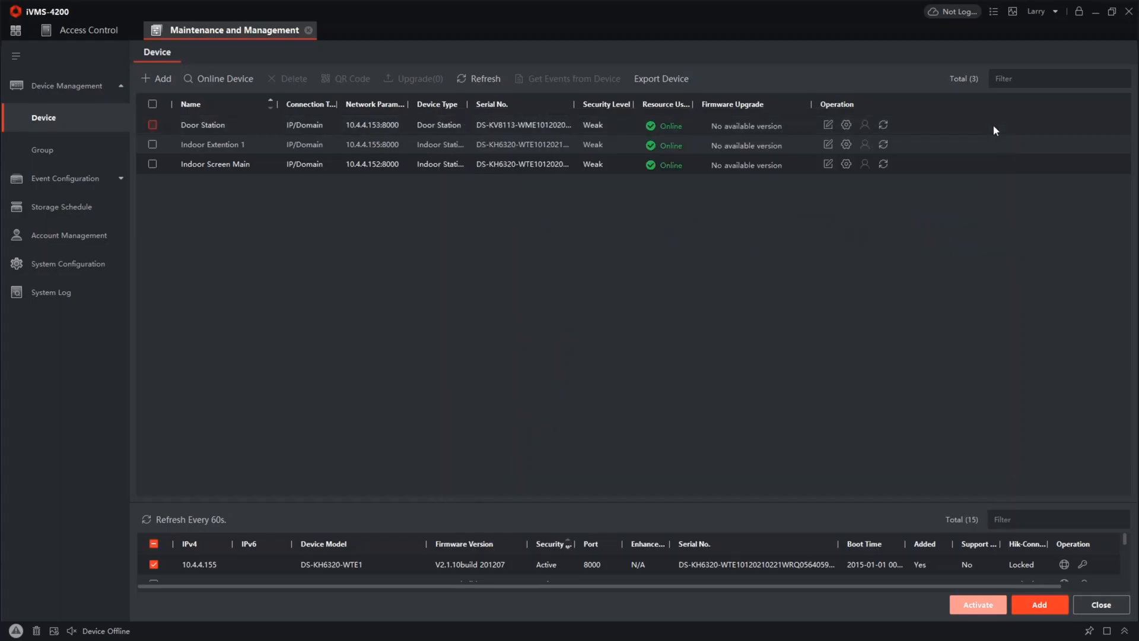
In Indoor Extention 1's group network settings, enter the registration password, set the main indoor station IP to 10.4.4.152 and save
left_click(153, 144)
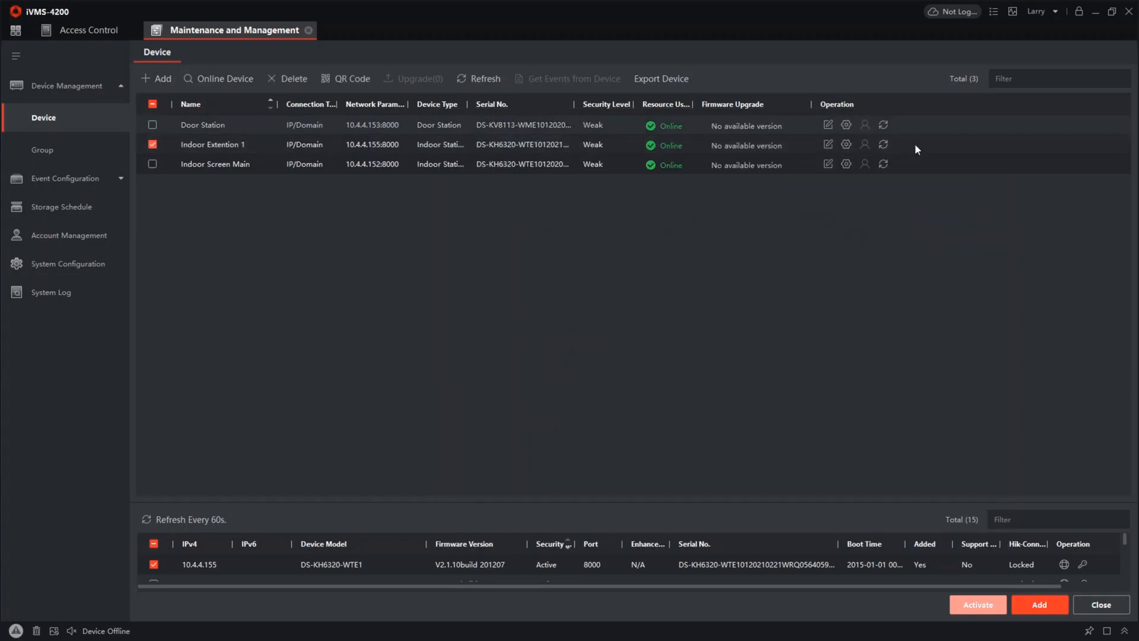
left_click(845, 146)
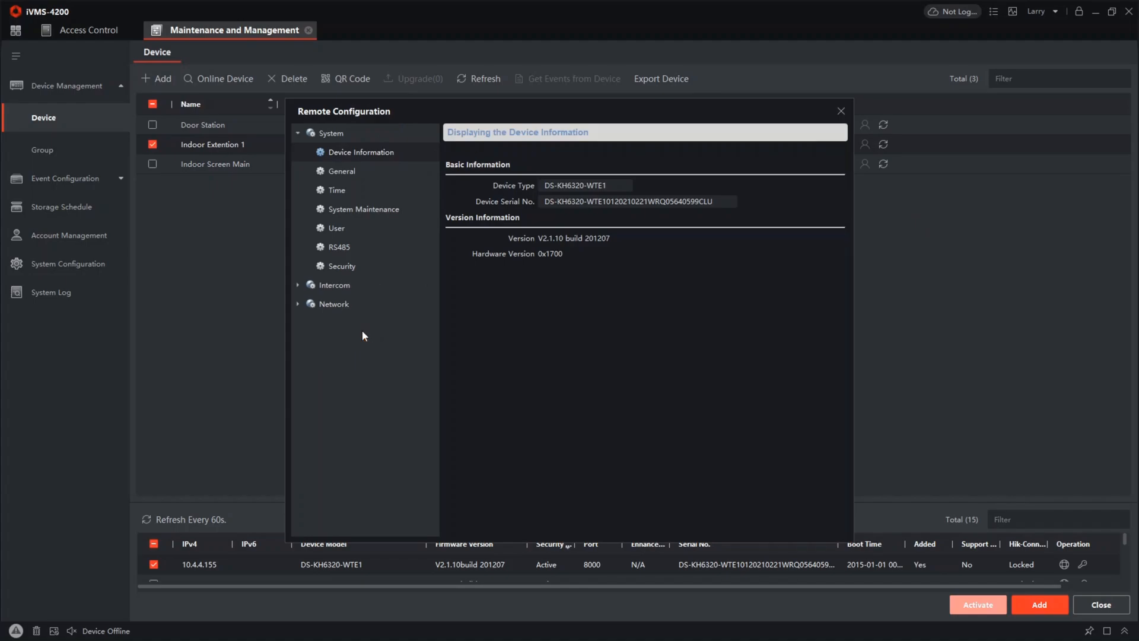
left_click(345, 307)
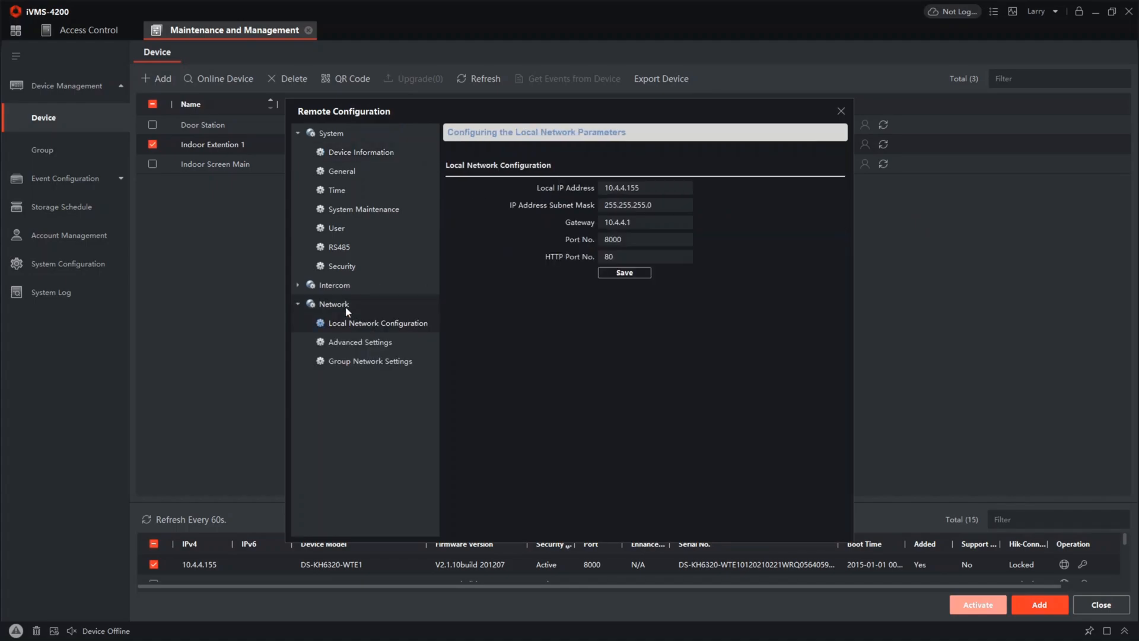
left_click(376, 362)
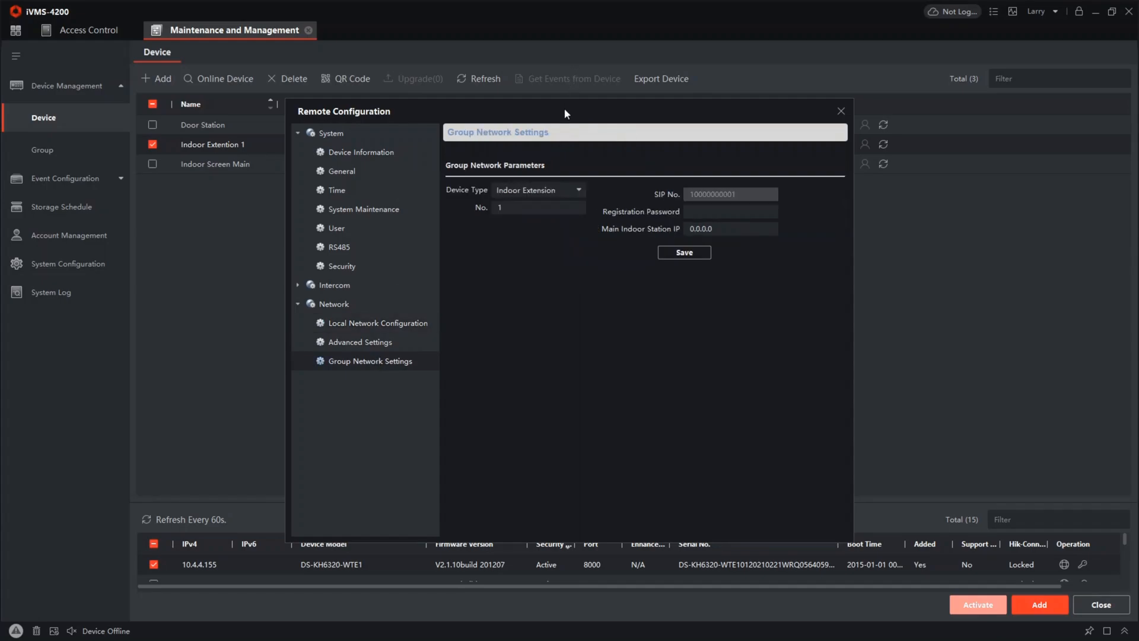
left_click_drag(564, 108, 789, 151)
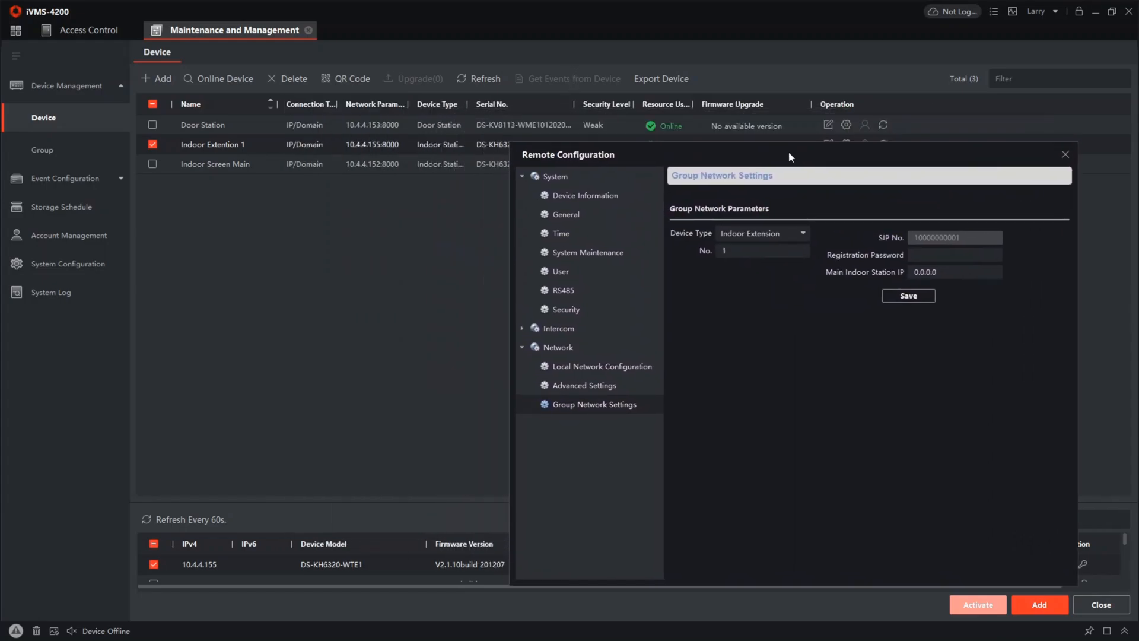
left_click(947, 254)
type("*******")
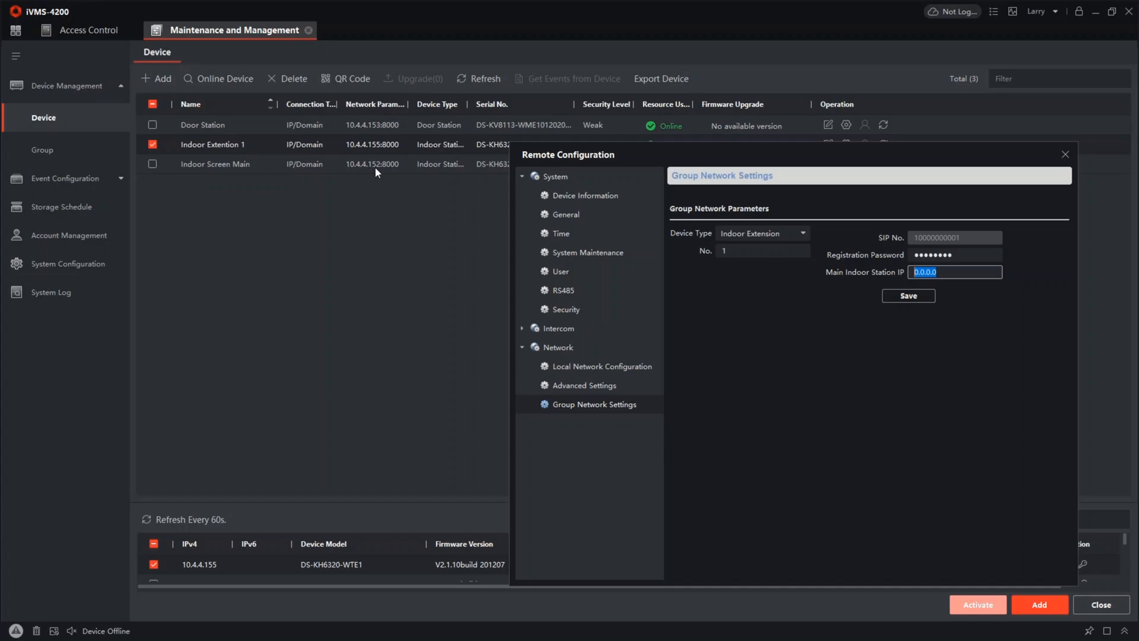
type("10.4.4.152")
left_click(908, 295)
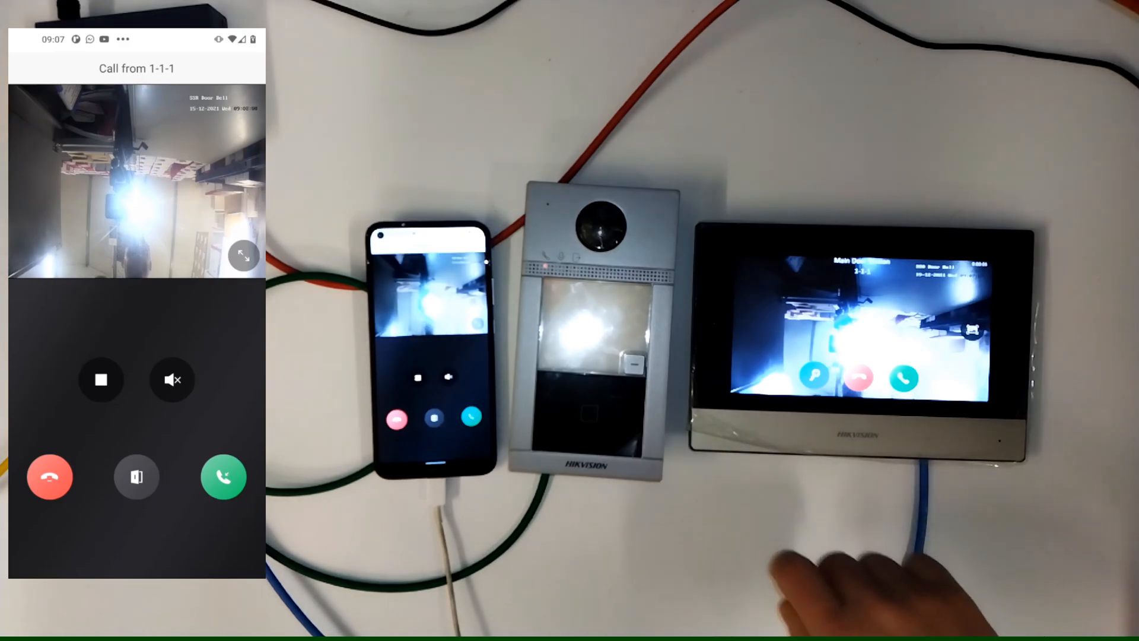
Switch to the phone's intercom app and decline the incoming call from door station 1-1-1
left_click(50, 477)
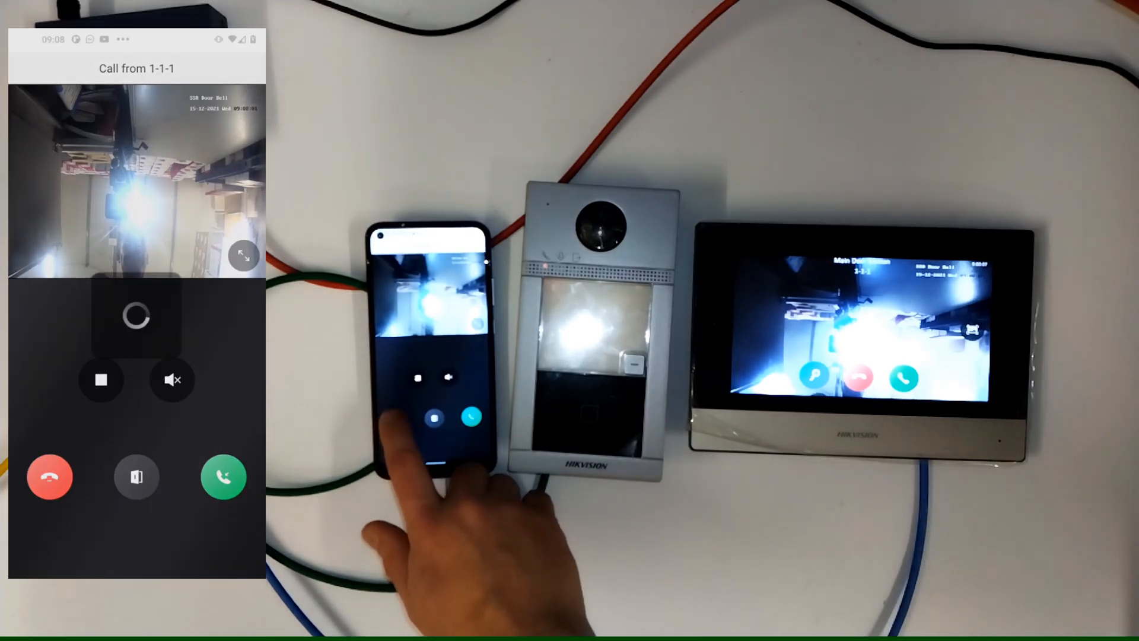